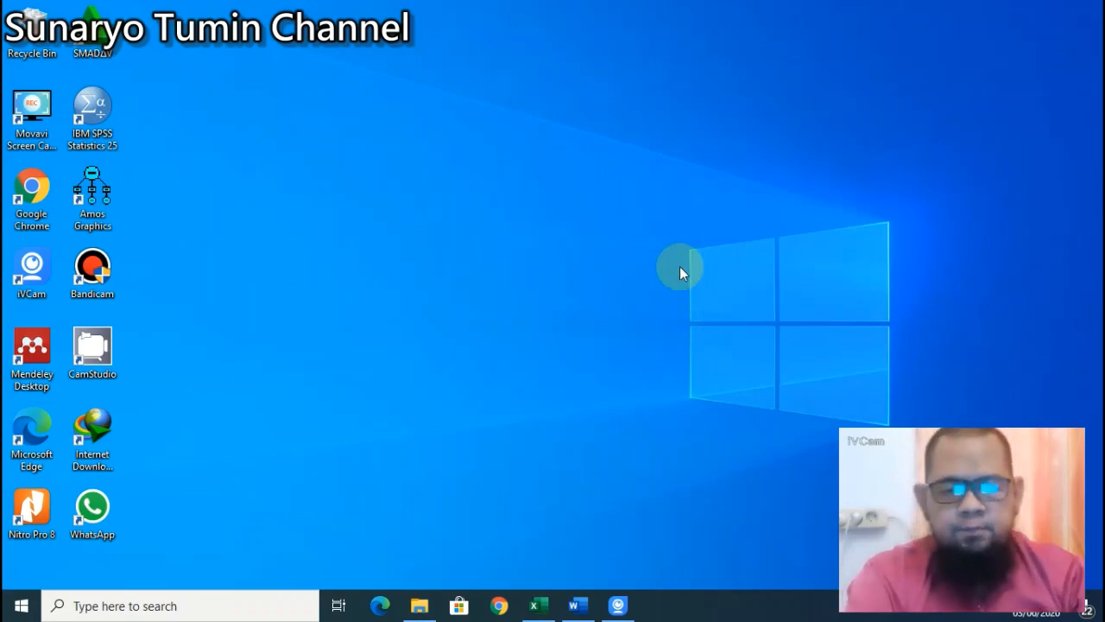
Step: Select the data download link in the tutorial document, then bring up the Data Latihan Tutorial 2 workbook
left_click(577, 608)
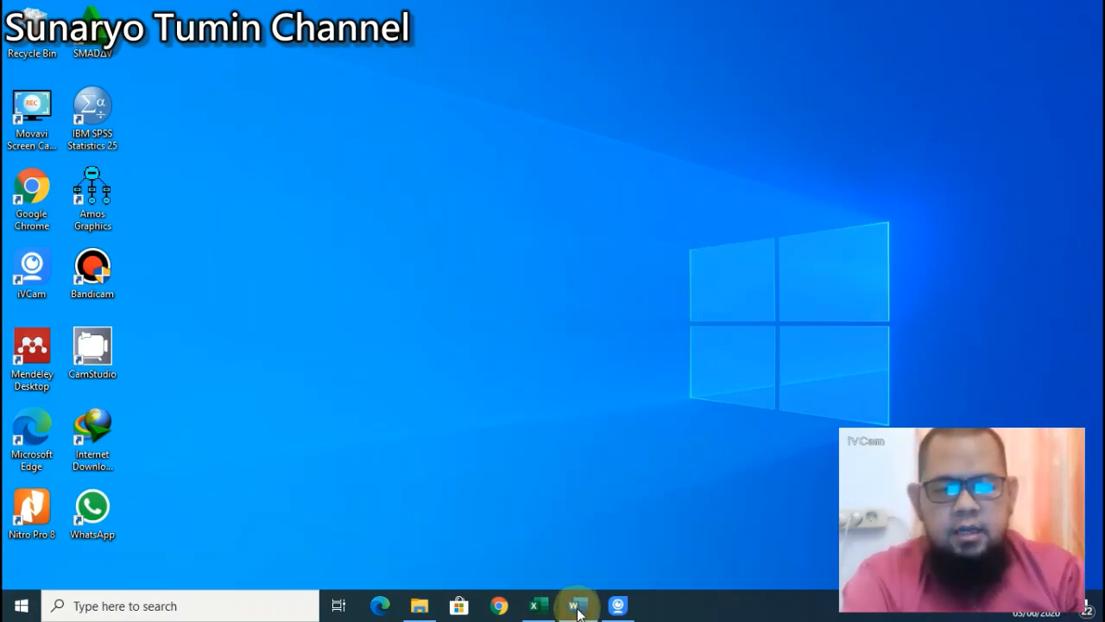
scroll(439, 302, "down", 5)
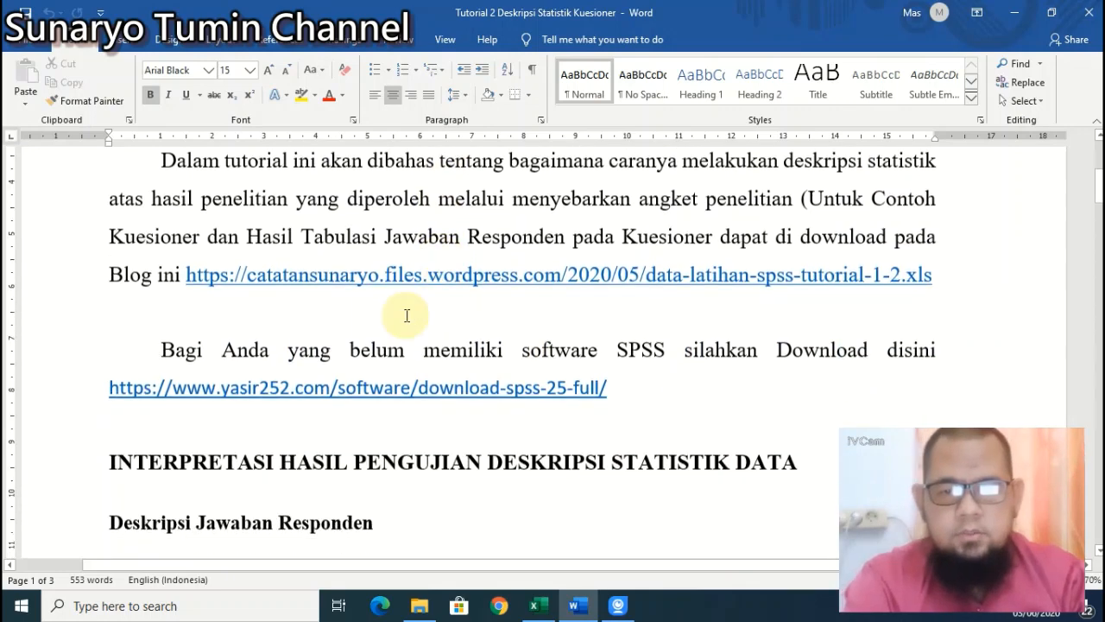
left_click_drag(187, 261, 932, 267)
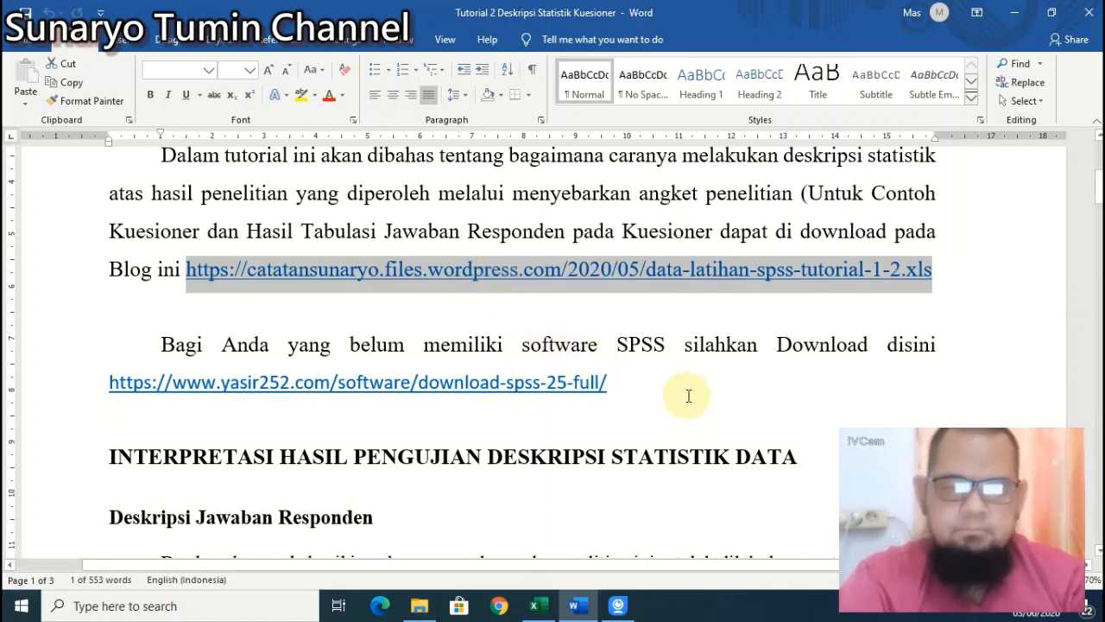
left_click(1014, 12)
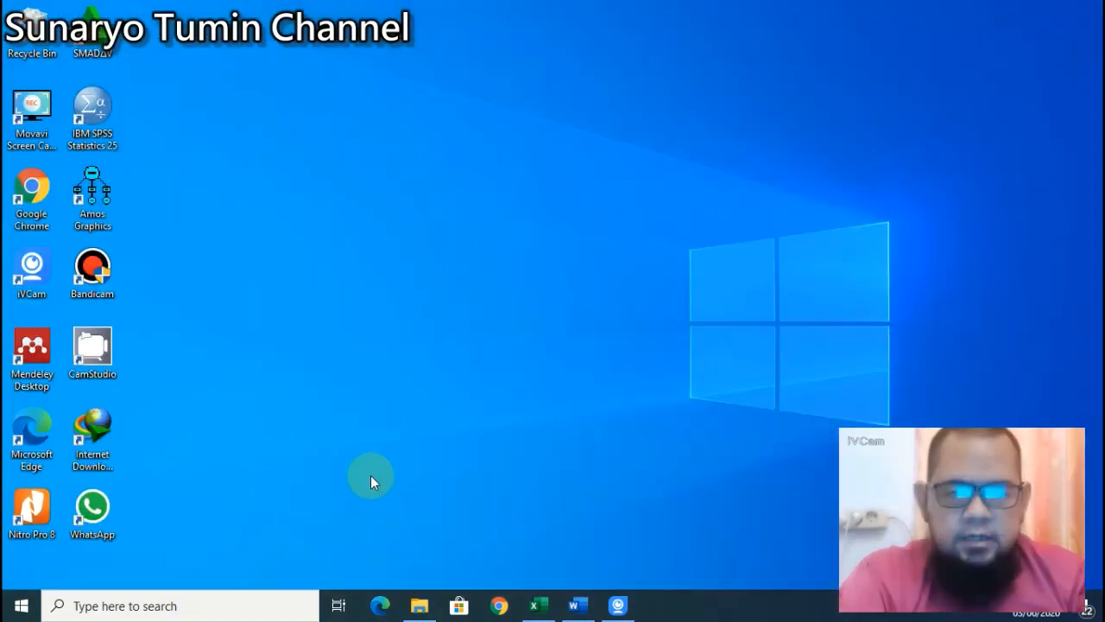
left_click(535, 603)
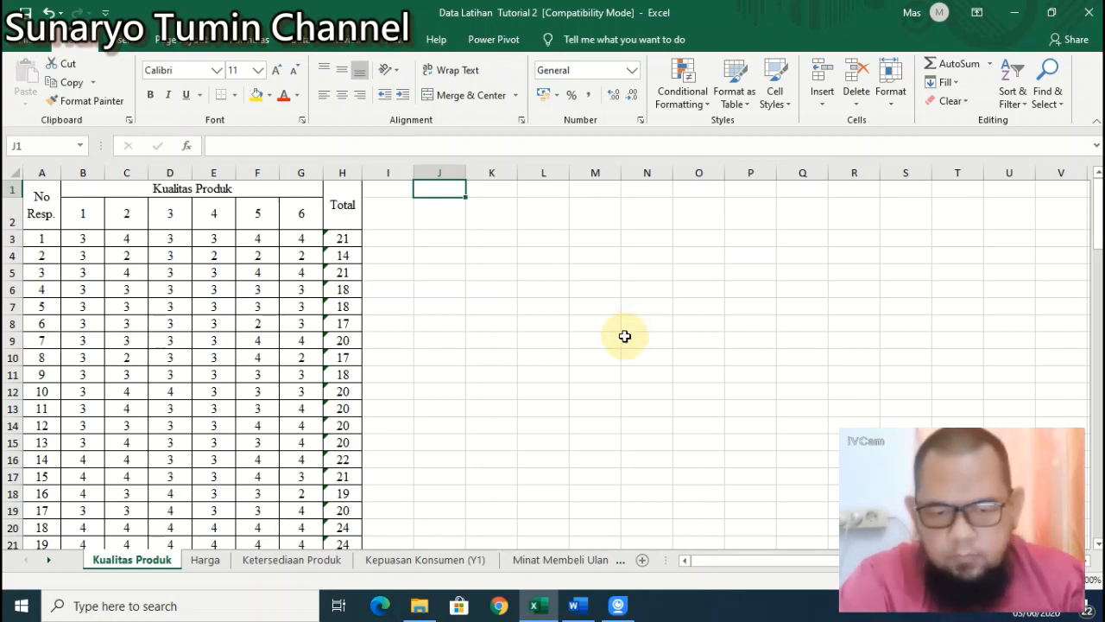
left_click(578, 606)
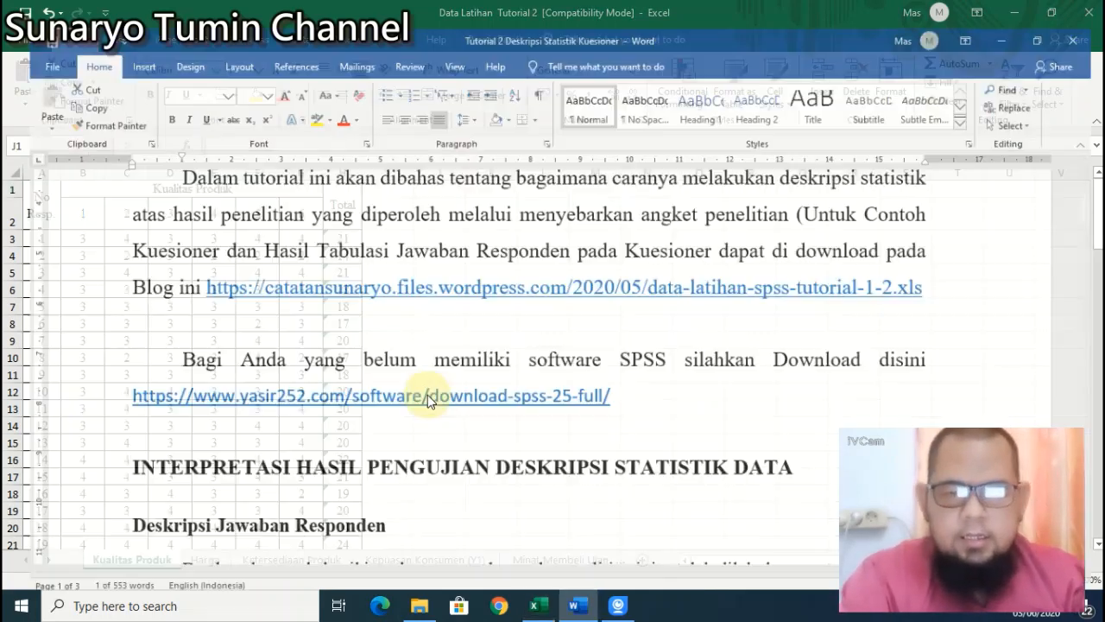
scroll(444, 354, "down", 3)
scroll(450, 379, "down", 4)
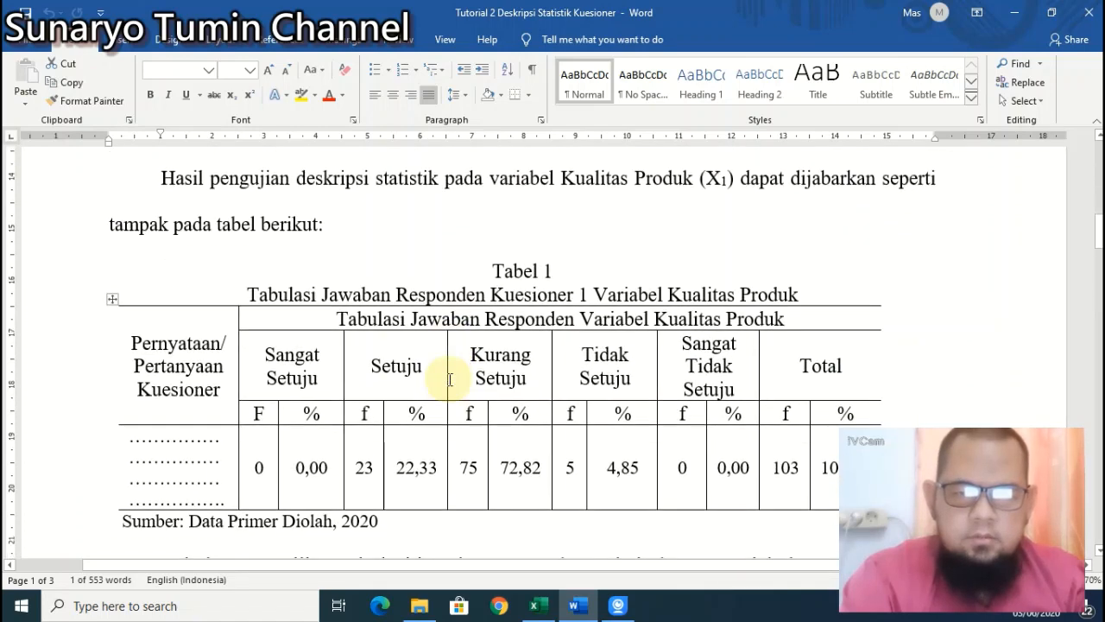
scroll(449, 375, "up", 2)
scroll(449, 378, "down", 2)
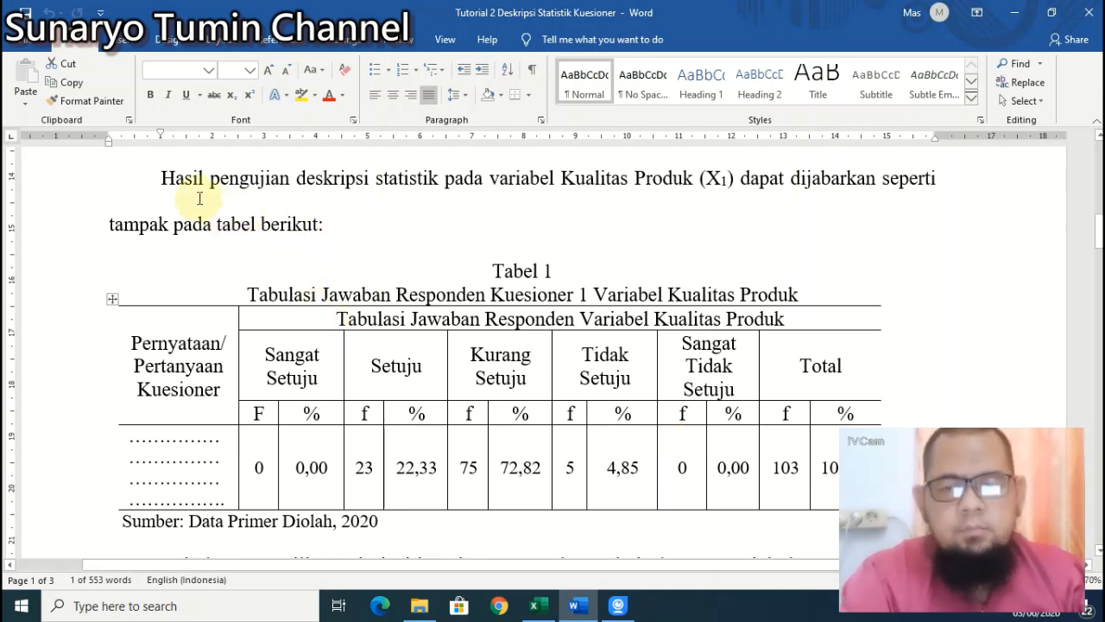
left_click_drag(160, 183, 382, 467)
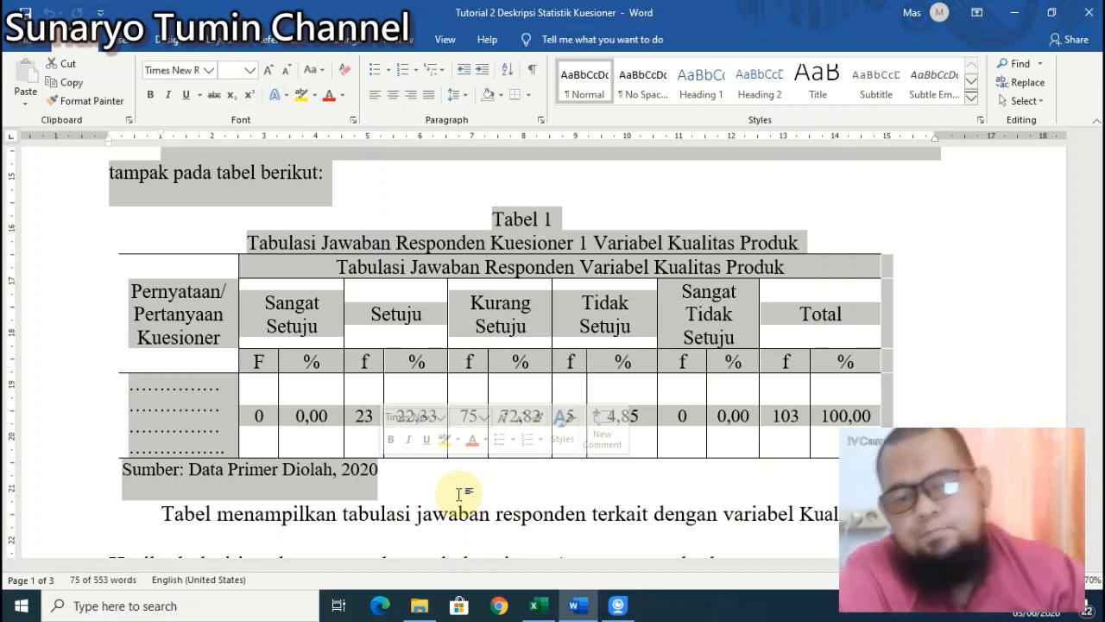
left_click(536, 605)
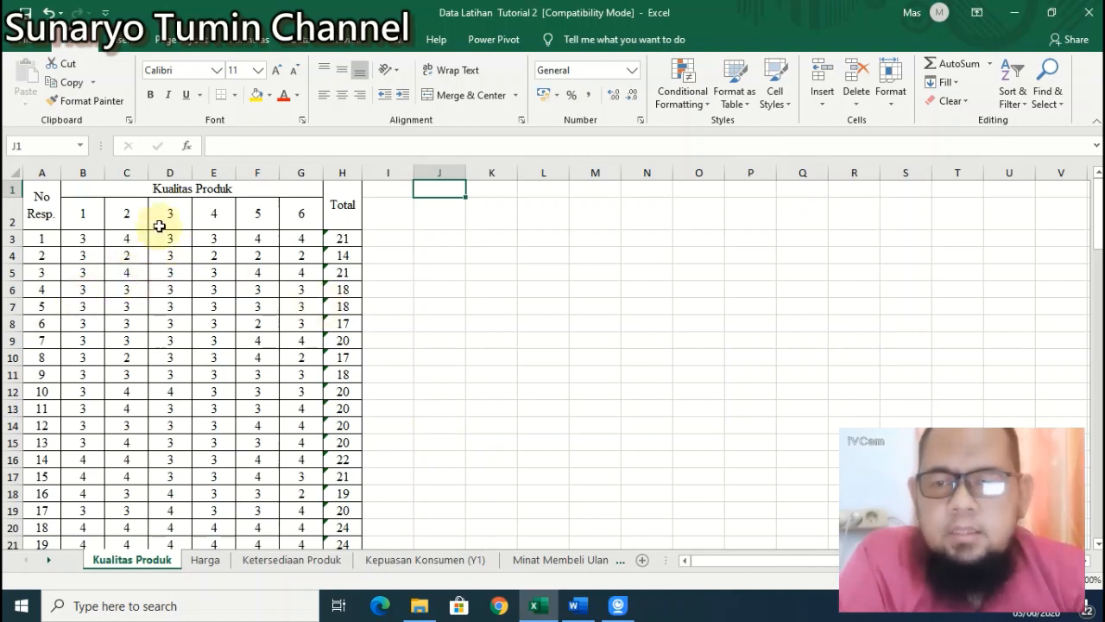
Step: Select the item headers B2:G2 on Kualitas Produk, then switch to the Harga sheet
left_click(33, 242)
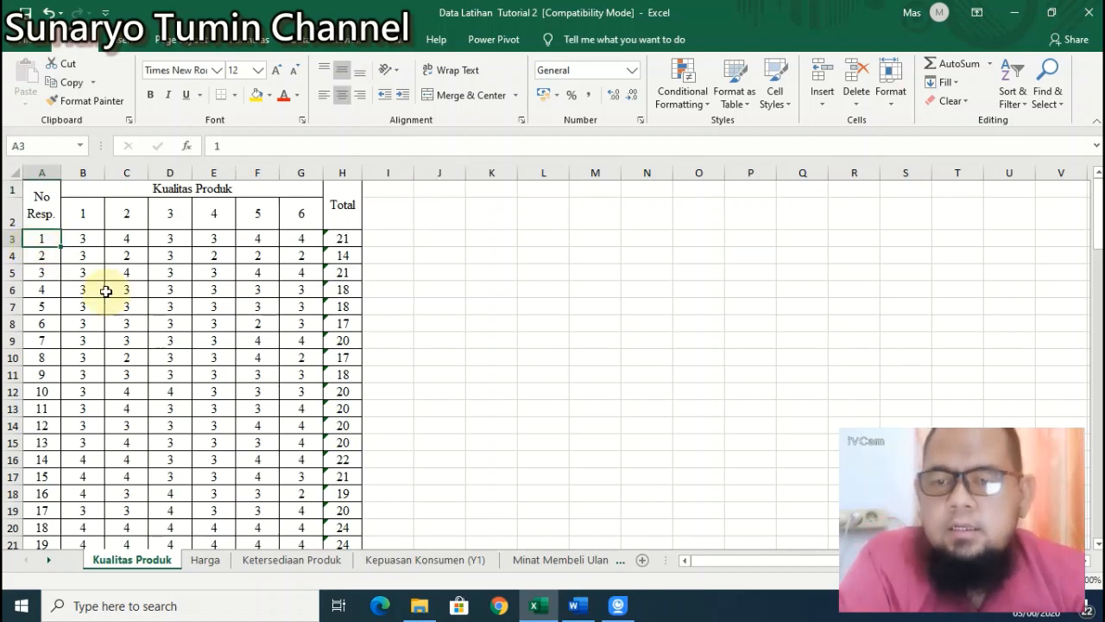
scroll(107, 292, "down", 8)
scroll(107, 293, "down", 20)
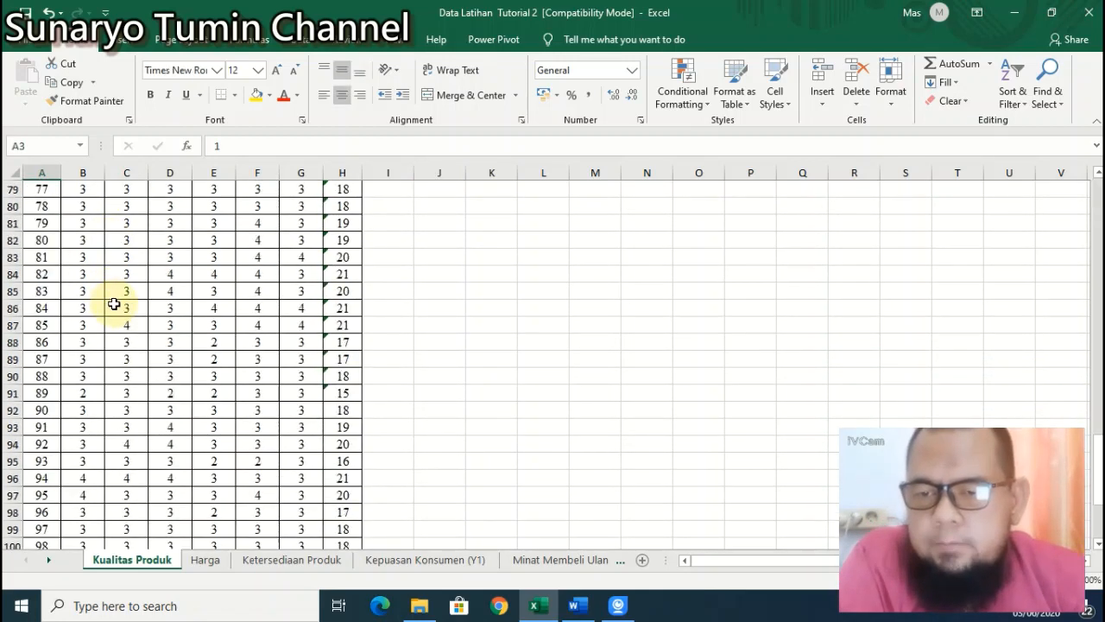
scroll(112, 300, "up", 7)
scroll(114, 304, "up", 20)
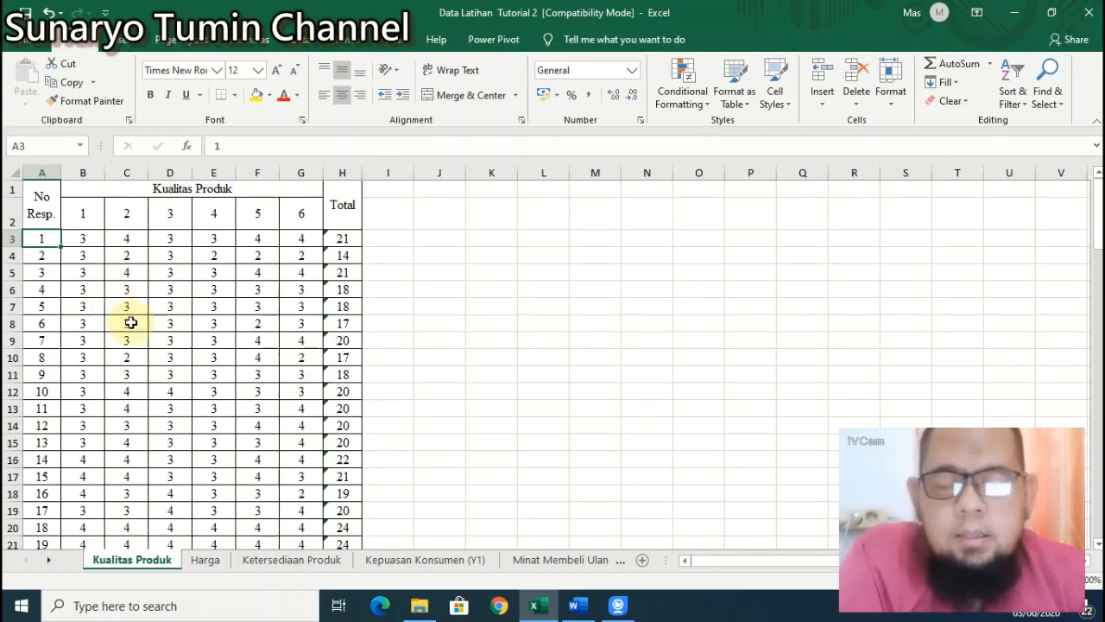
left_click(82, 216)
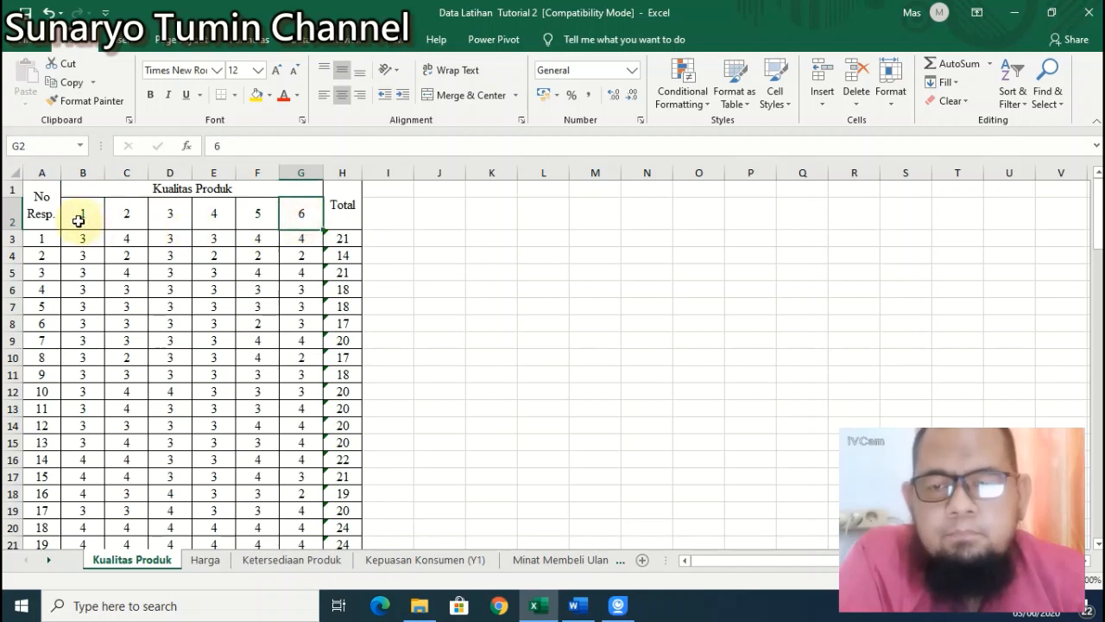
left_click_drag(78, 217, 296, 219)
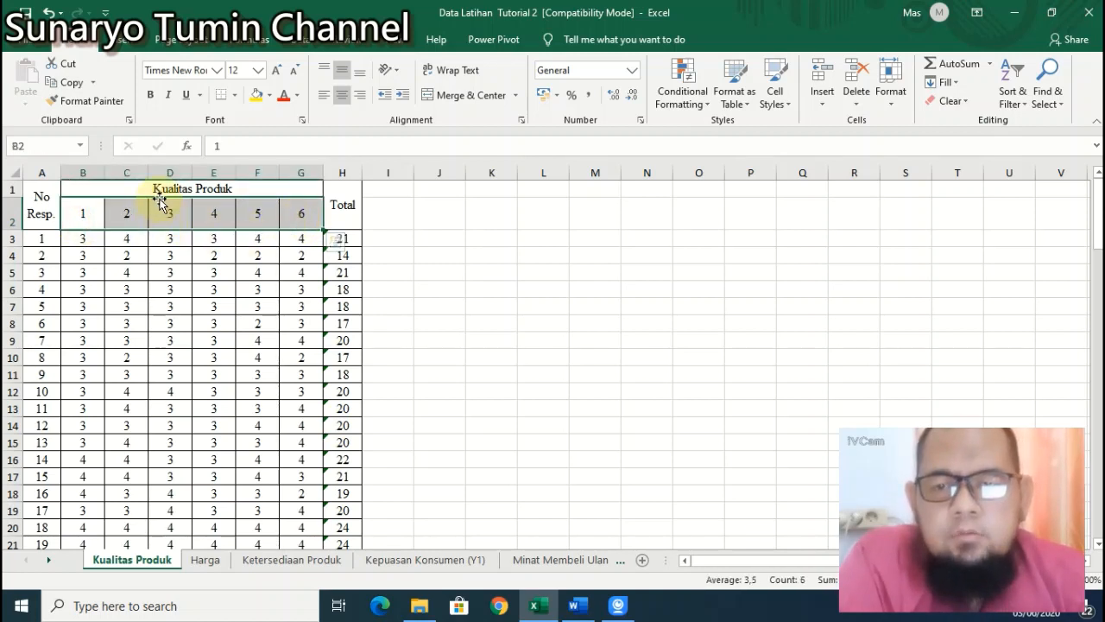
left_click(209, 565)
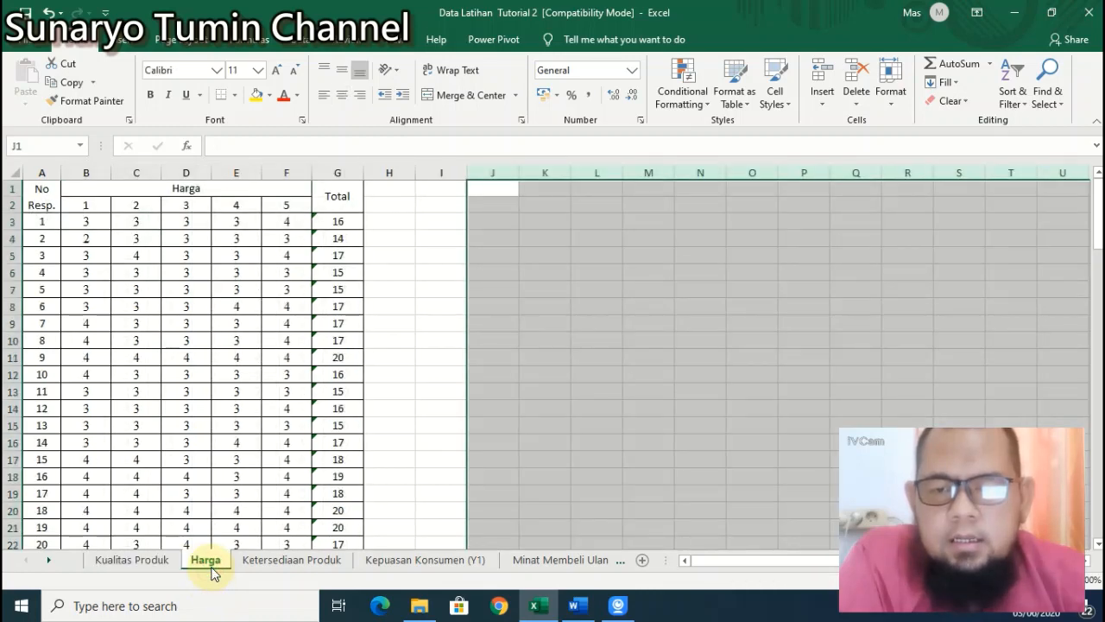
Step: Look at the Ketersediaan Produk sheet, then go back to Kualitas Produk
left_click(250, 563)
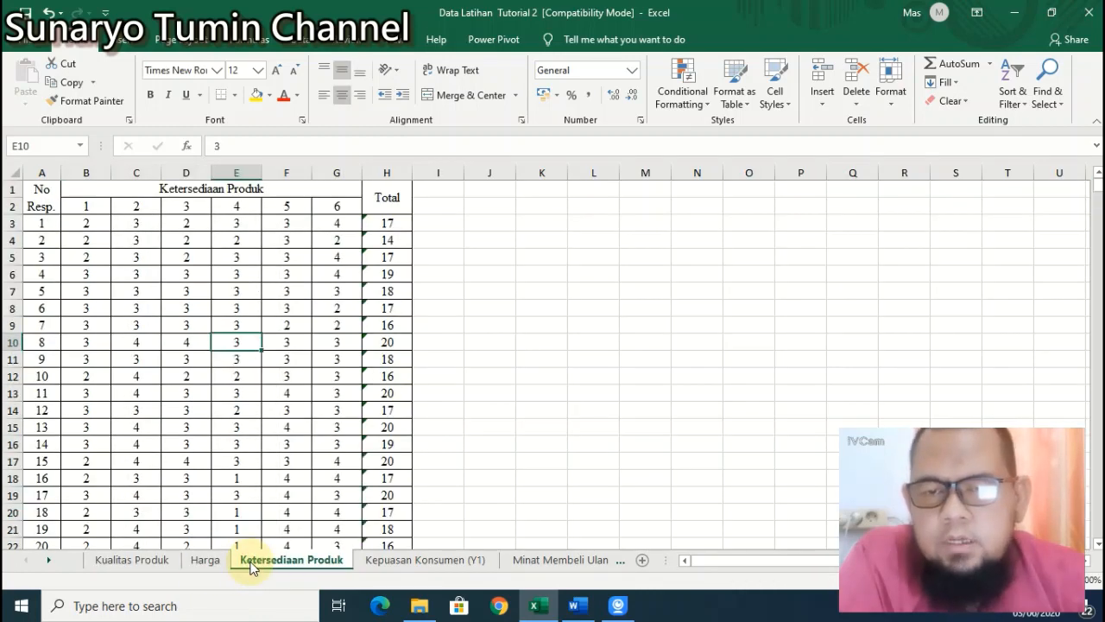
left_click(128, 568)
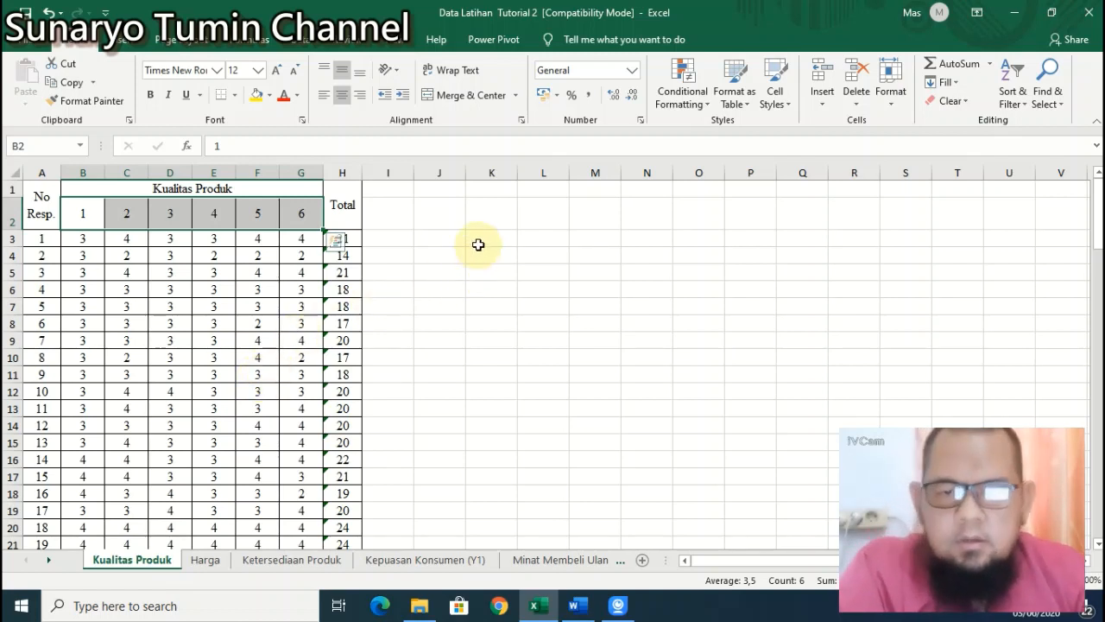
Step: Select the item 1–6 answers in B3:G105 and return to the top of the sheet
left_click(78, 238)
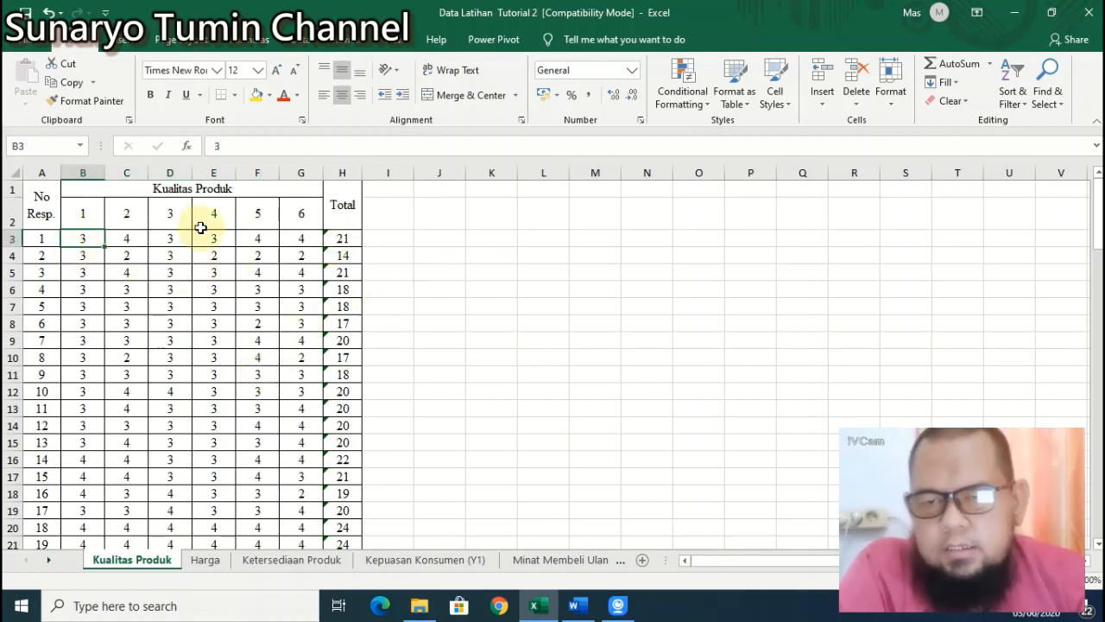
left_click_drag(83, 242, 322, 511)
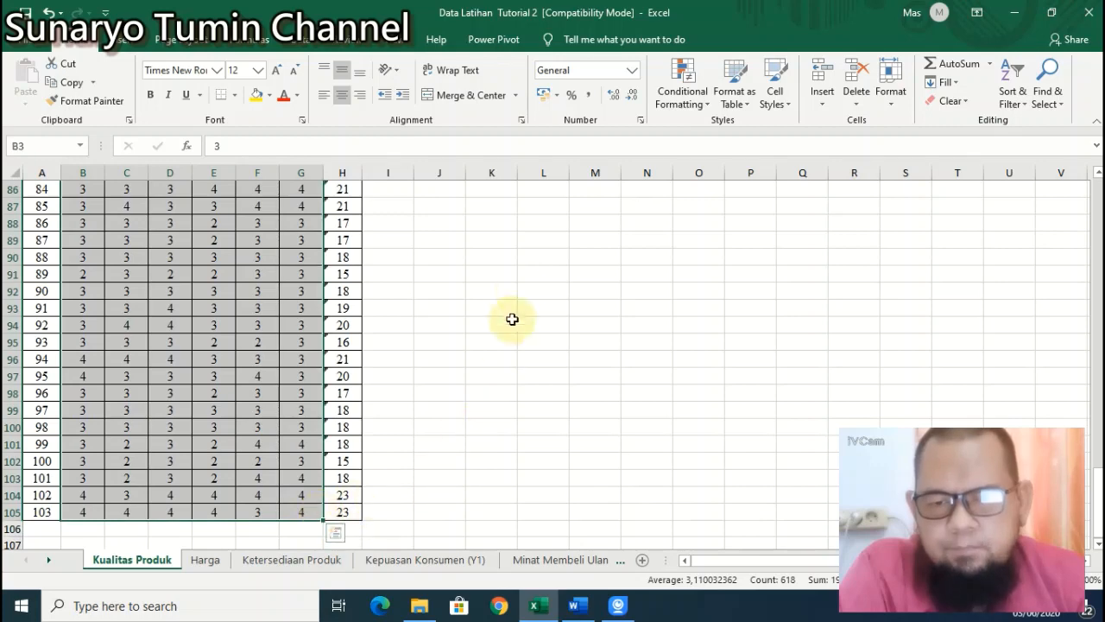
scroll(517, 298, "up", 17)
scroll(259, 264, "up", 11)
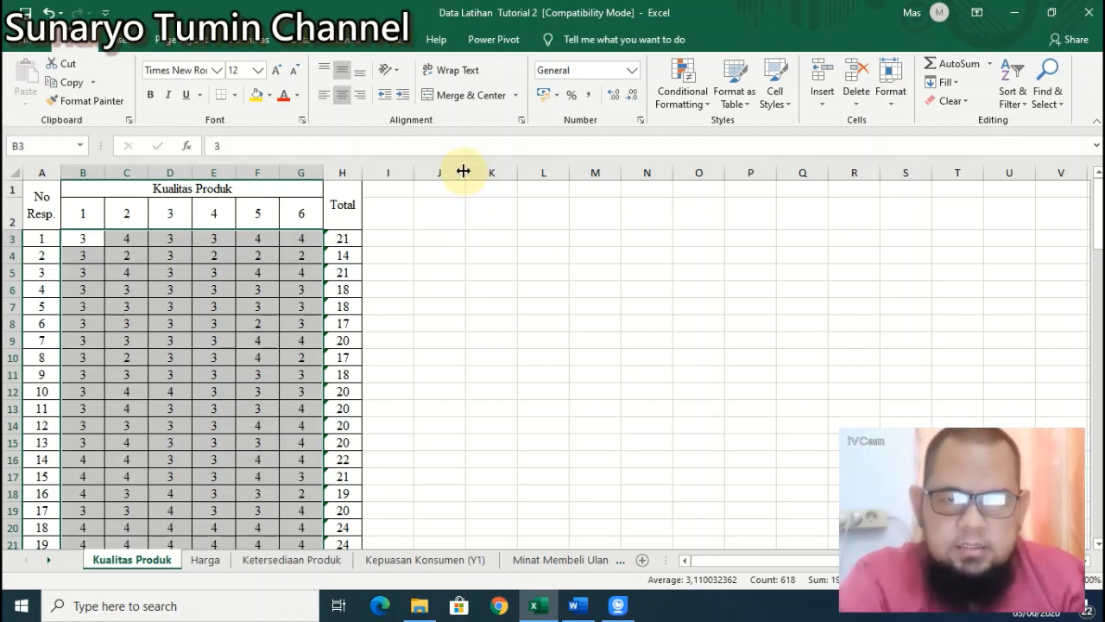
Step: Widen column J to 26.43 (190 pixels) beside the data table
left_click_drag(465, 172, 565, 186)
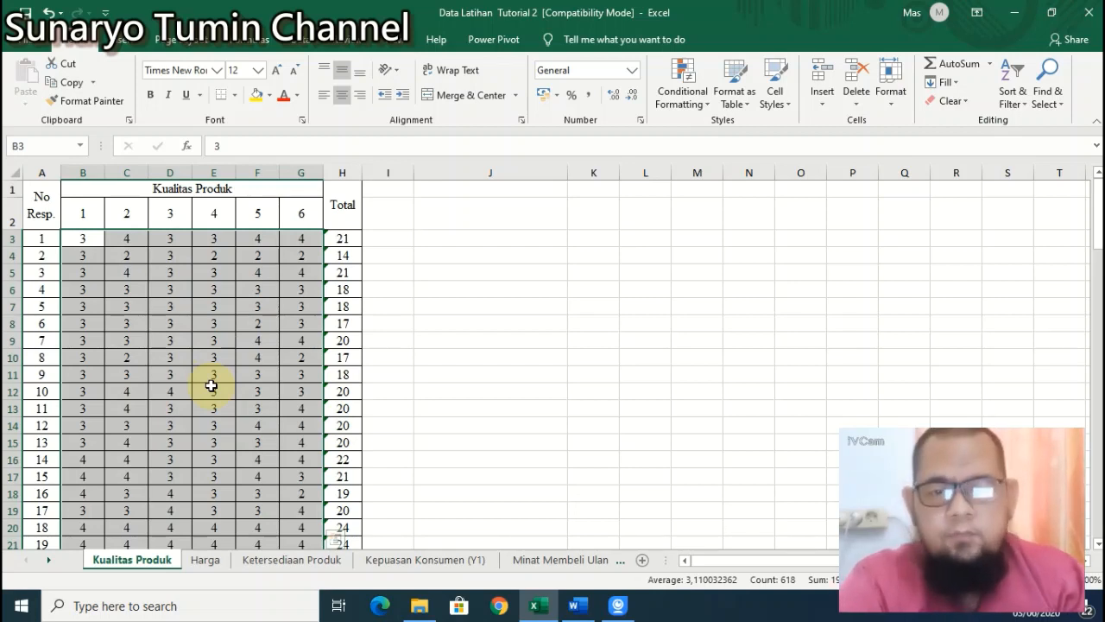
left_click(491, 214)
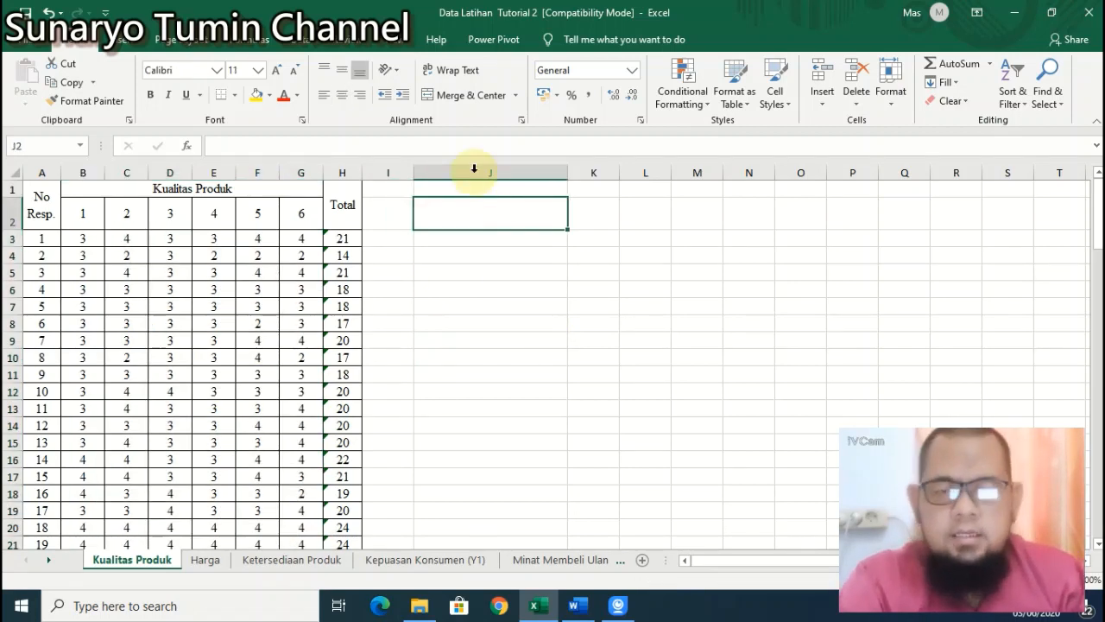
Step: Enter the heading 'Kriteria Jawaban Responden' in J2, fixing its capitalisation
type("Krite")
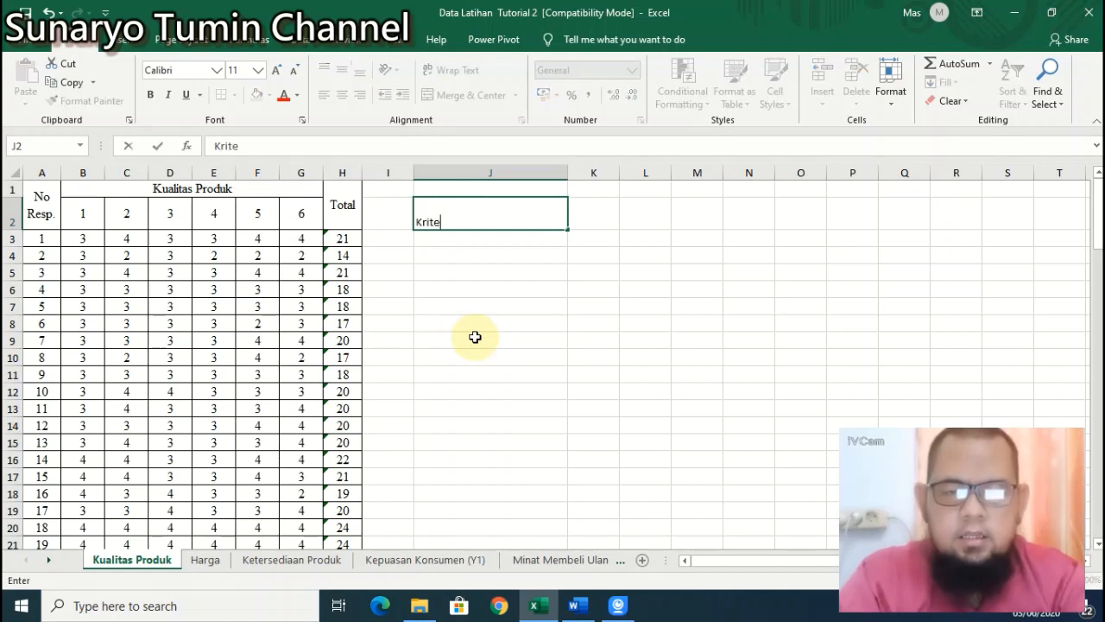
type("ria jawaban resp")
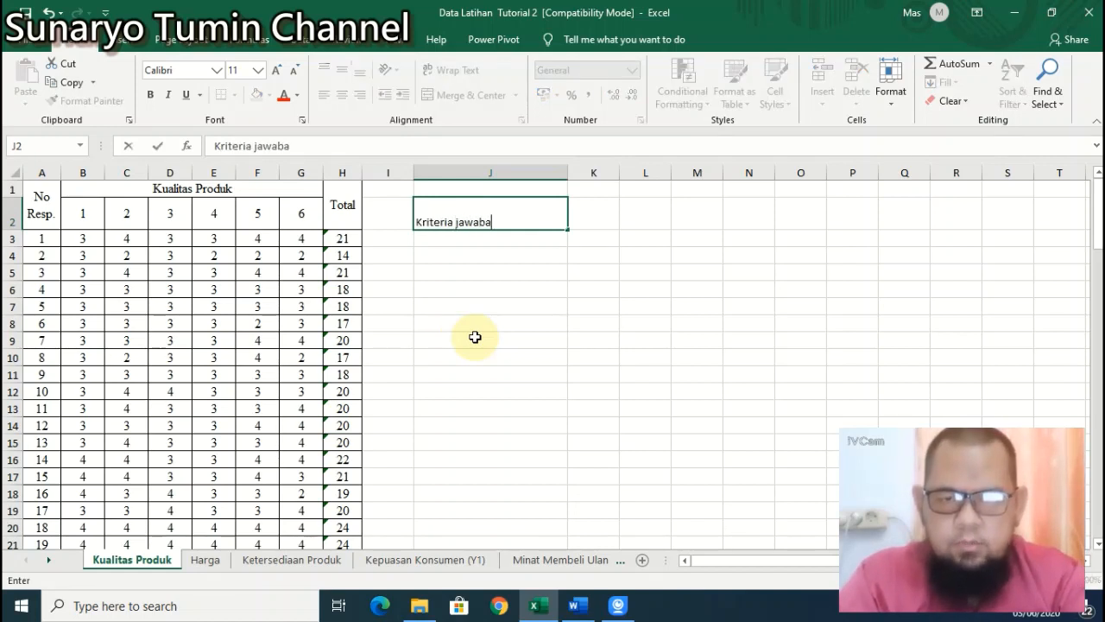
key("BackSpace")
key("BackSpace")
key("BackSpace")
key("BackSpace")
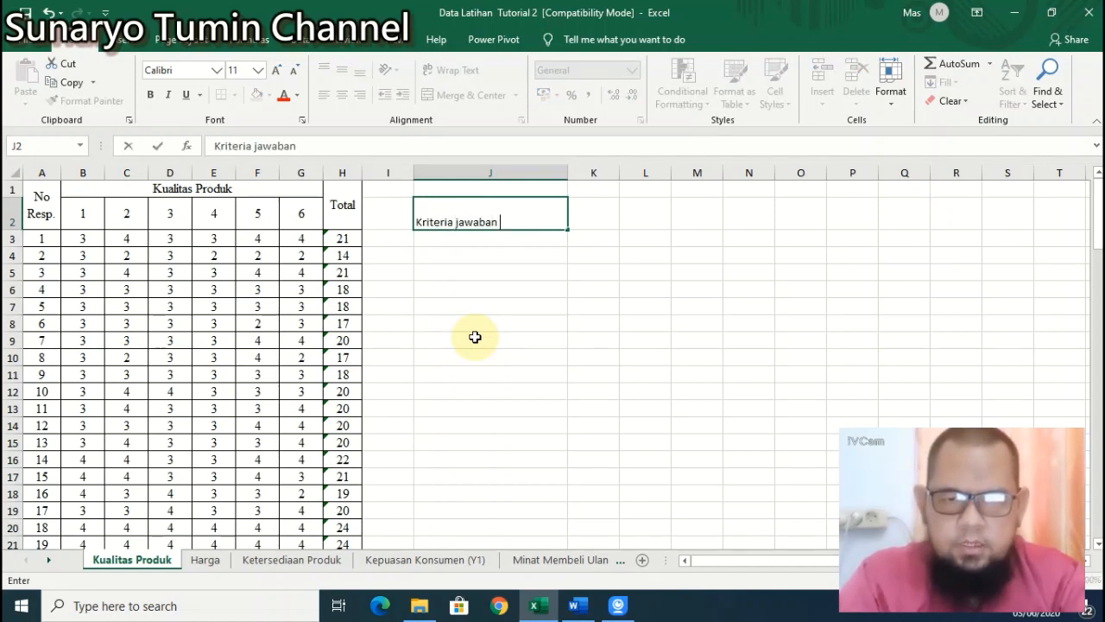
type("Responden")
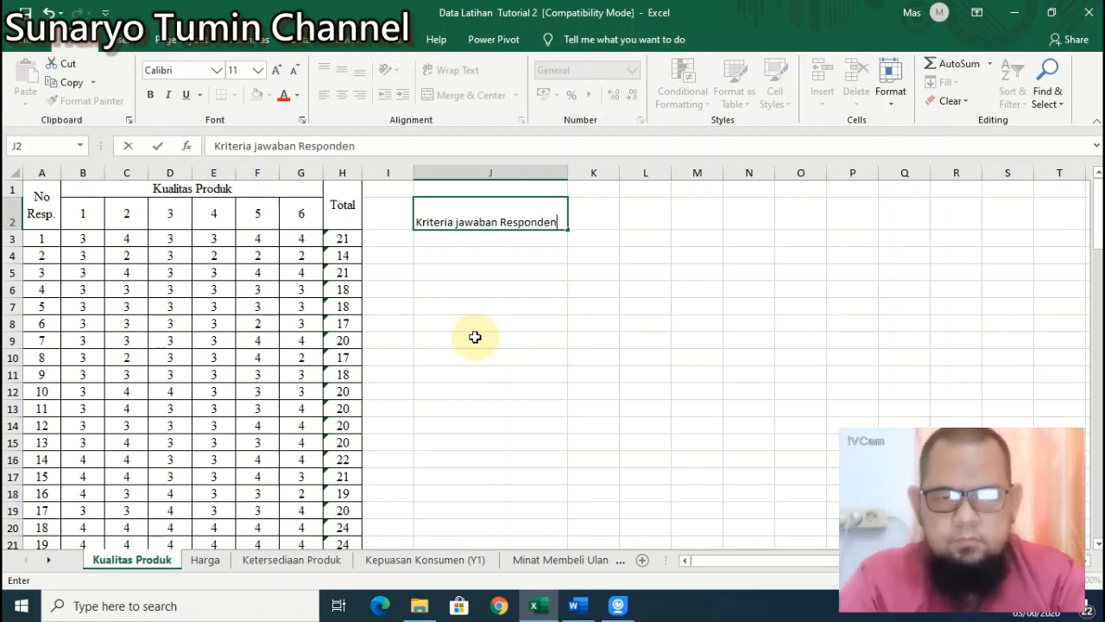
key("Return")
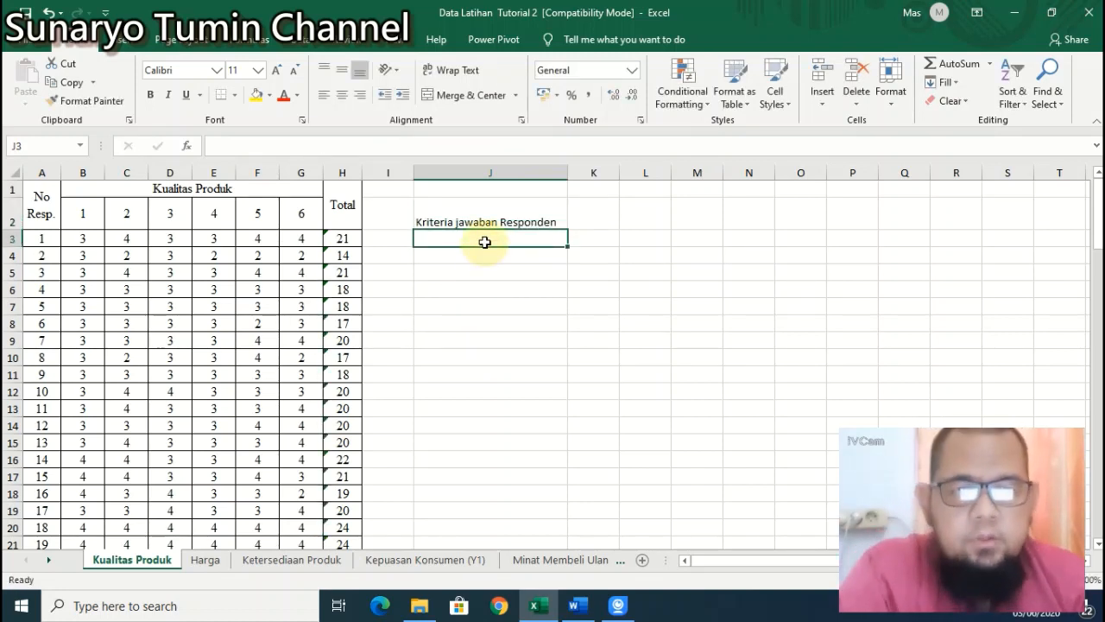
left_click(484, 216)
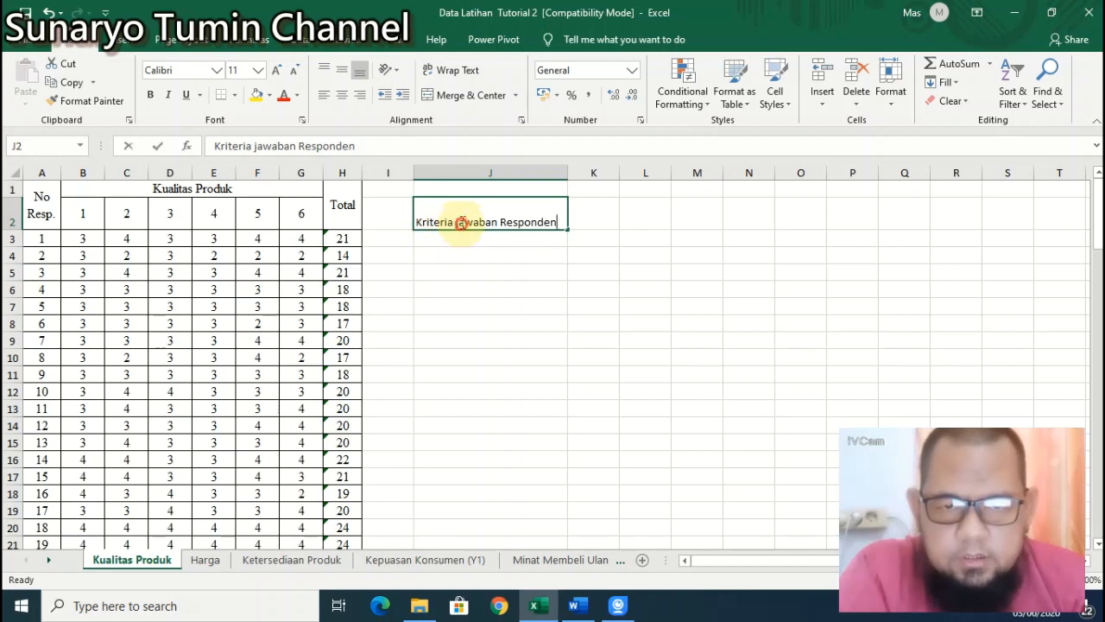
double_click(462, 225)
key("BackSpace")
type("J")
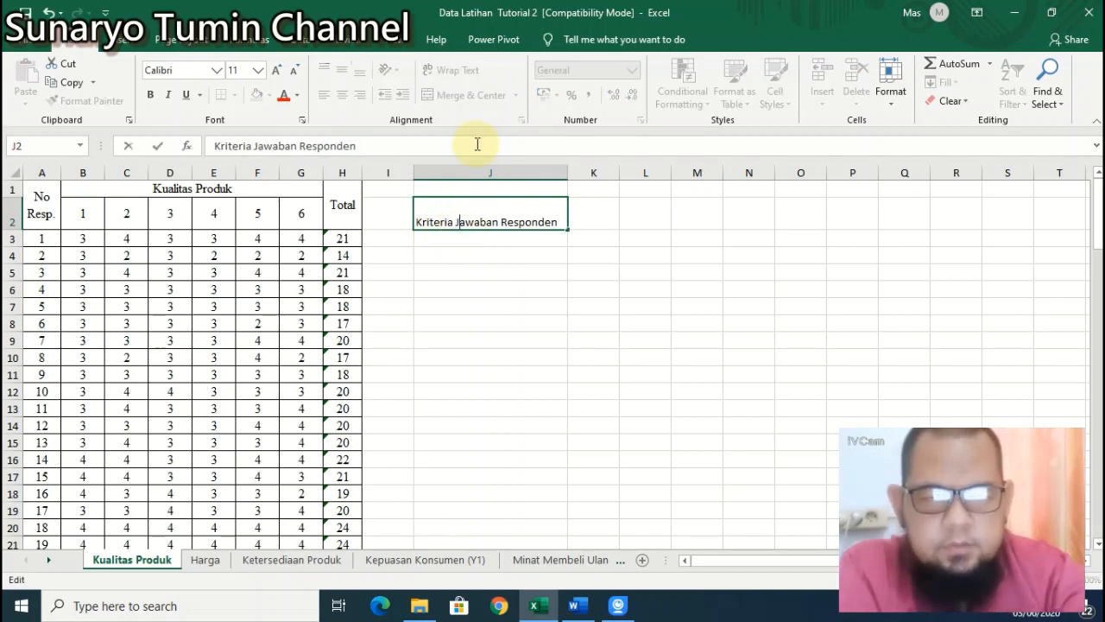
key("Return")
Step: Centre the J2 heading horizontally and vertically
left_click(479, 211)
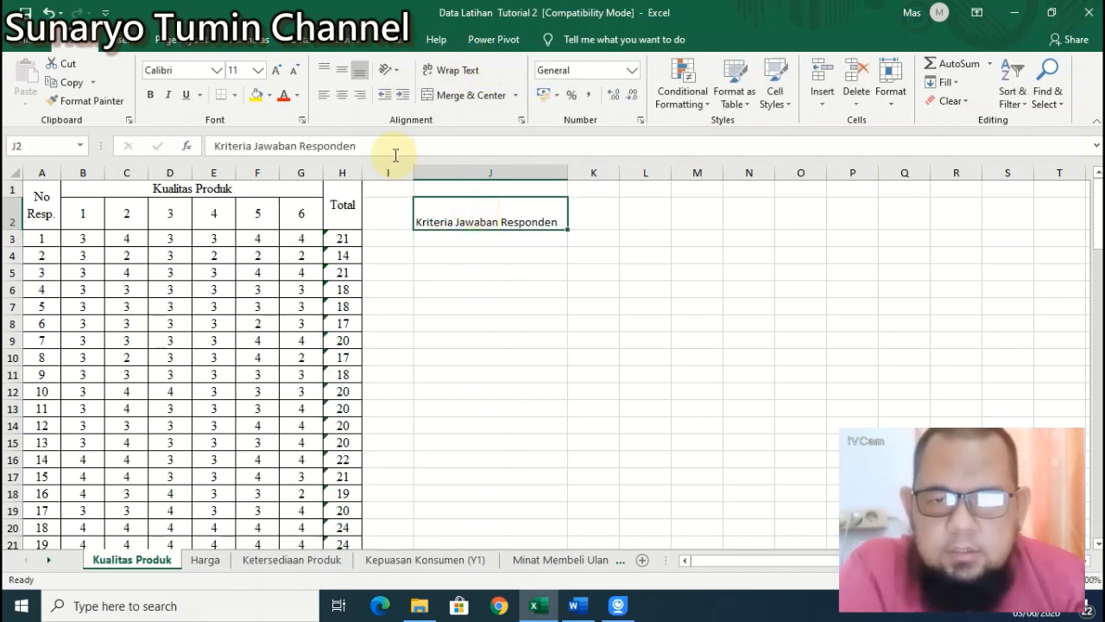
left_click(344, 102)
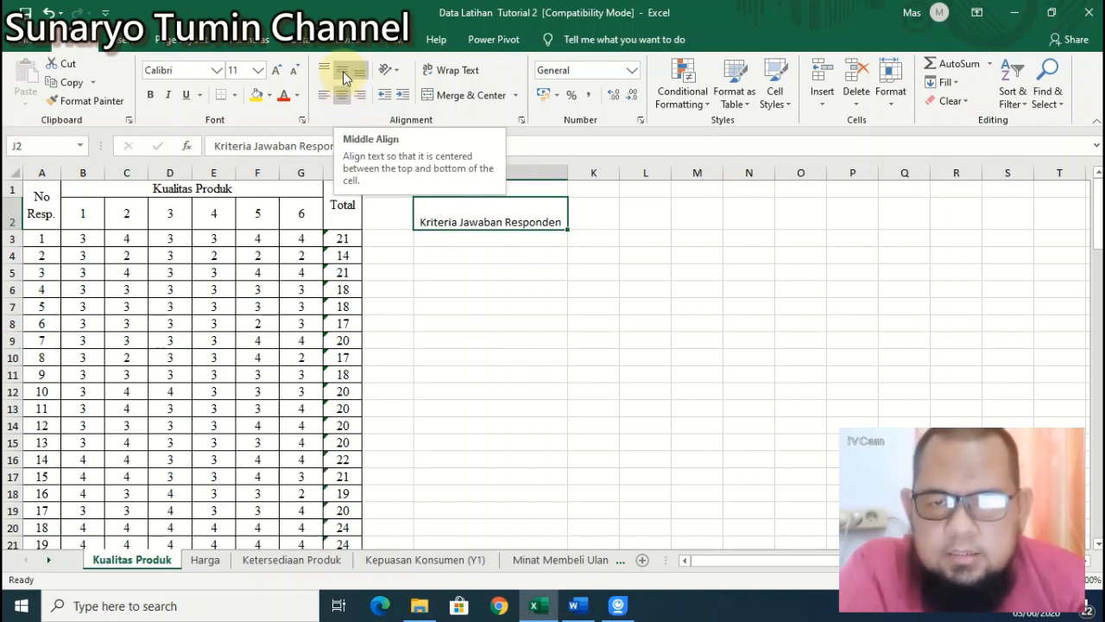
left_click(345, 78)
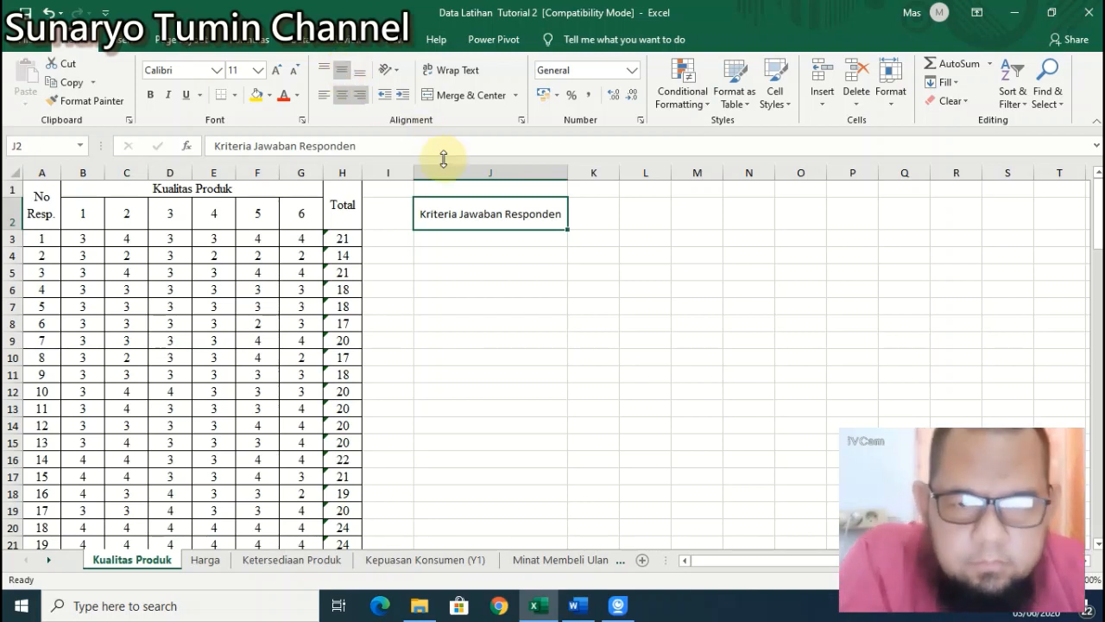
left_click(513, 243)
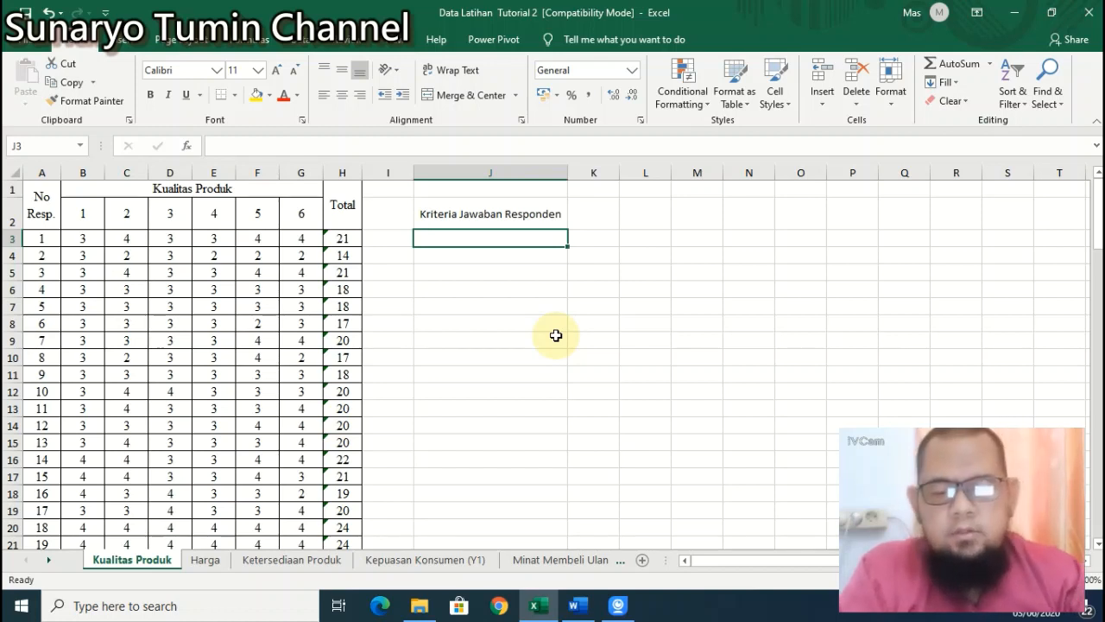
Step: Enter 'Sangat Tidak Setuju' in J3 and 'Tidak Setuju' in J4
type("Sangat ")
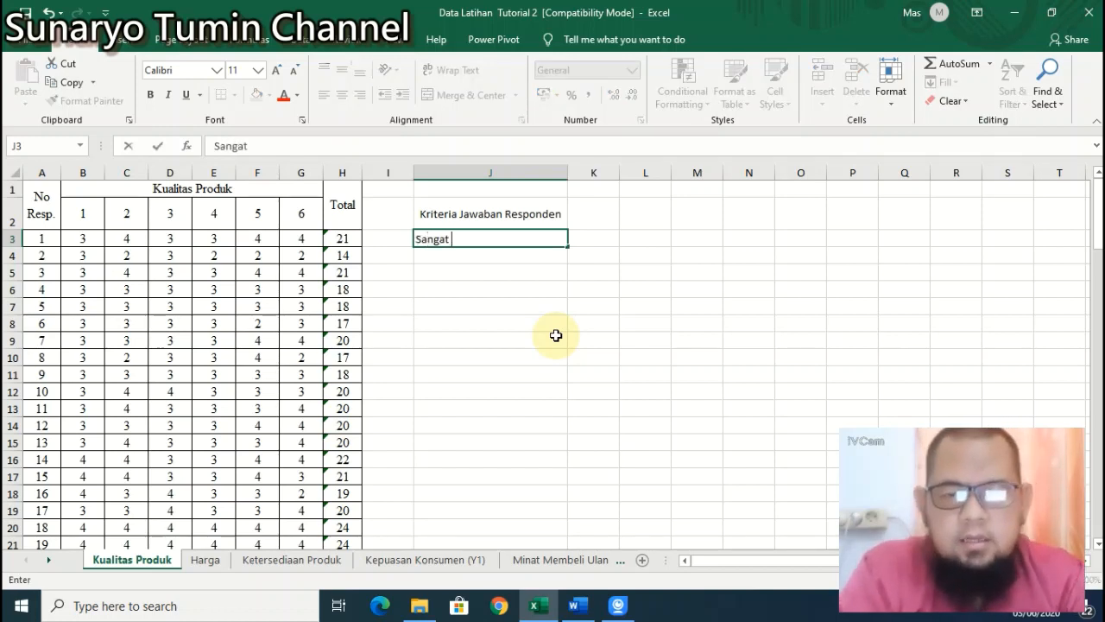
type("Tidak Setuju")
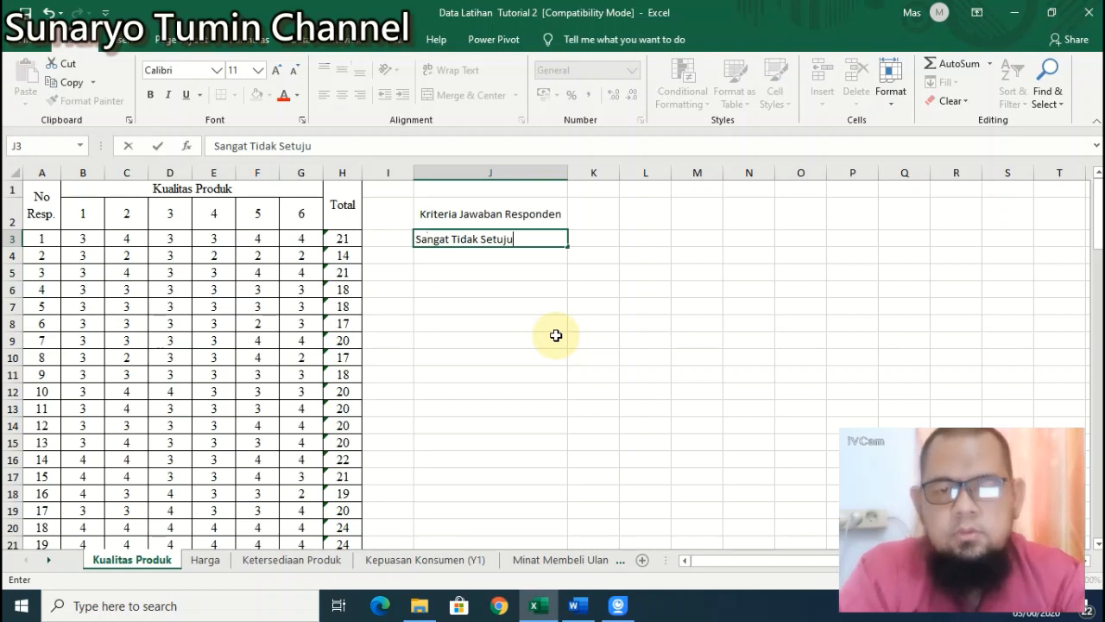
key("Return")
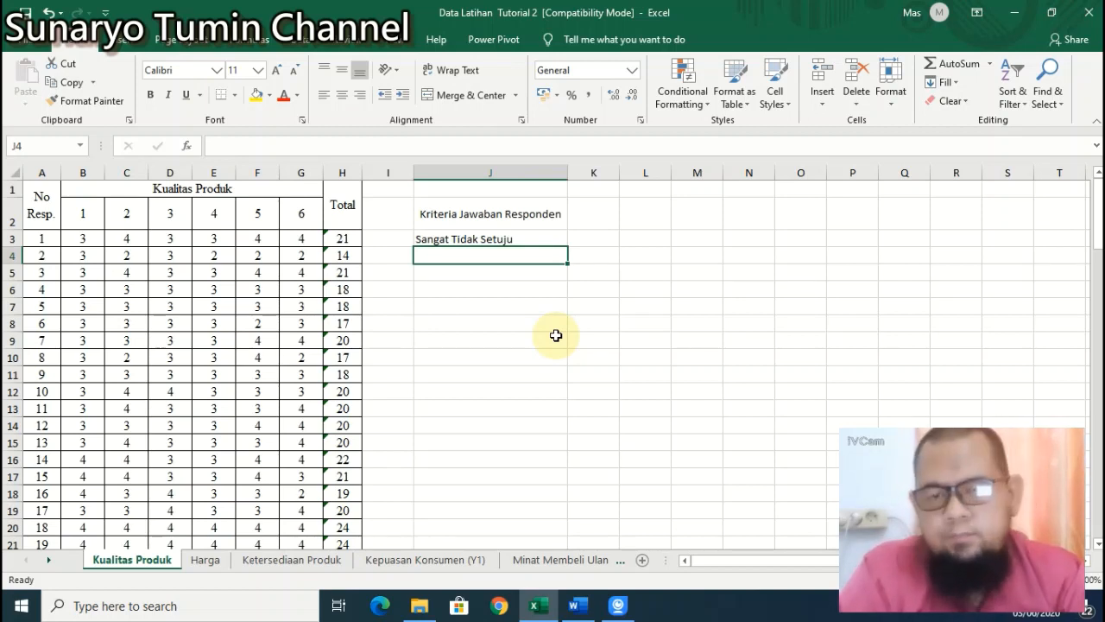
type("Sang")
key("BackSpace")
key("BackSpace")
key("BackSpace")
key("BackSpace")
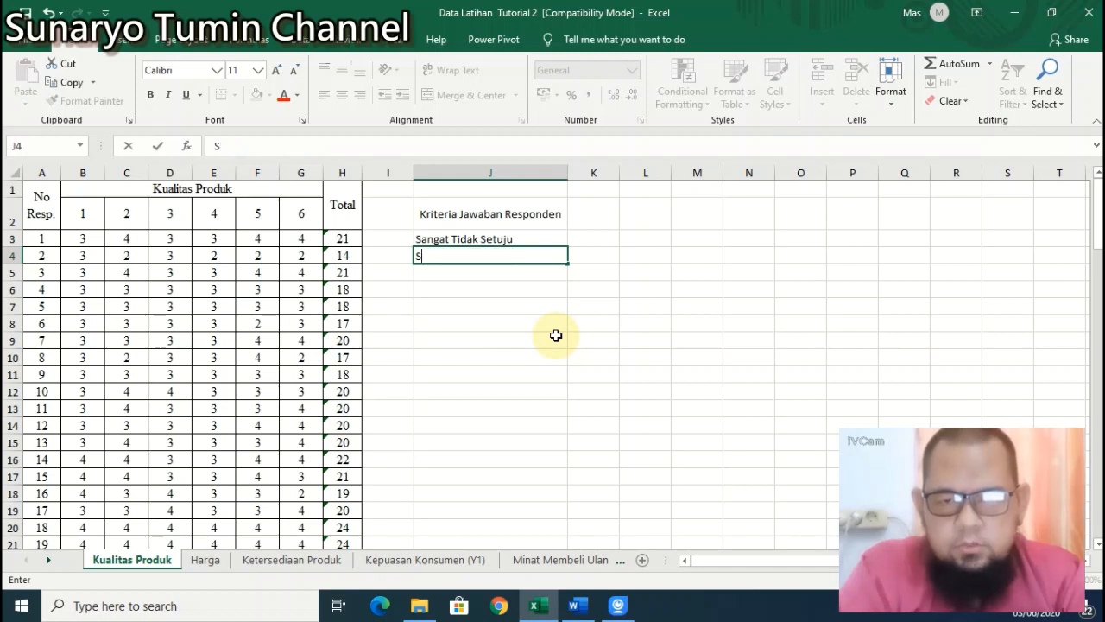
type("etu")
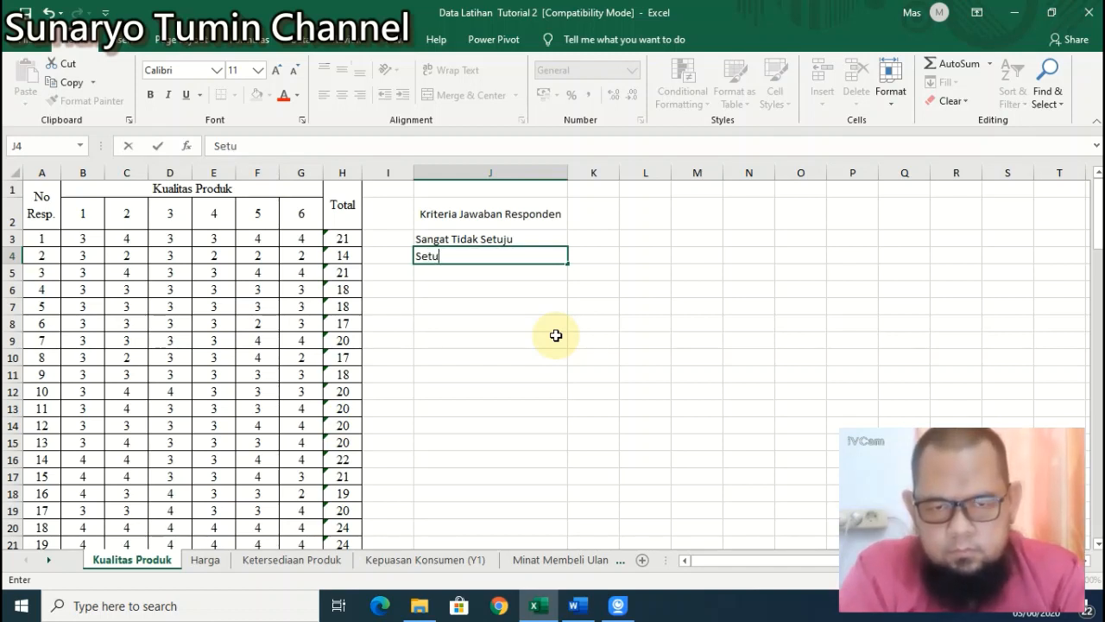
key("BackSpace")
key("BackSpace")
key("BackSpace")
key("BackSpace")
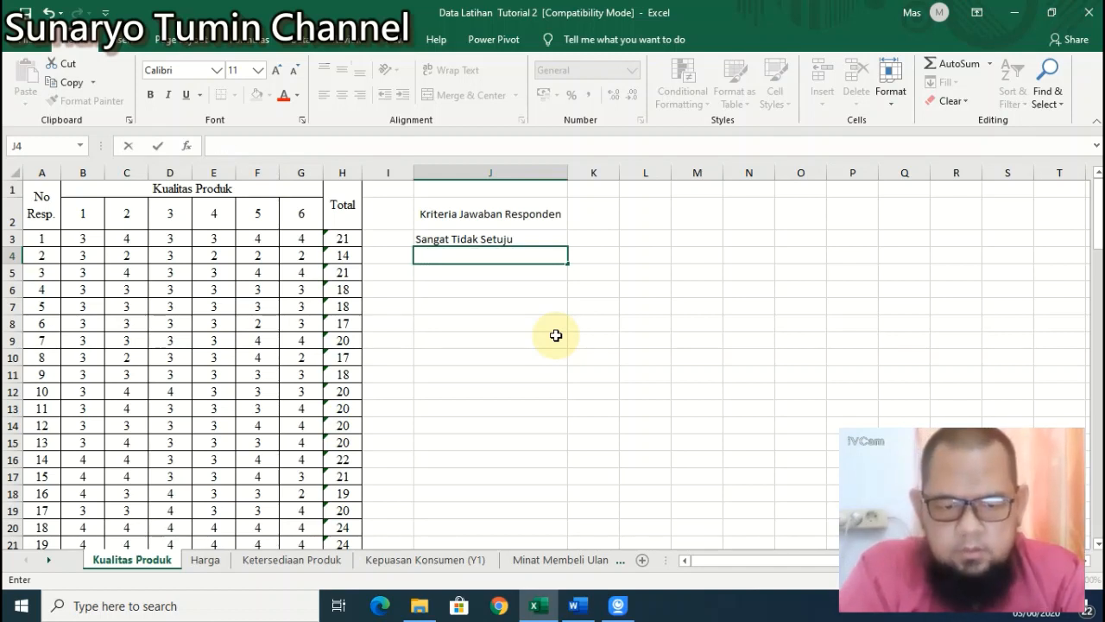
type("Tidak Set")
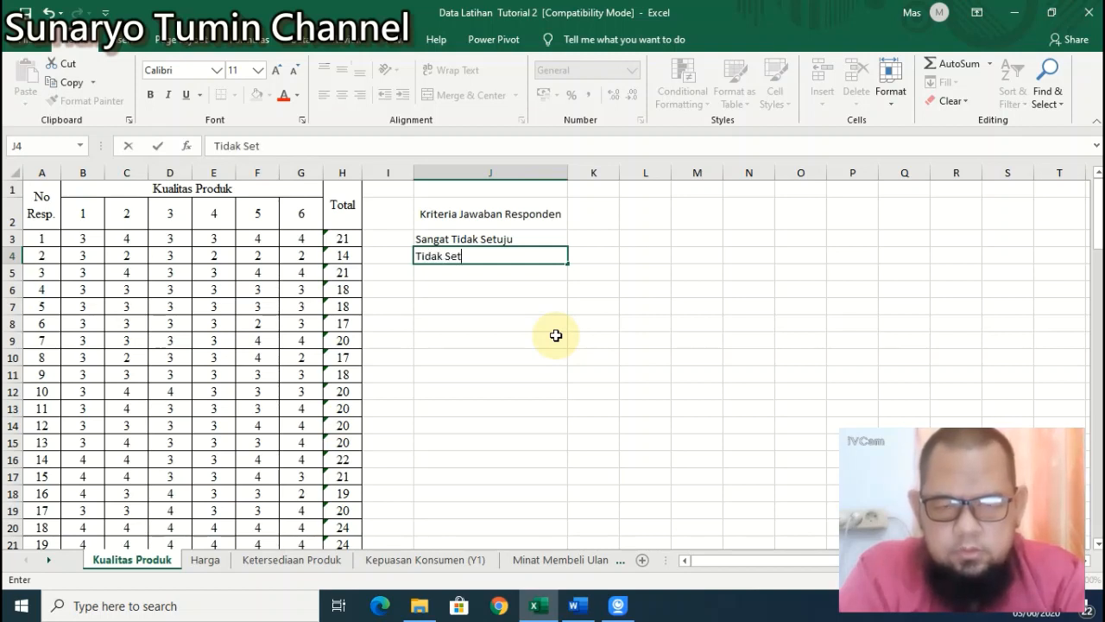
type("uju")
key("Return")
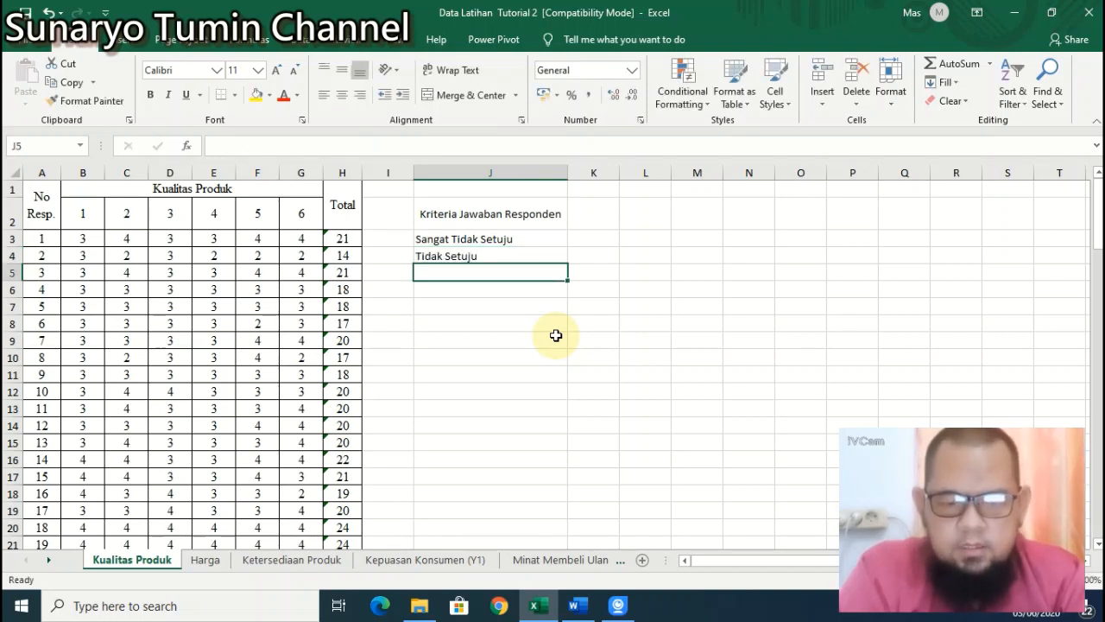
Step: Enter 'Kurang Setuju/Ragu-Ragu/Netral' in J5 and widen column J to fit it
type("KurangS")
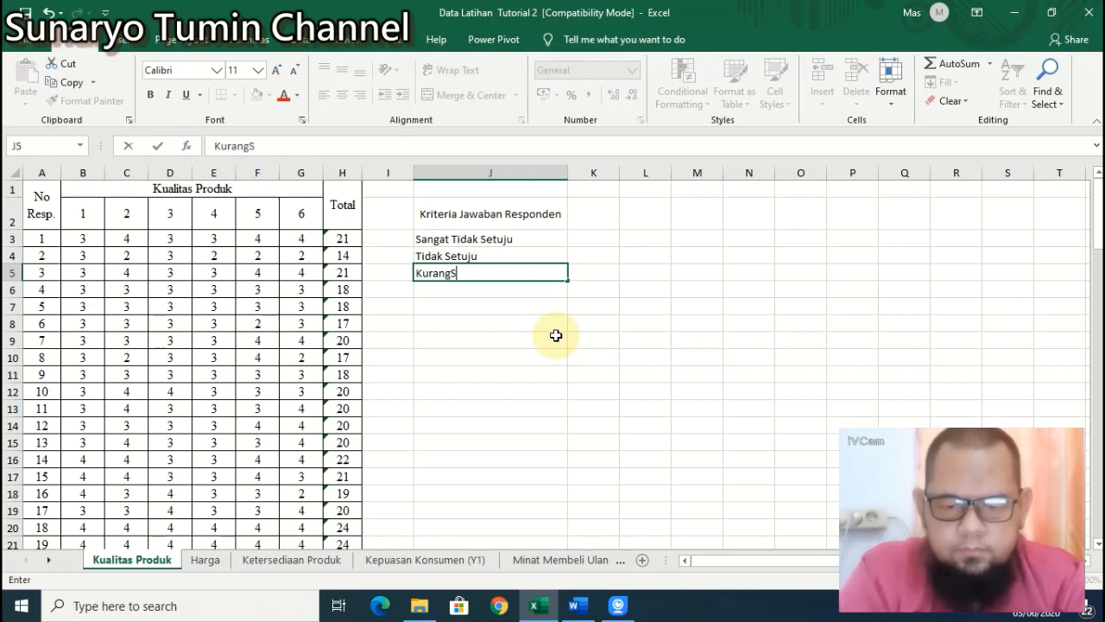
key("BackSpace")
type("Setuj")
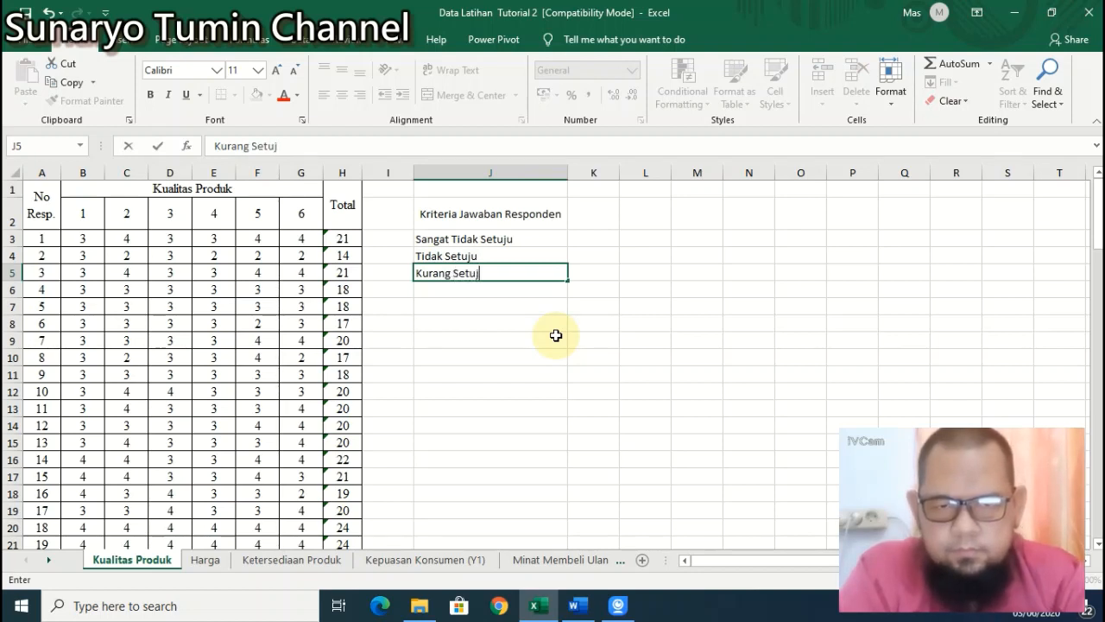
type("u/ragu")
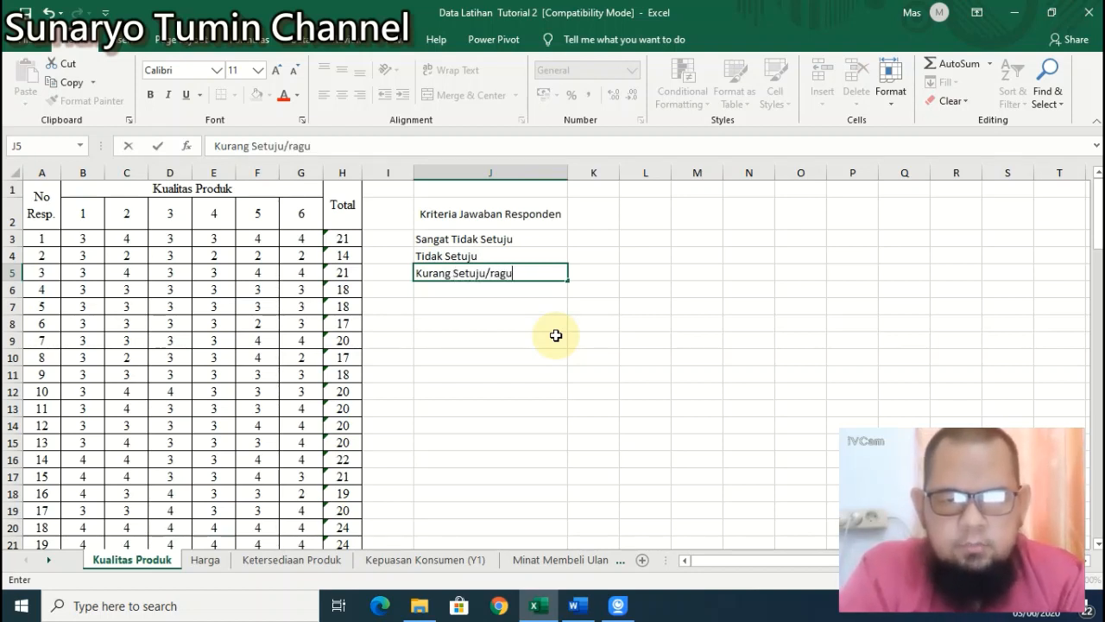
key("BackSpace")
key("BackSpace")
key("BackSpace")
key("BackSpace")
type("Rag")
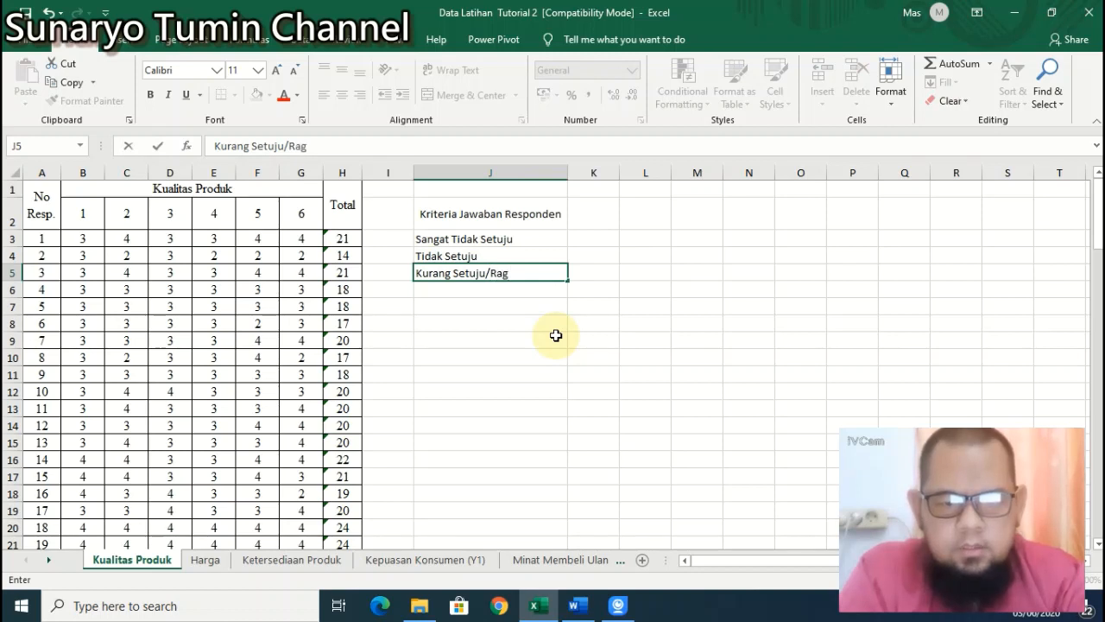
type("u-Ragu")
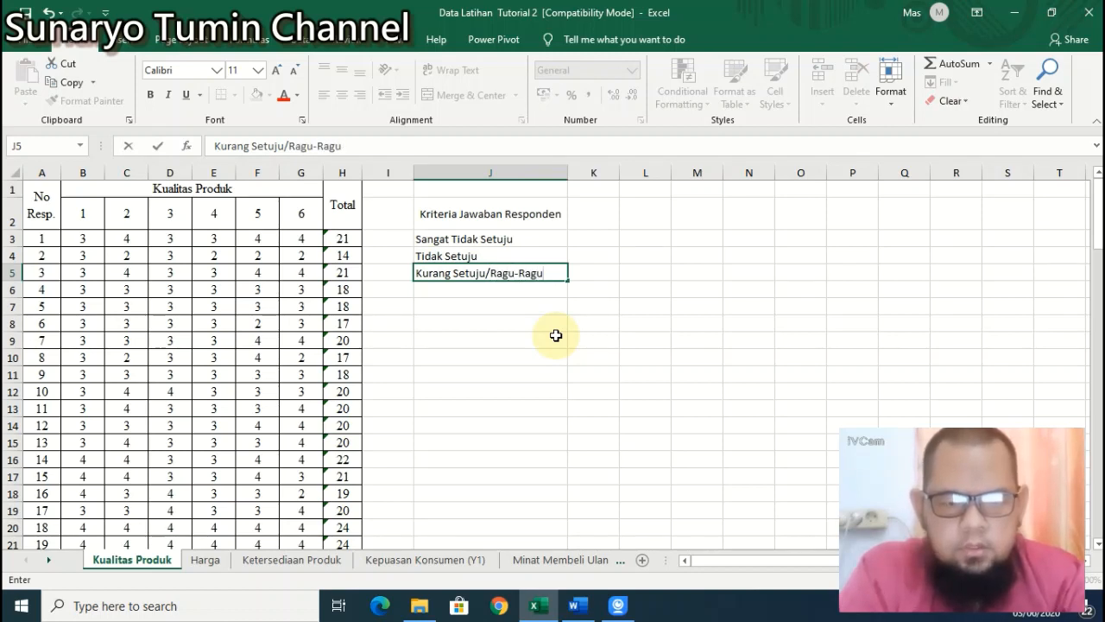
type(".")
key("BackSpace")
type("/Netral")
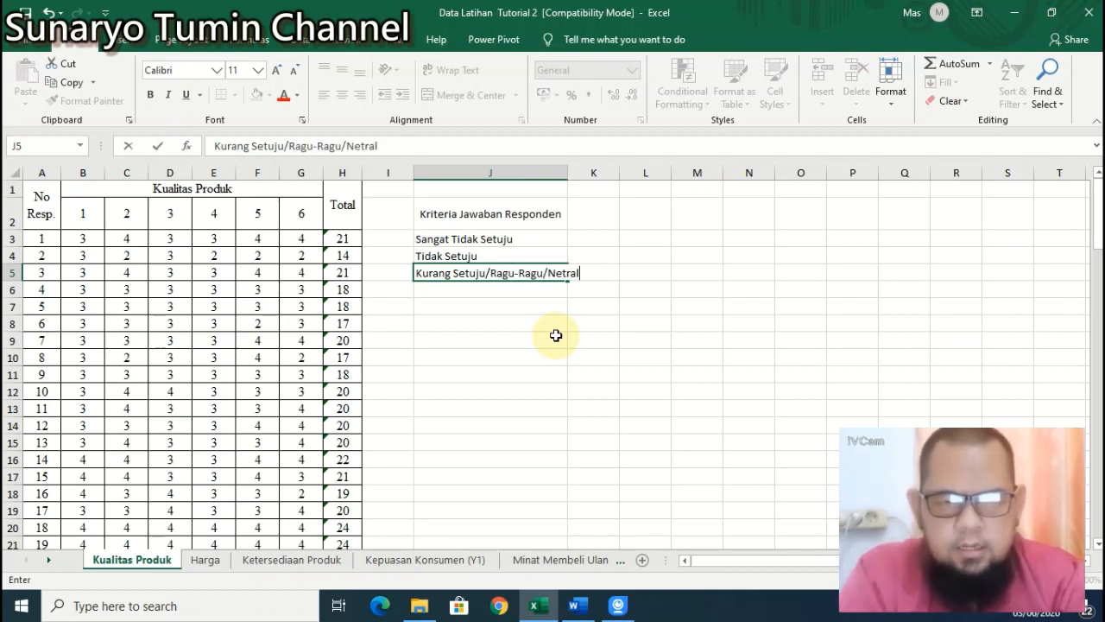
key("Return")
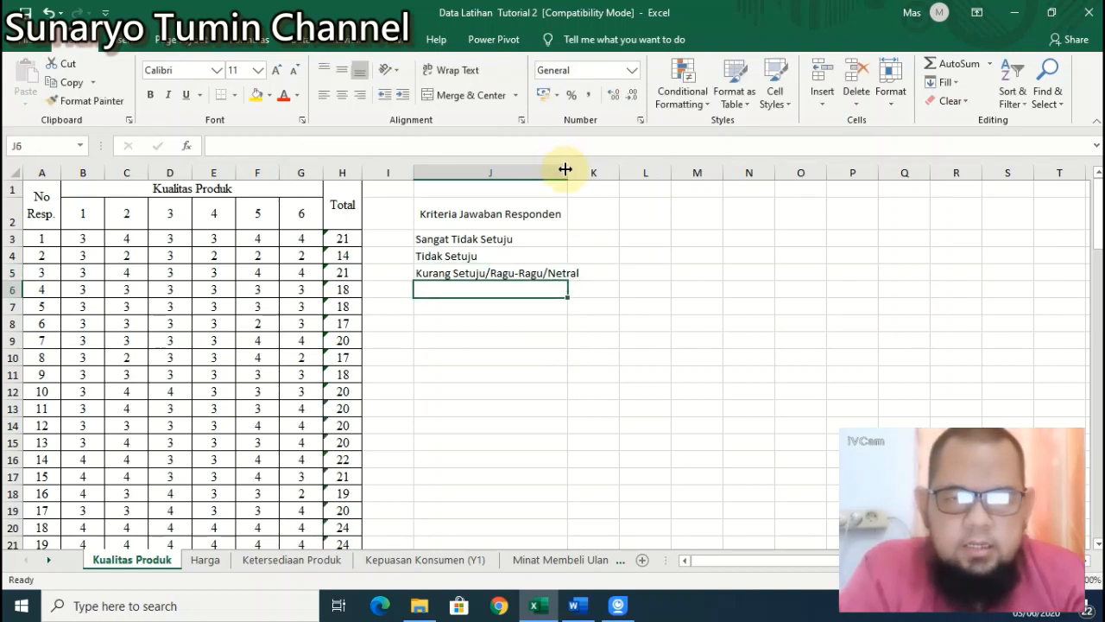
left_click_drag(567, 173, 587, 177)
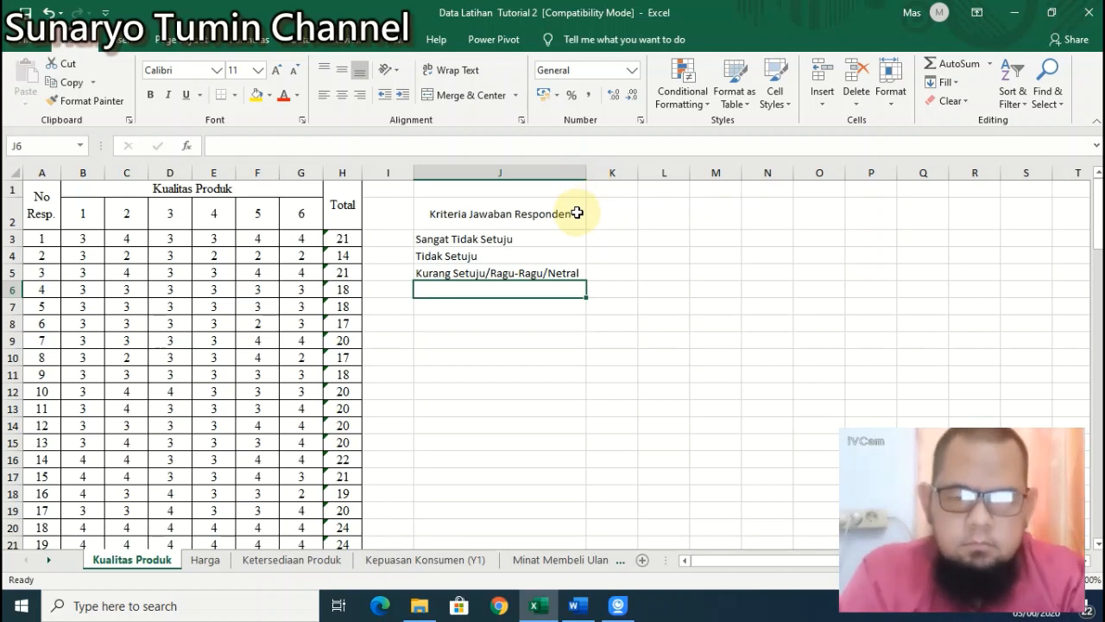
Step: Enter 'Setuju' in J6 and 'Sangat Setuju' in J7
type("Setuju")
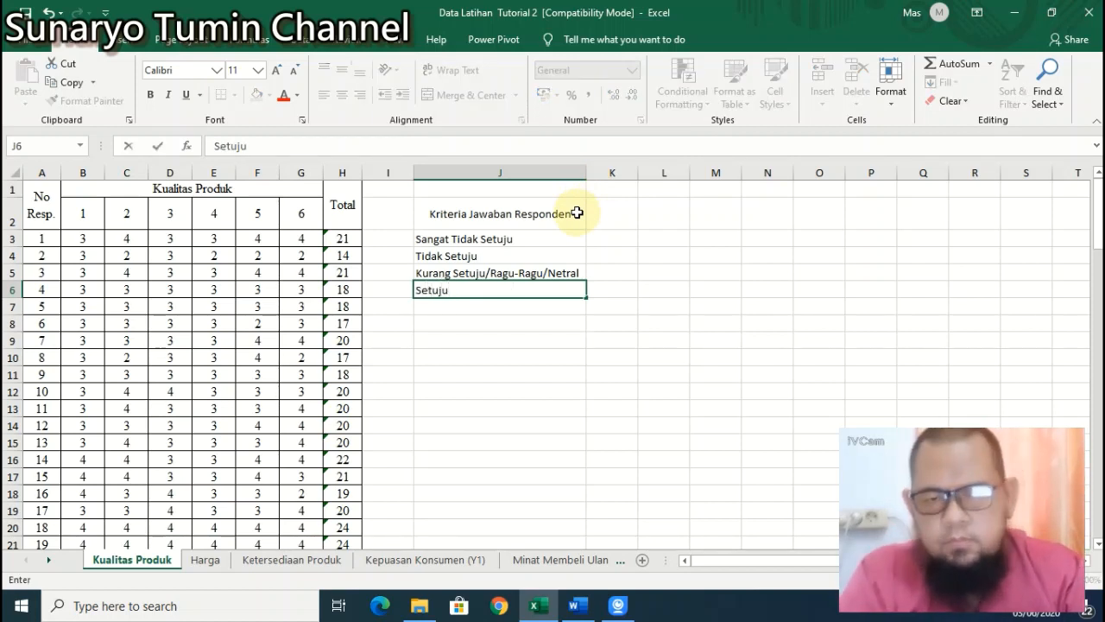
key("Return")
type("Sangat")
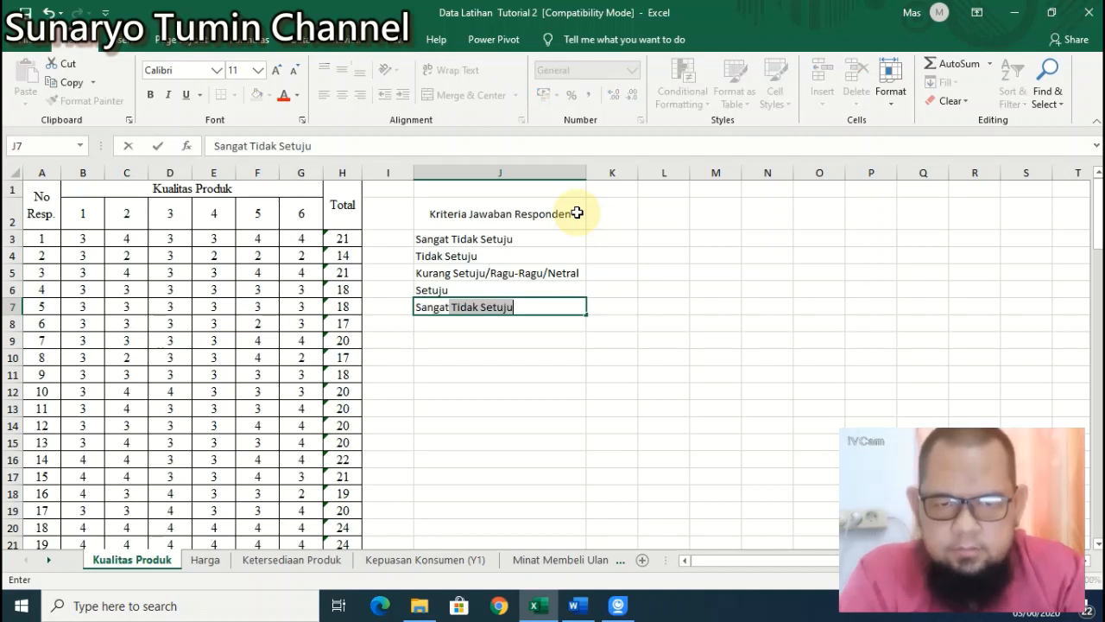
type(" Setuj")
key("BackSpace")
type("uj")
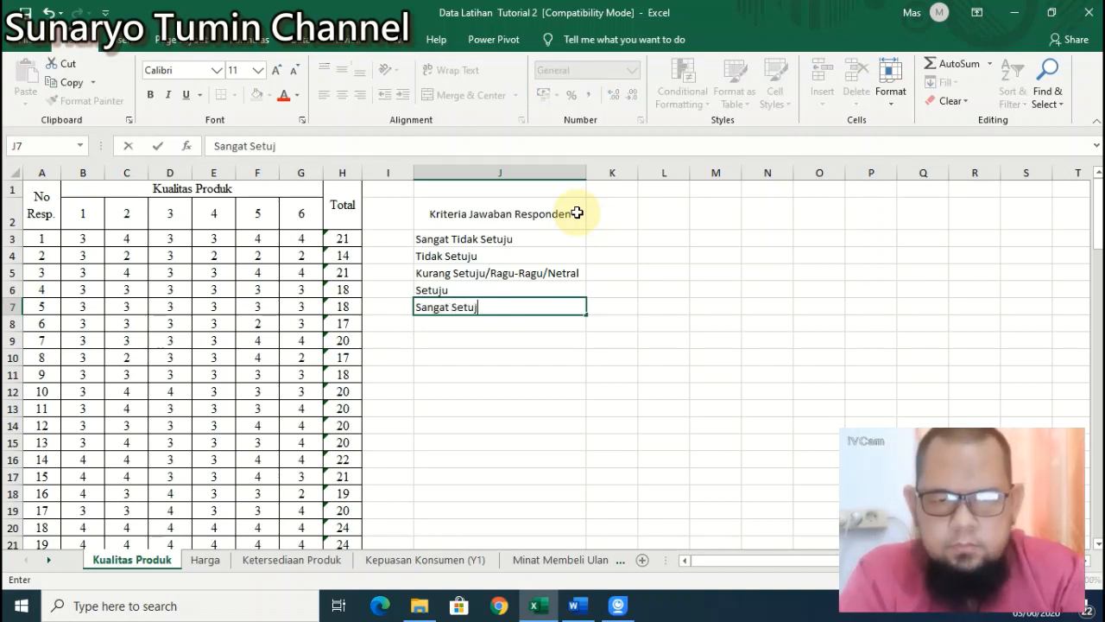
type("u")
key("Return")
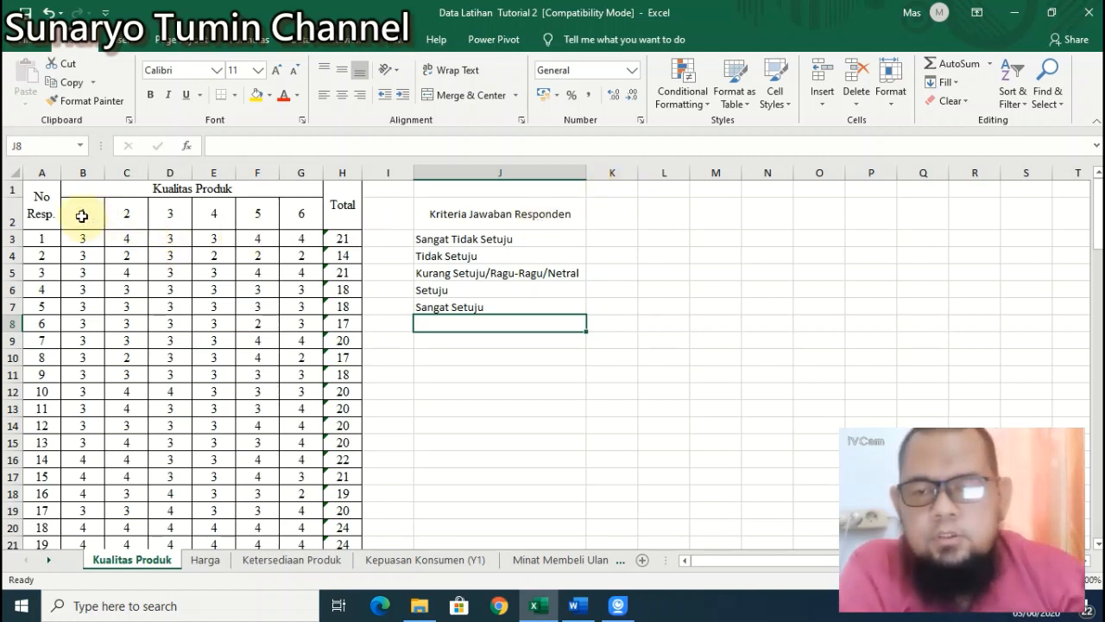
left_click(620, 187)
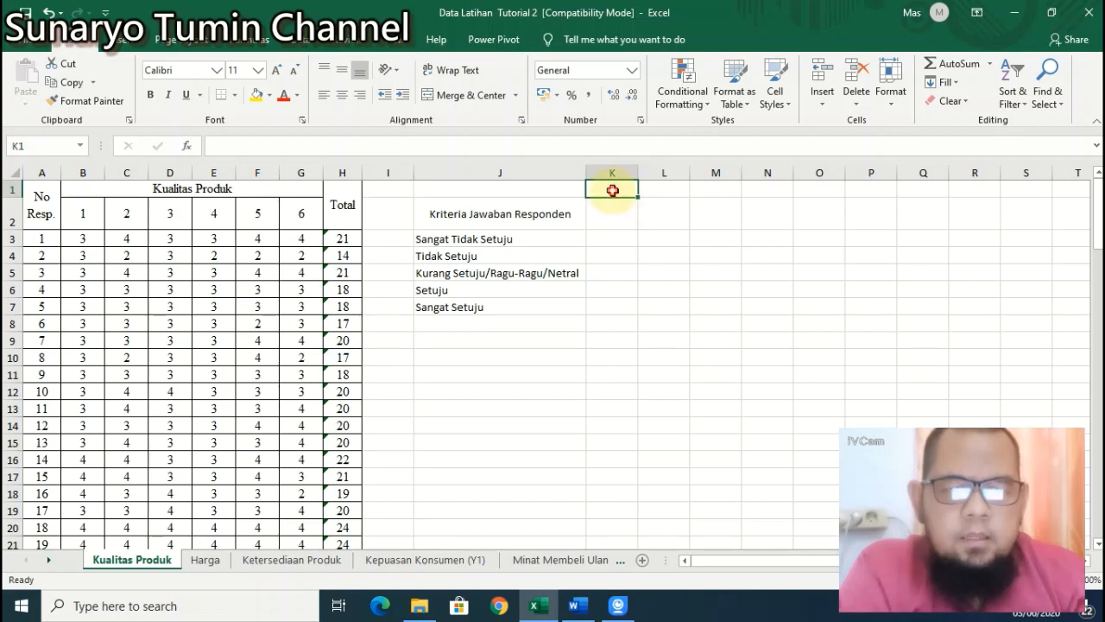
mouse_move(612, 187)
left_mouse_down()
mouse_move(656, 182)
mouse_move(622, 185)
left_mouse_up()
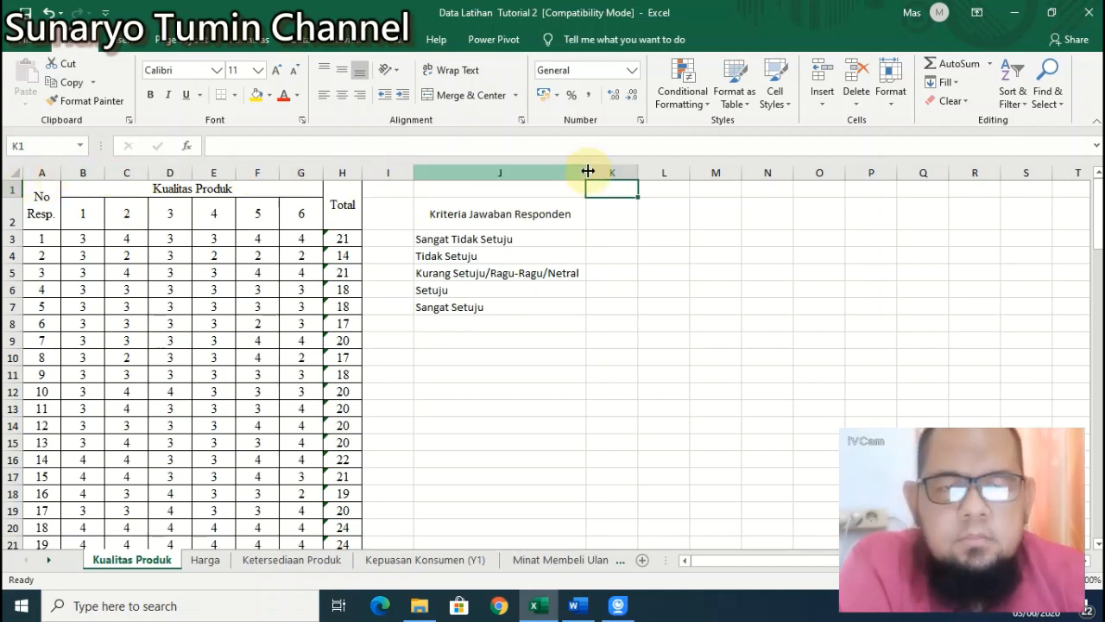
left_click(614, 172)
left_click_drag(654, 173, 696, 185)
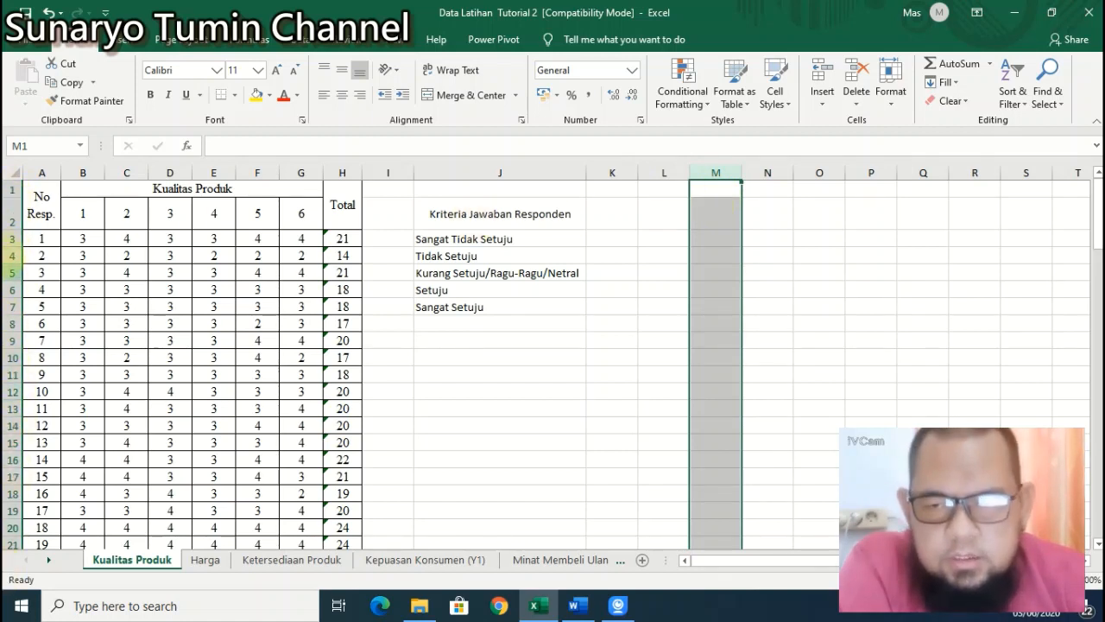
left_click(664, 216)
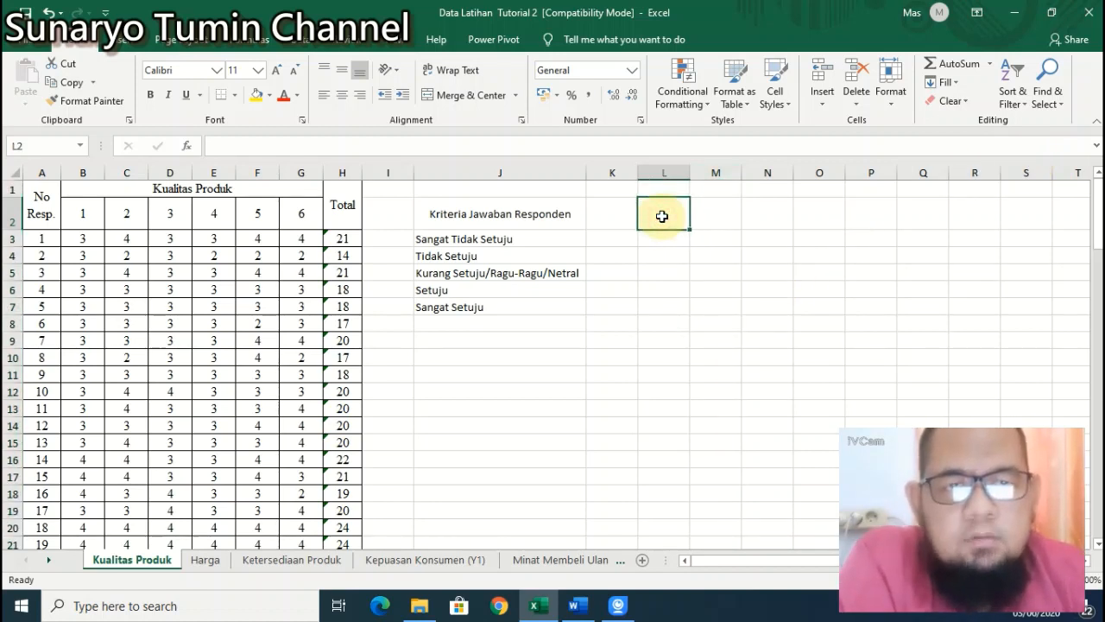
left_click(614, 190)
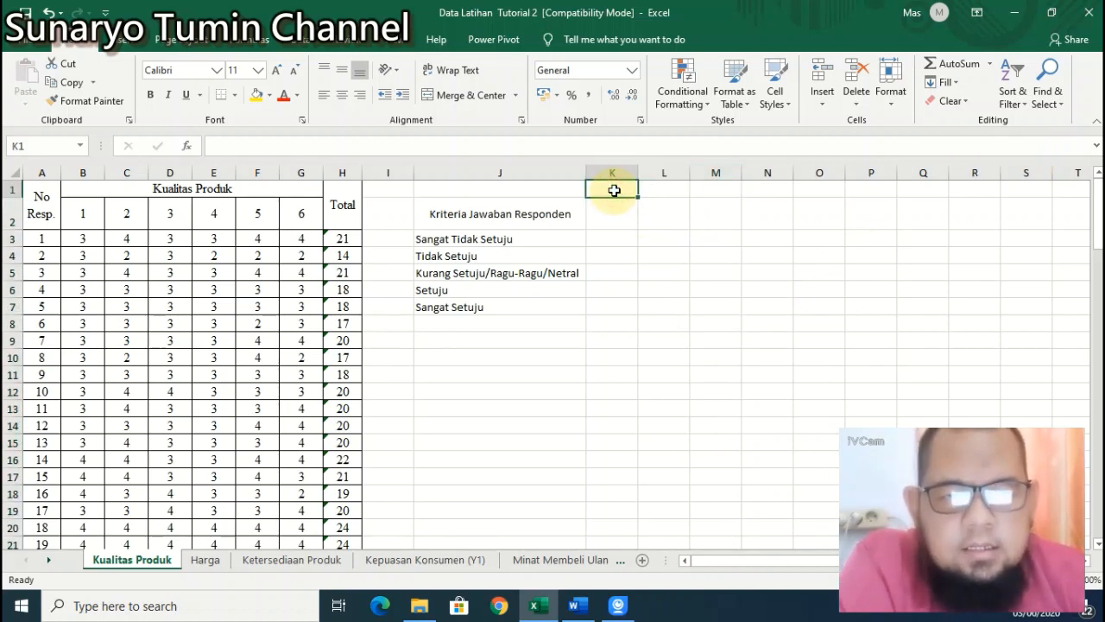
left_click(676, 188)
left_click(717, 188)
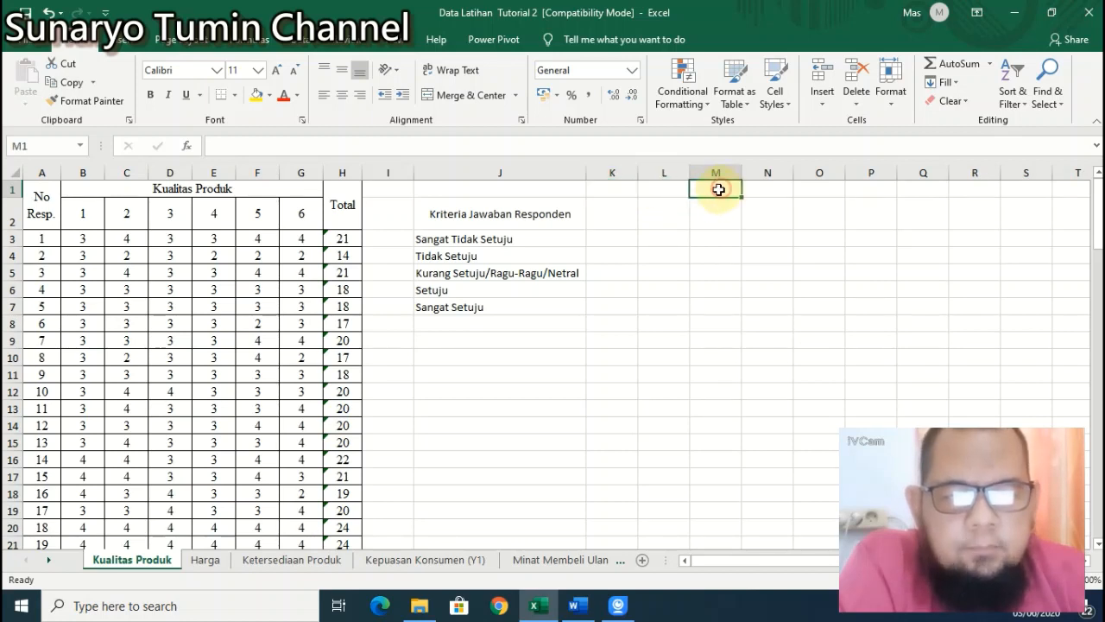
left_click(609, 188)
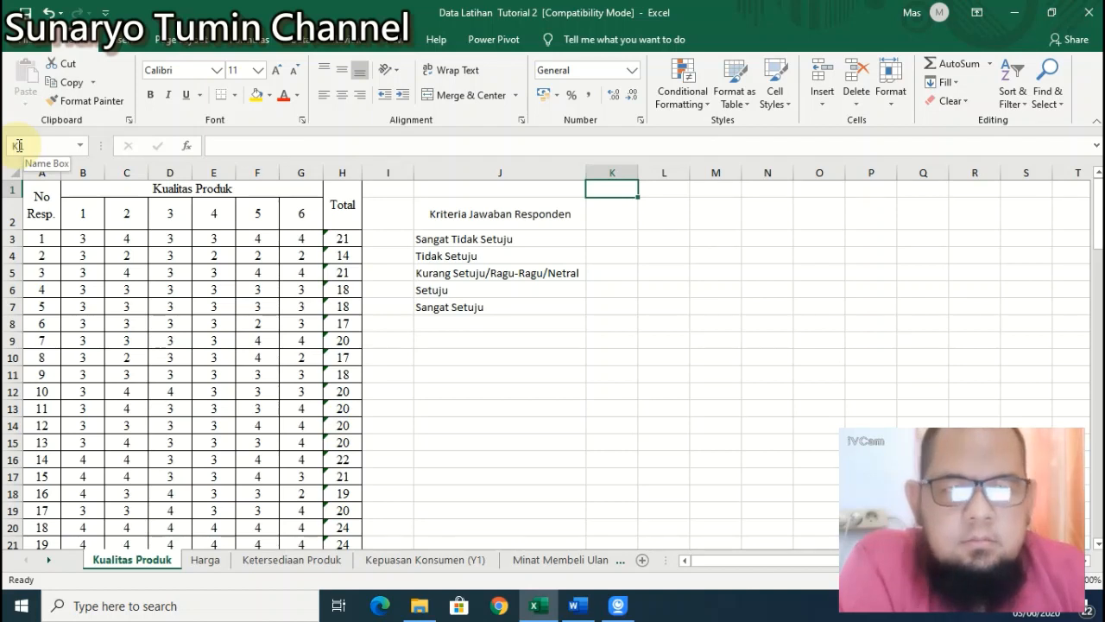
left_click(613, 207)
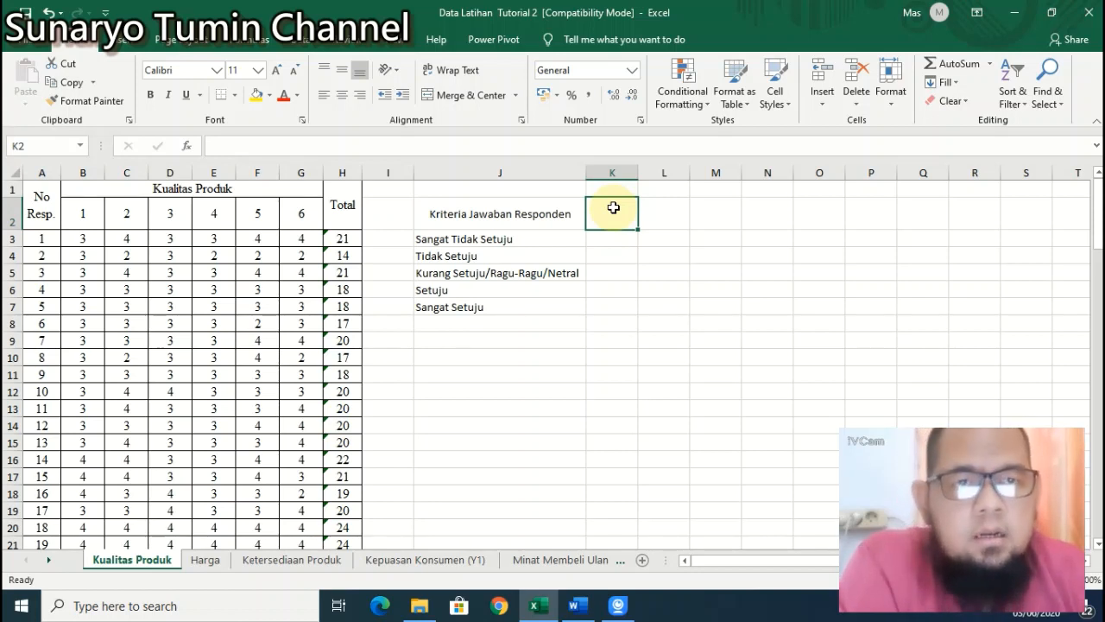
left_click_drag(614, 207, 938, 405)
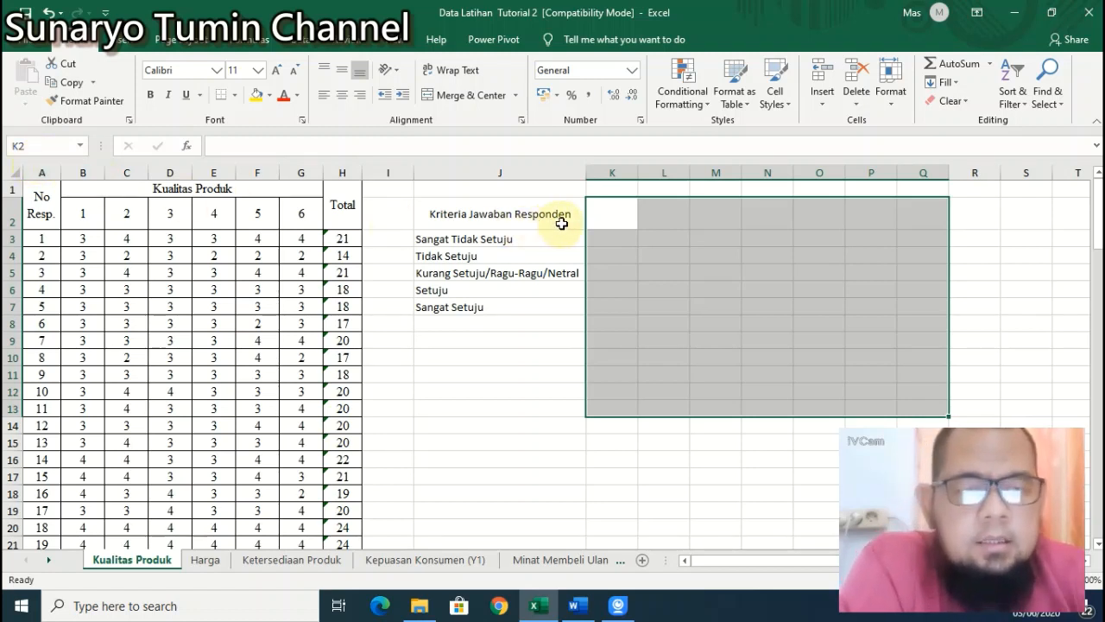
left_click(605, 221)
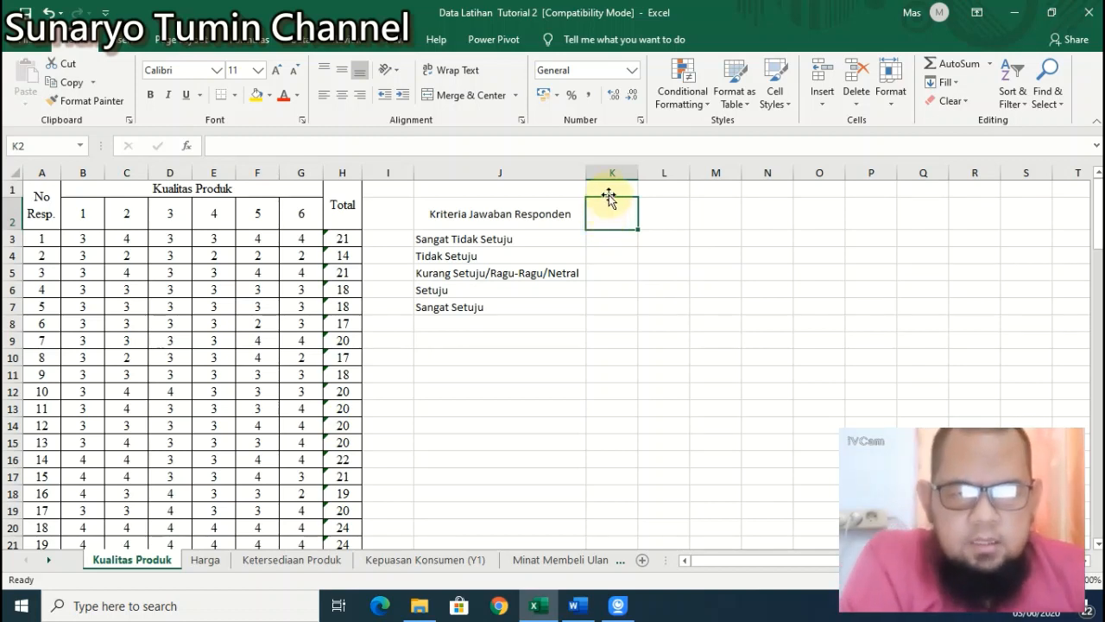
left_click(612, 190)
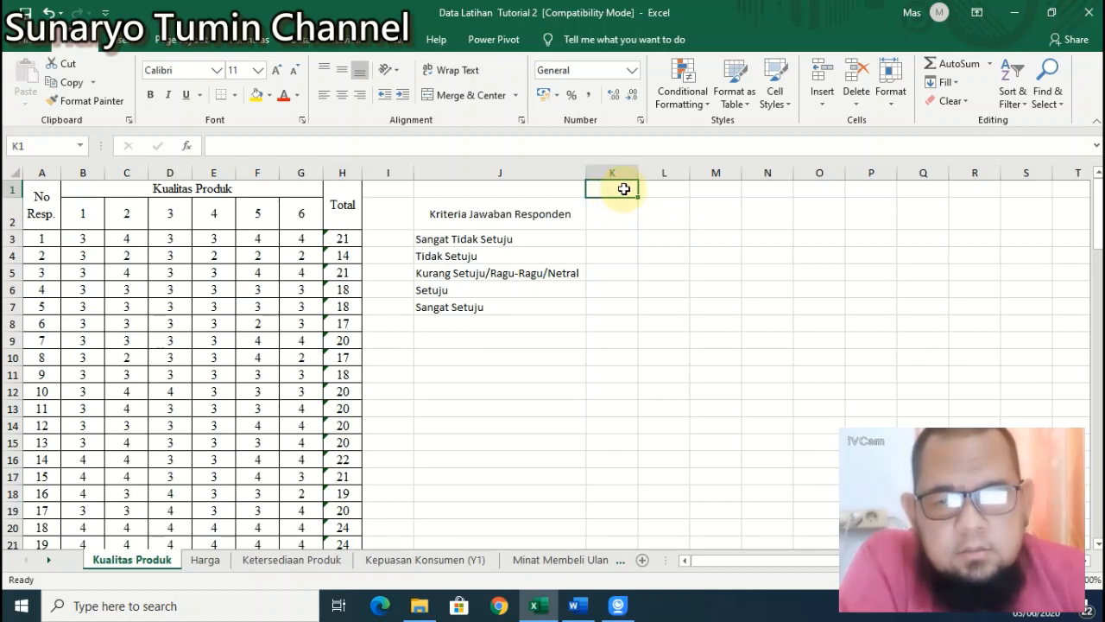
left_click_drag(624, 189, 669, 189)
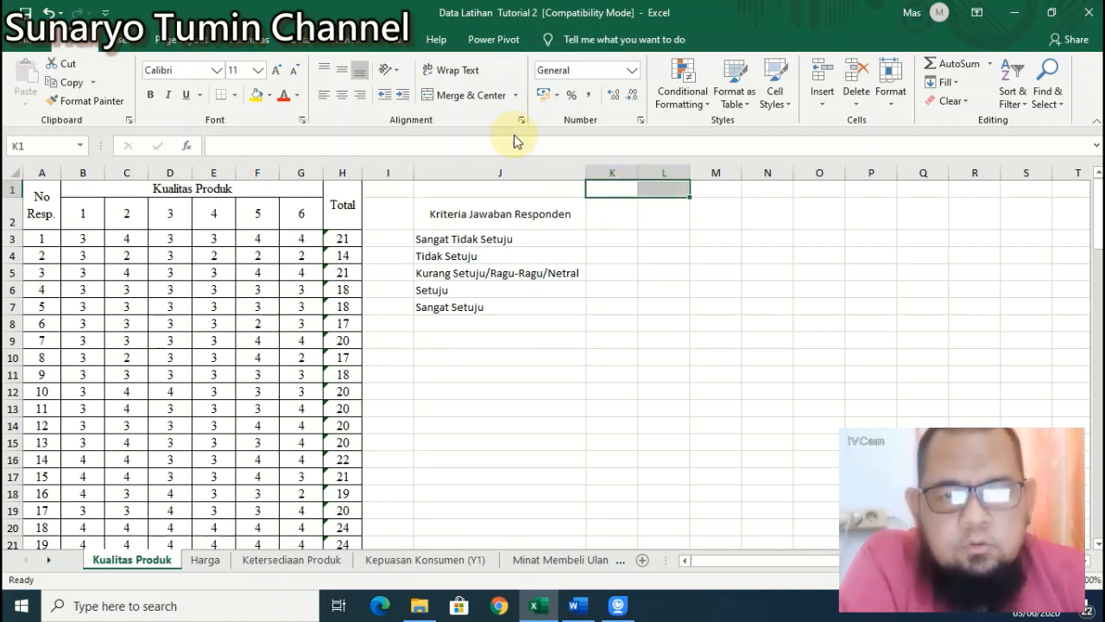
Step: Merge and centre K1:L1 with the header 'Kuesioner 1'
left_click(464, 97)
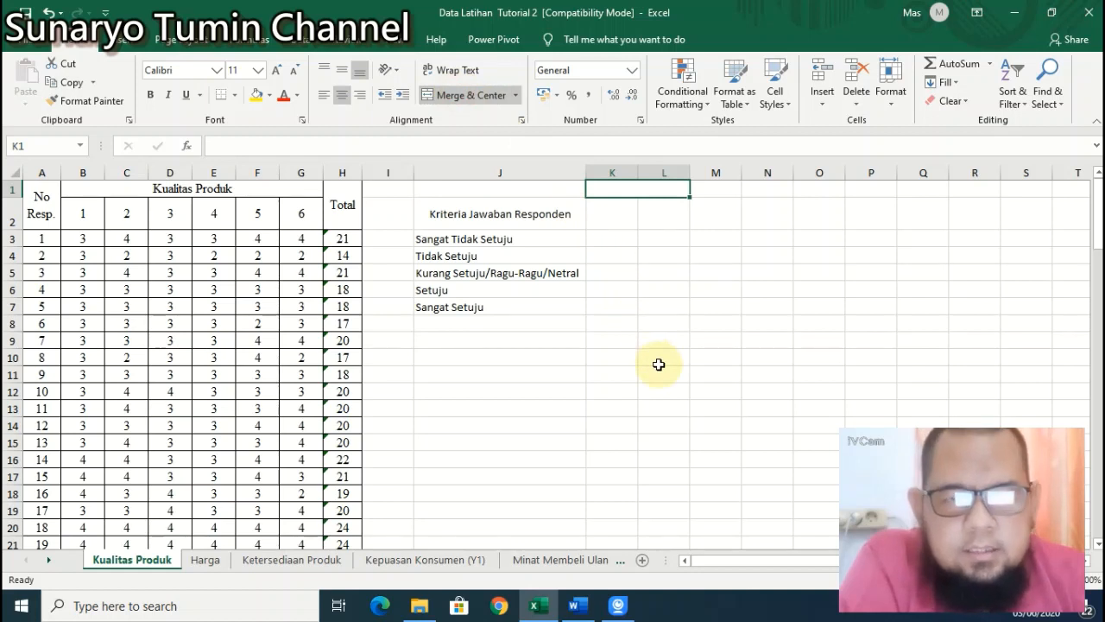
type("Kuesioner 1")
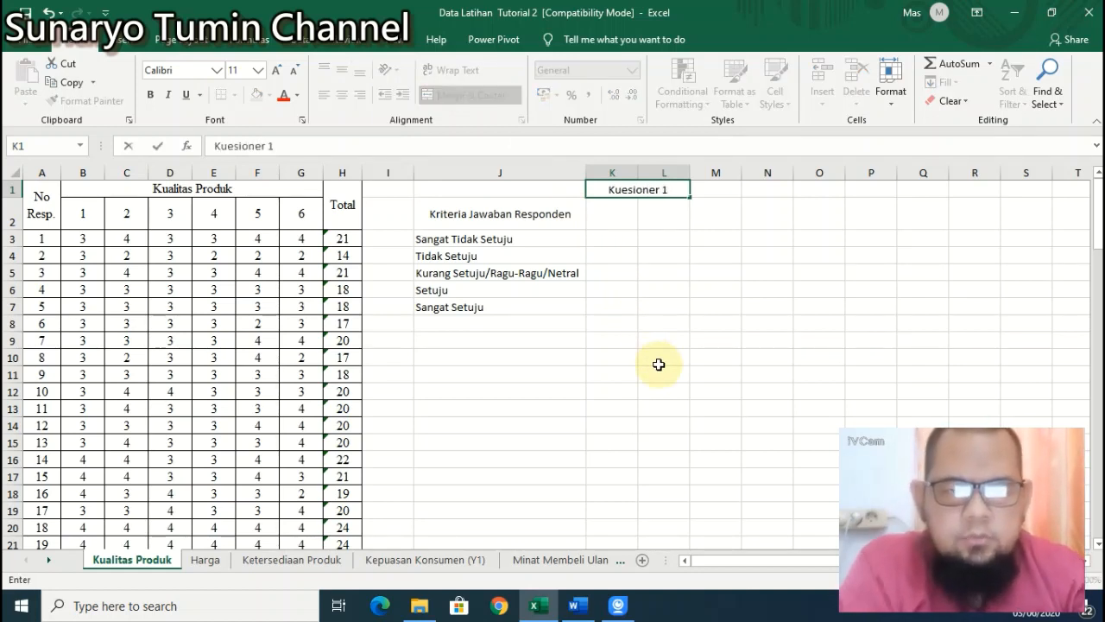
key("Return")
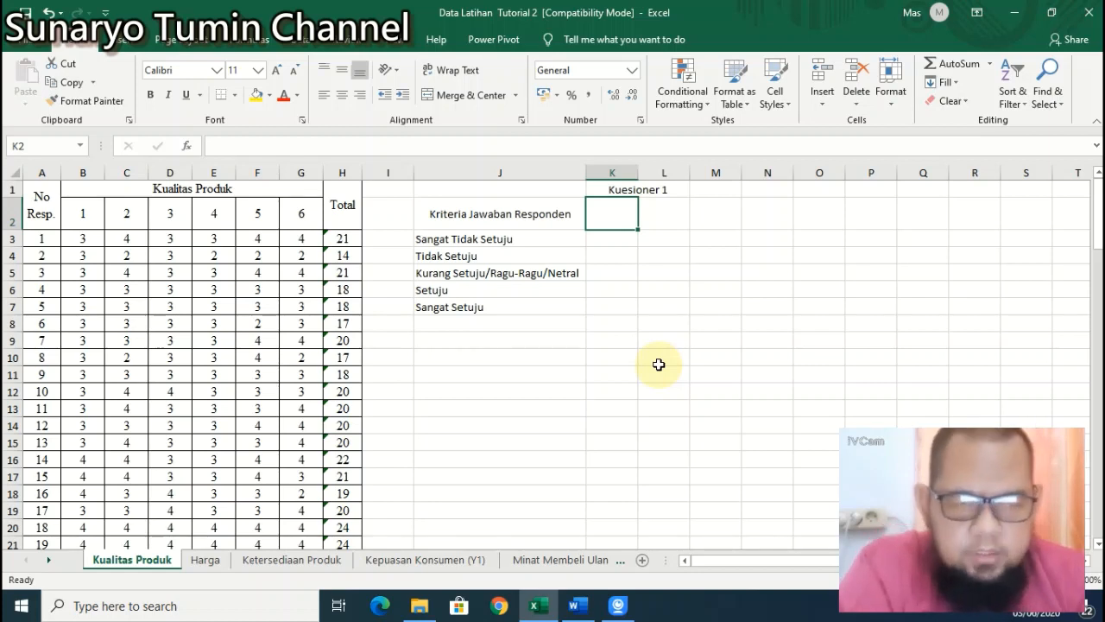
key("Up")
key("Down")
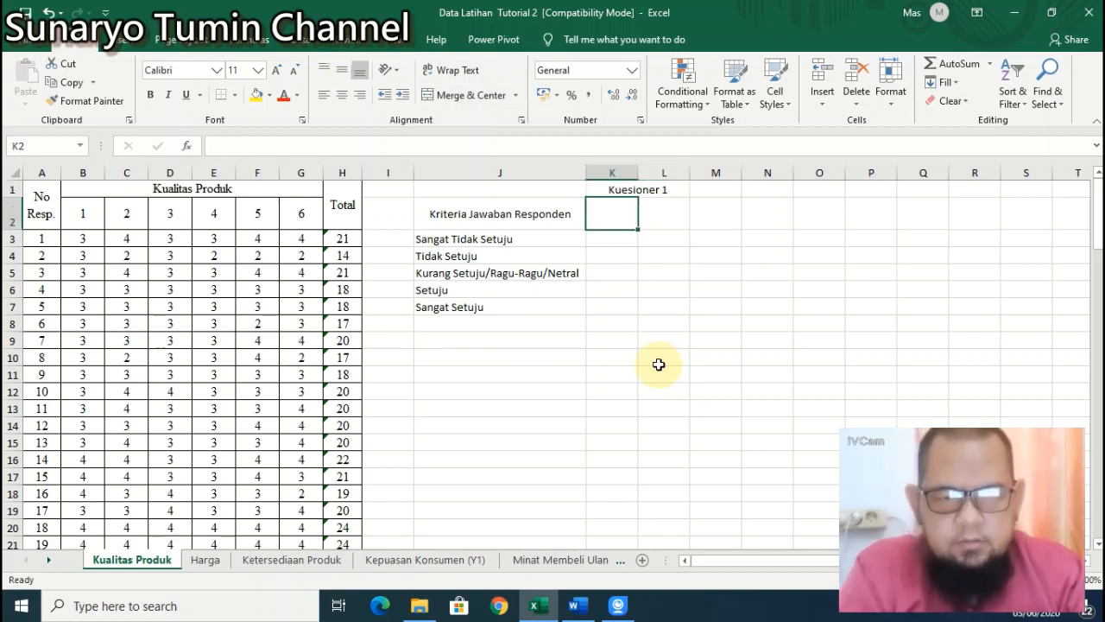
Step: Label K2 as 'f' and L2 as '%'
type("f")
key("Return")
key("Up")
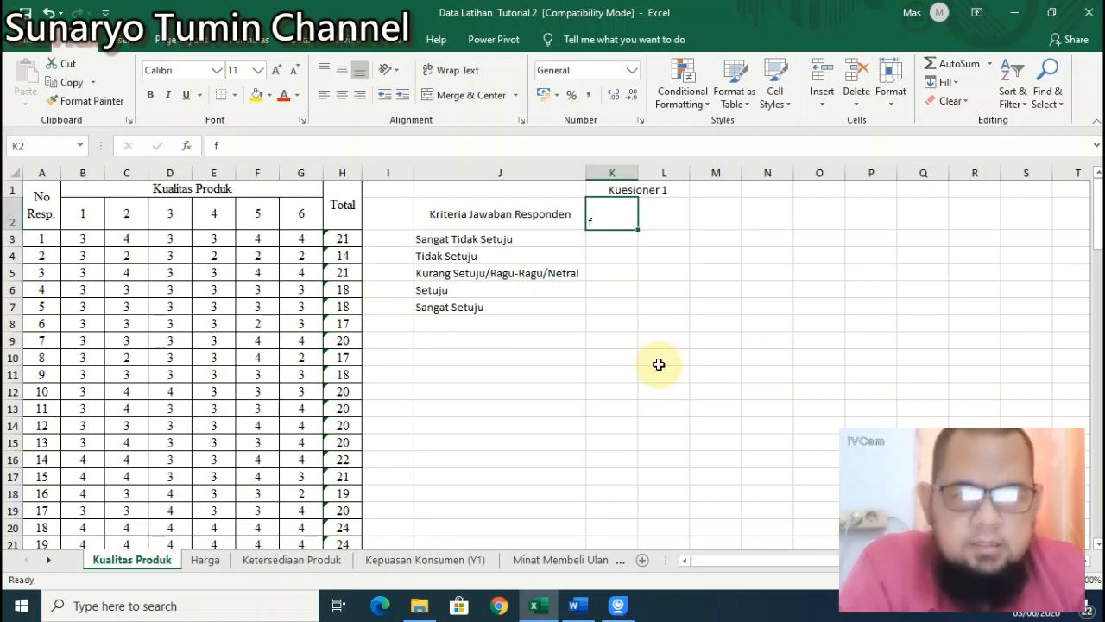
left_click(662, 214)
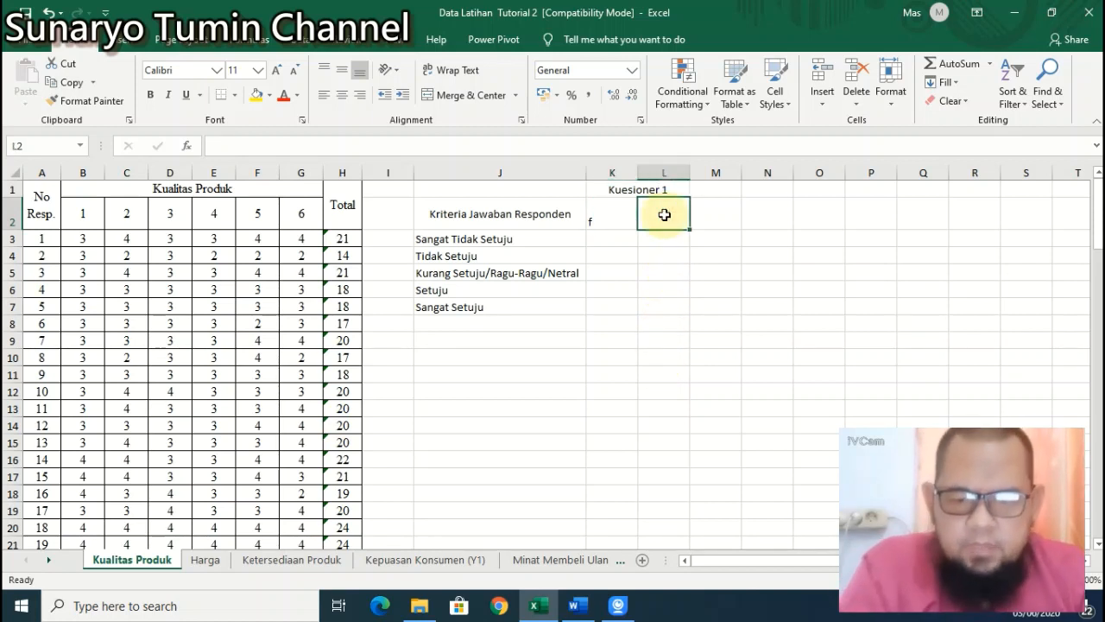
type("%")
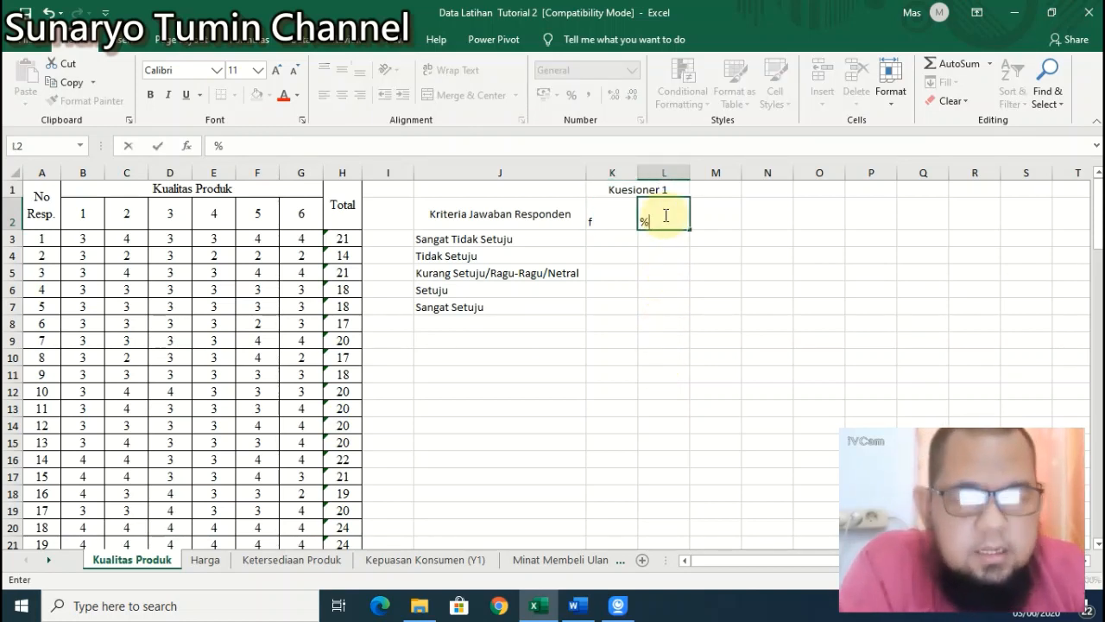
key("Return")
key("Up")
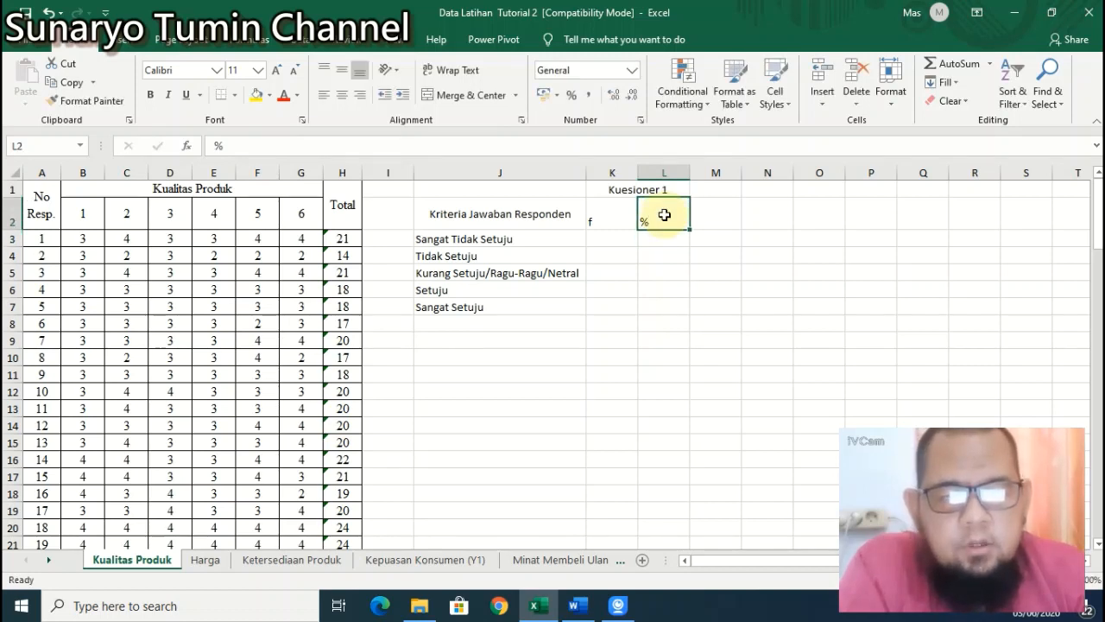
key("Left")
Step: Centre the f and % labels horizontally and vertically
left_click(664, 214, "shift")
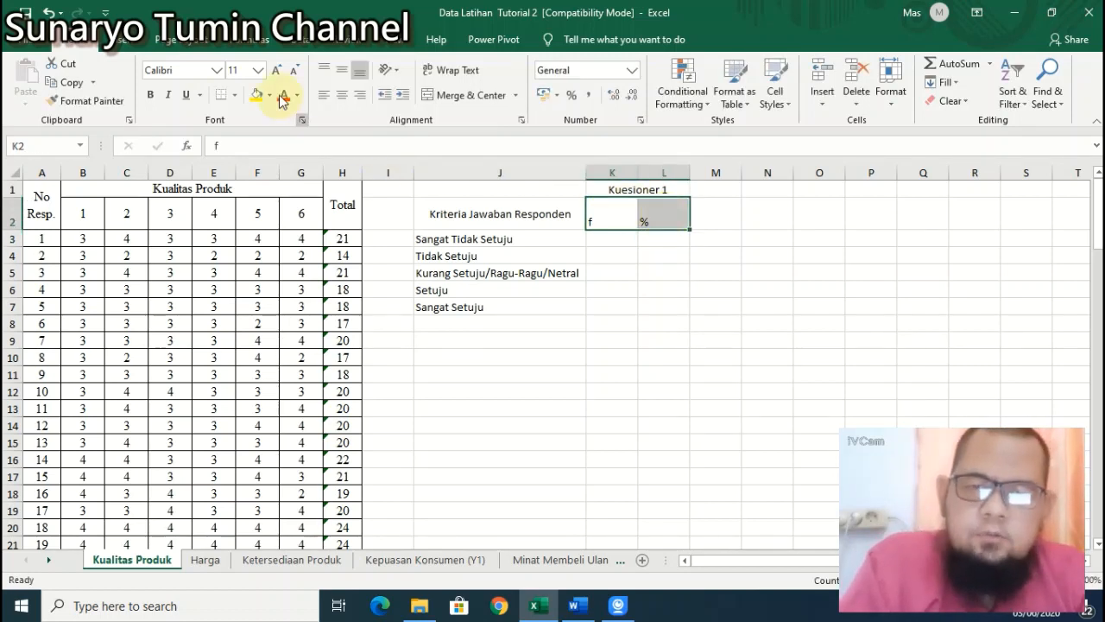
left_click(340, 95)
left_click(342, 70)
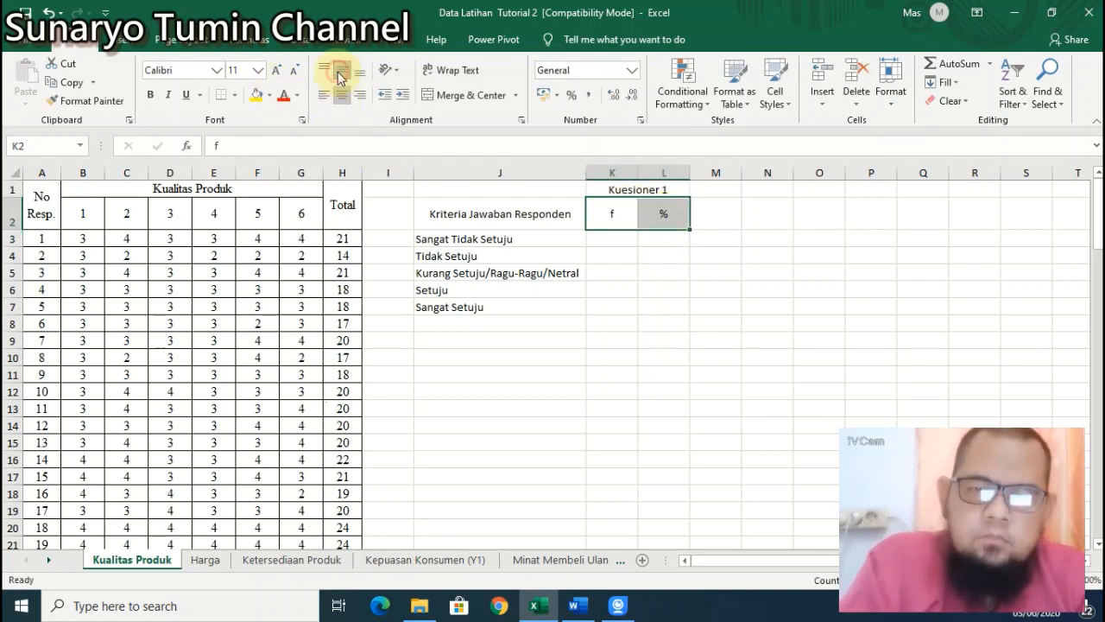
left_click(622, 242)
left_click(654, 216)
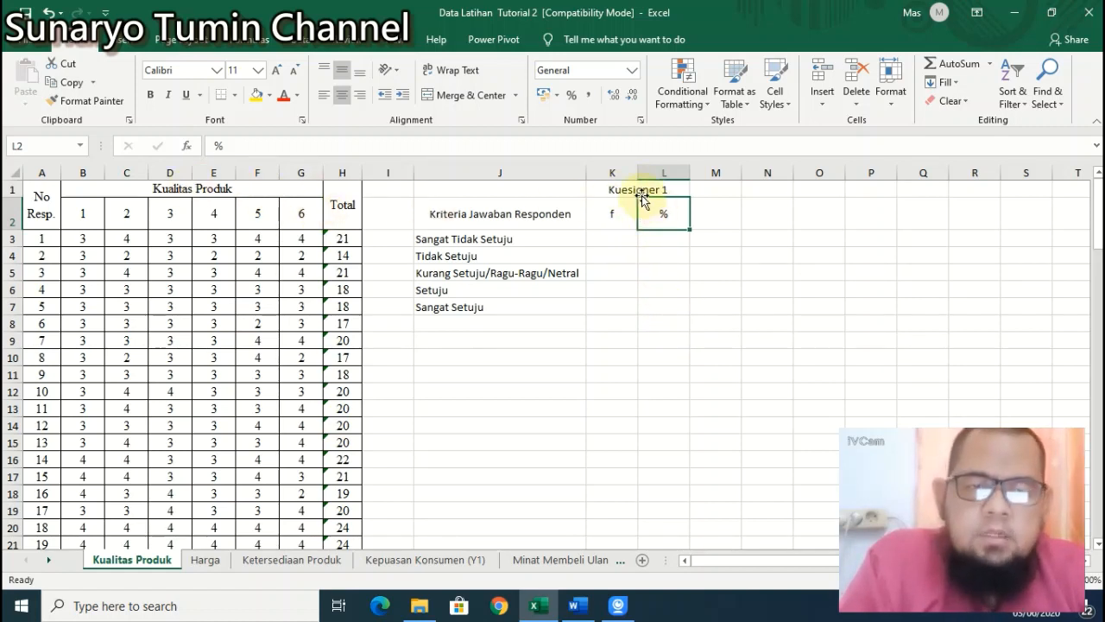
Step: Copy the K1:L2 header block and paste it into M1, O1, Q1, S1 and U1
left_click_drag(643, 188, 644, 204)
key("ctrl+c")
key("Right")
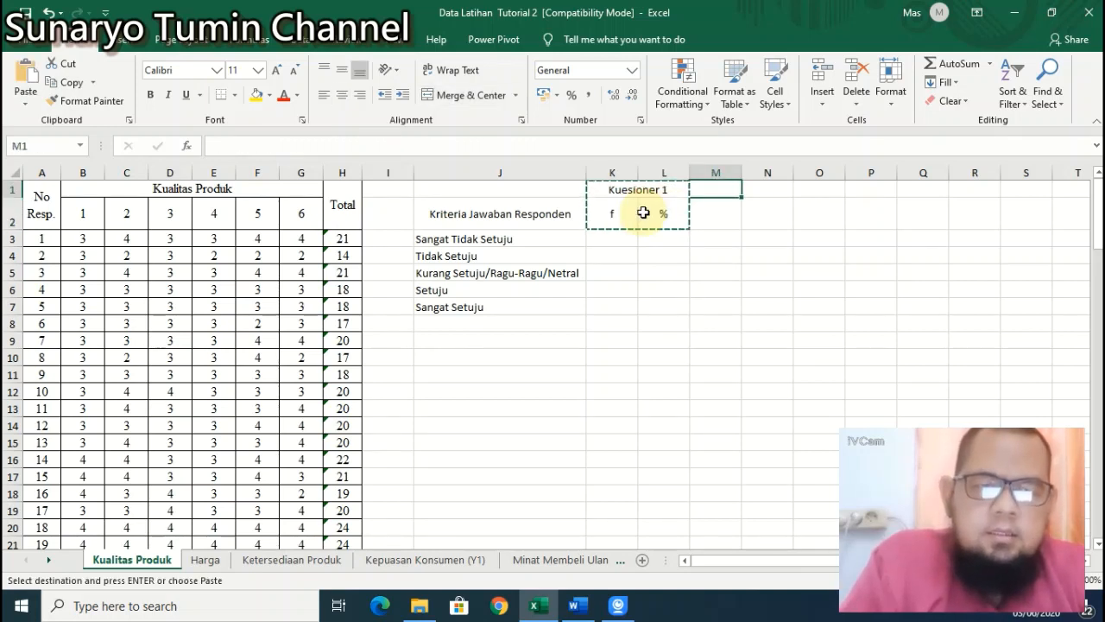
key("ctrl+v")
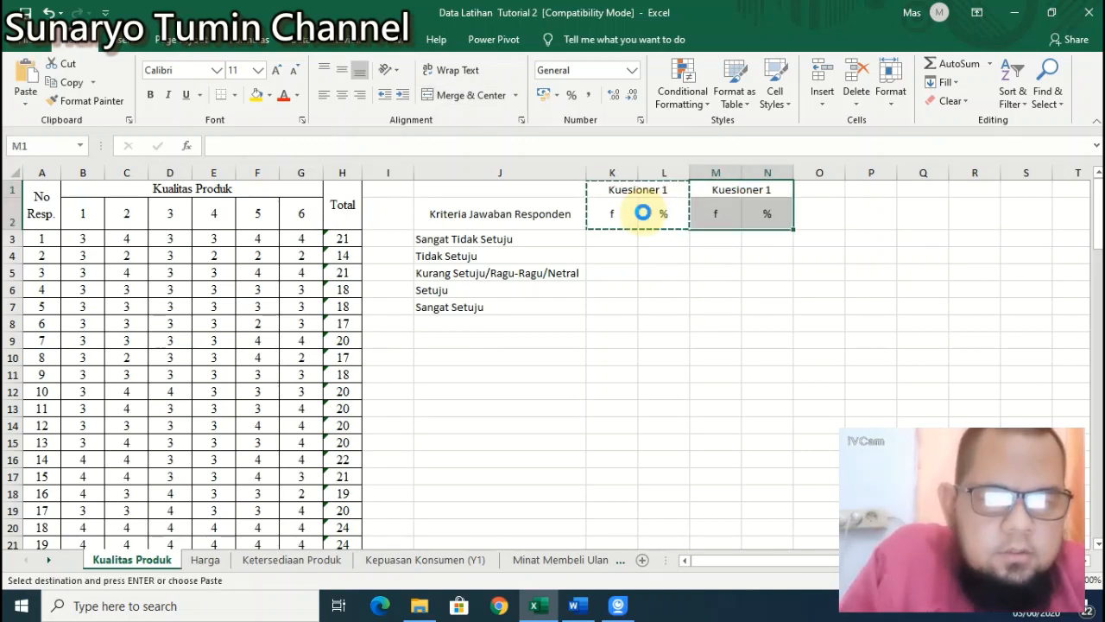
key("Right")
key("Right")
key("ctrl+v")
key("Right")
key("Right")
key("ctrl+v")
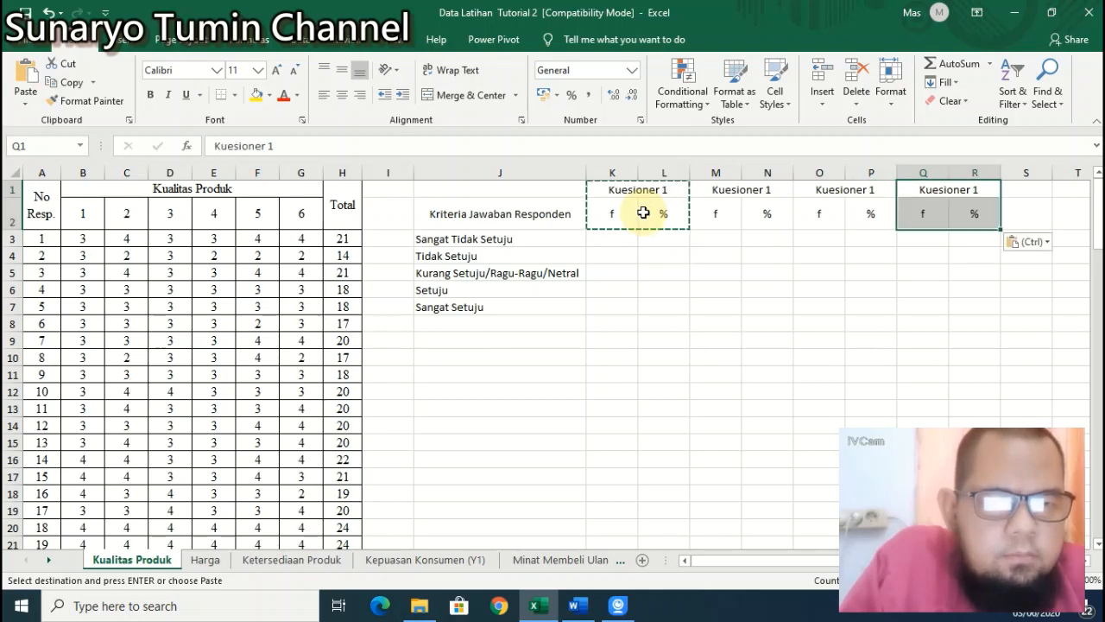
key("Right")
key("Right")
key("ctrl+v")
key("Right")
key("ctrl+v")
key("Left")
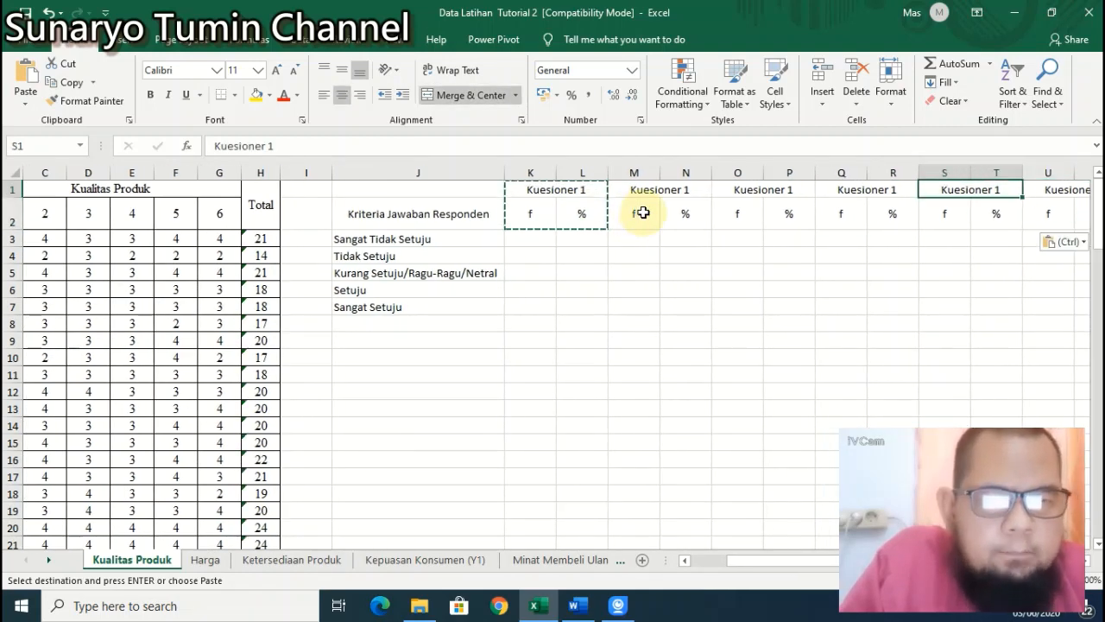
key("Left")
key("Left")
key("Left")
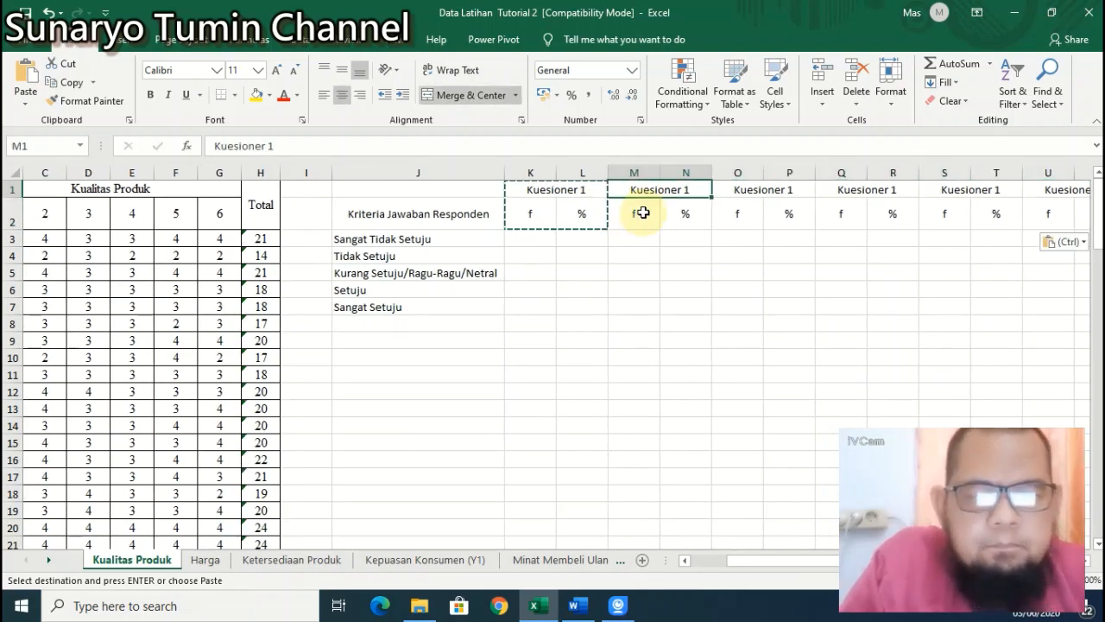
Step: Renumber the copied headers in M1 and O1 to Kuesioner 2 and Kuesioner 3
key("Escape")
left_click(309, 149)
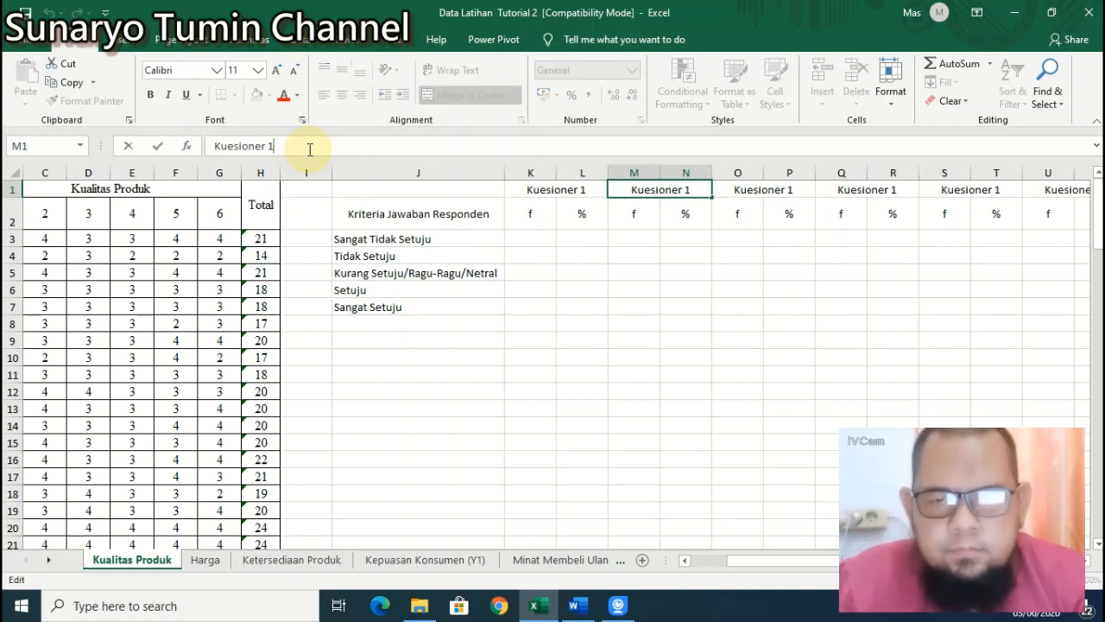
key("BackSpace")
type("2")
key("Tab")
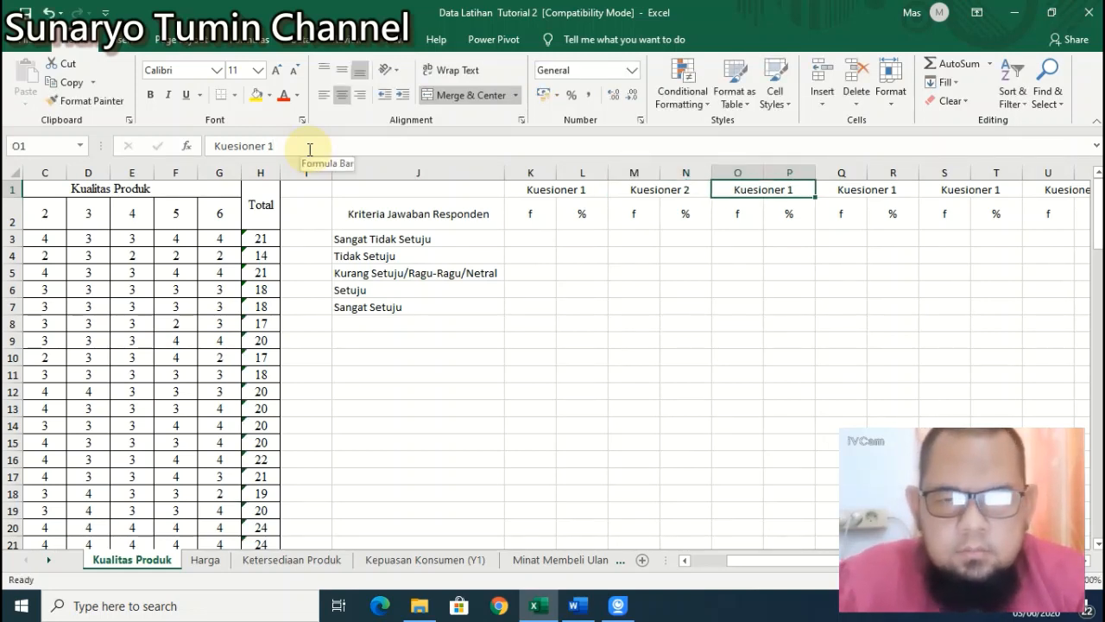
left_click(310, 149)
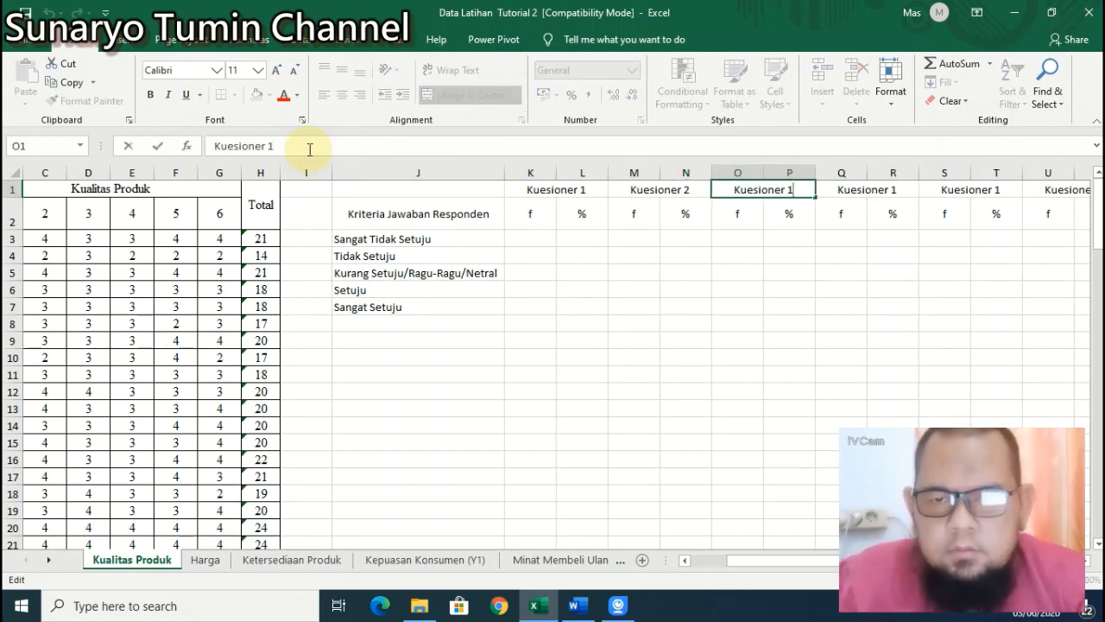
key("BackSpace")
type("3")
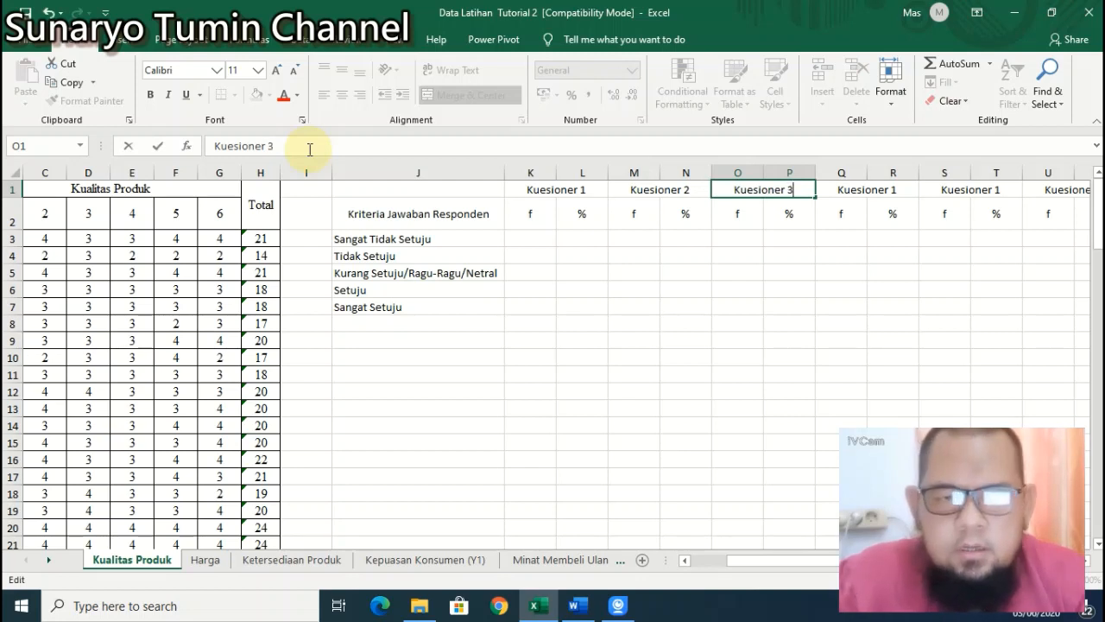
key("Tab")
Step: Renumber the Q1, S1 and U1 headers to Kuesioner 4, 5 and 6
left_click(309, 148)
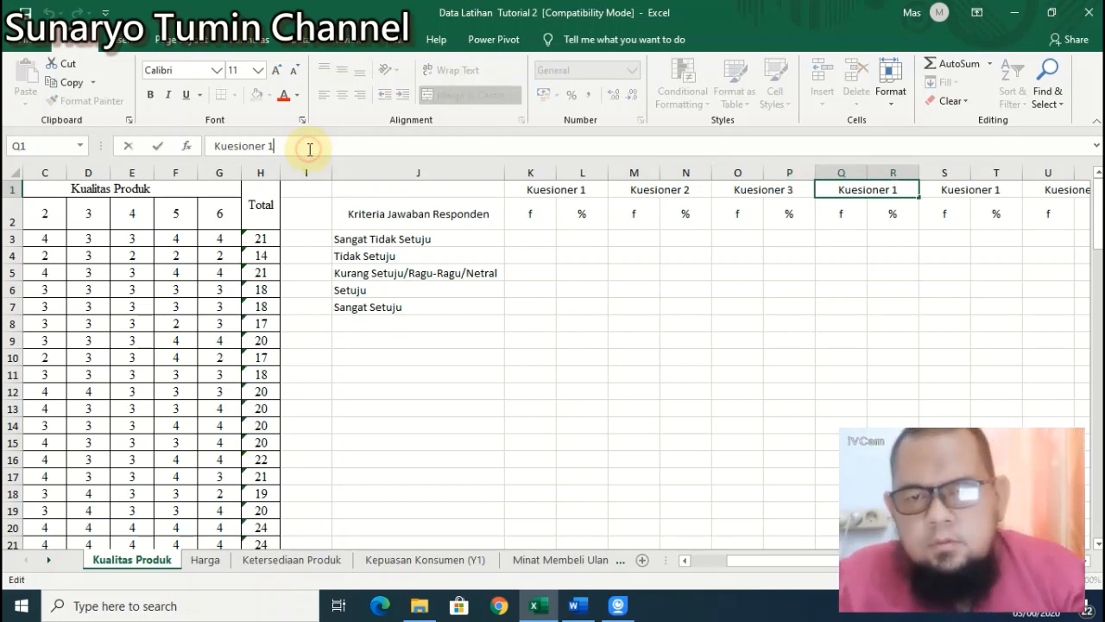
key("BackSpace")
type("4")
key("Tab")
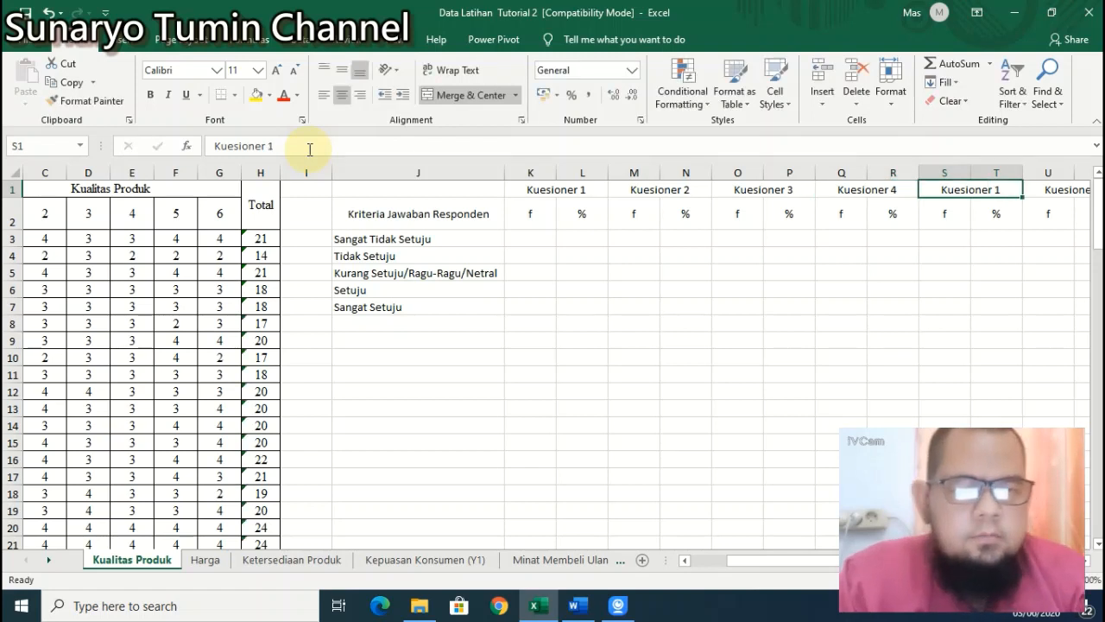
left_click(309, 149)
key("BackSpace")
type("5")
key("Tab")
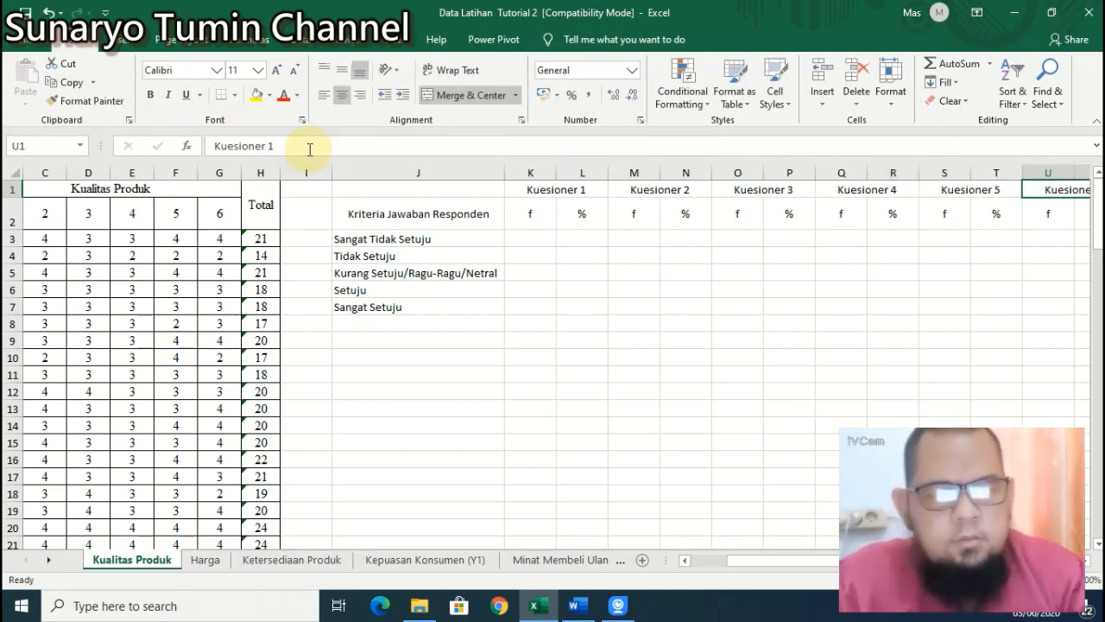
left_click(309, 149)
key("BackSpace")
type("6")
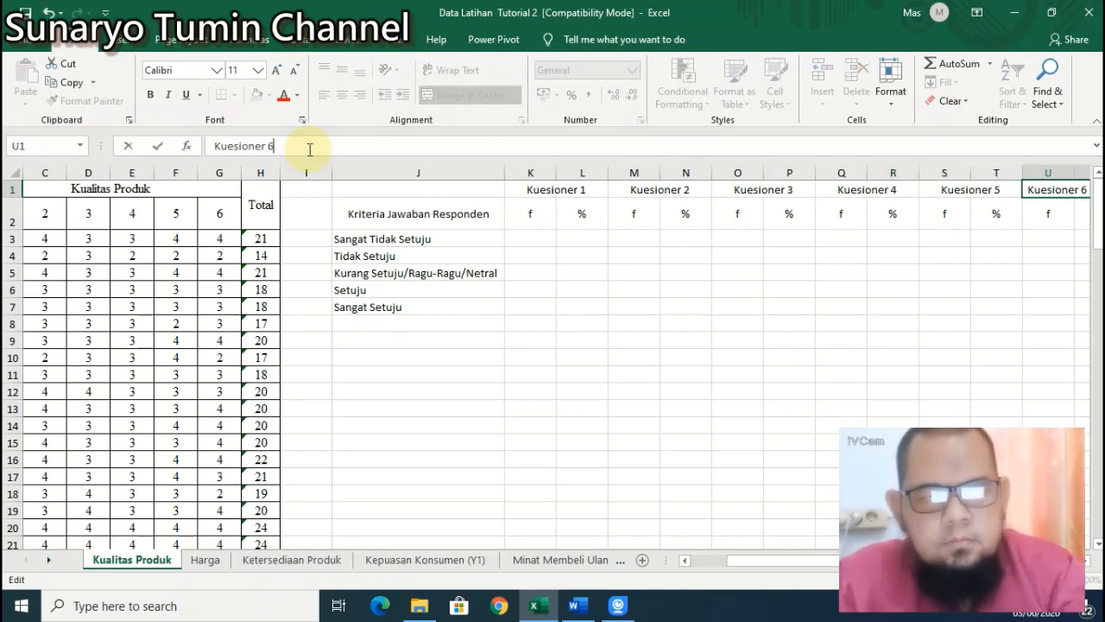
key("Return")
key("Down")
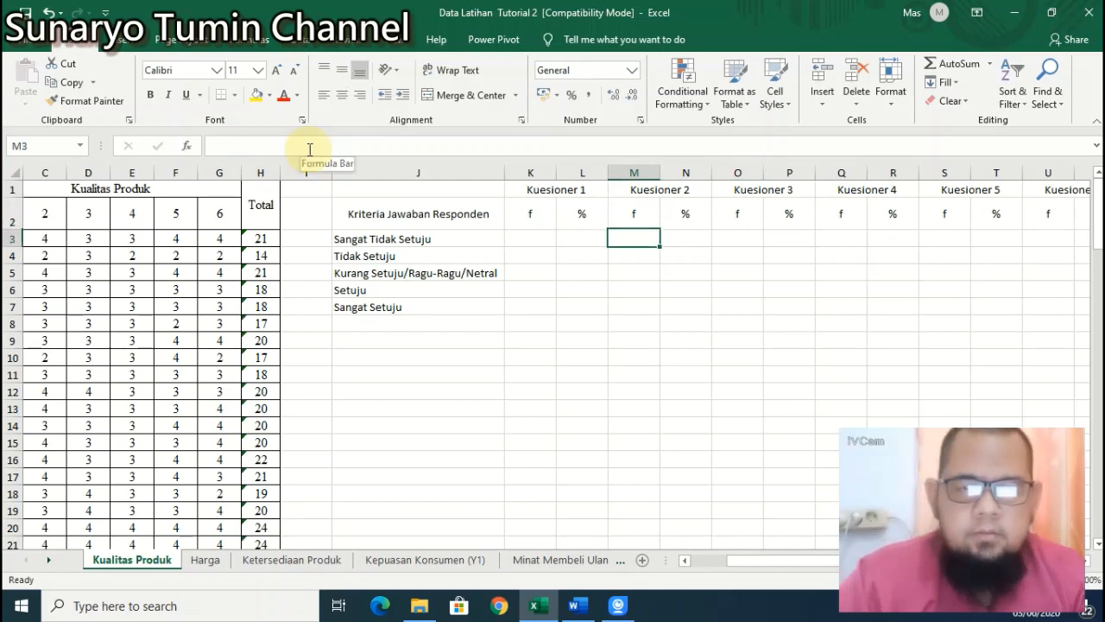
key("Left")
key("Left")
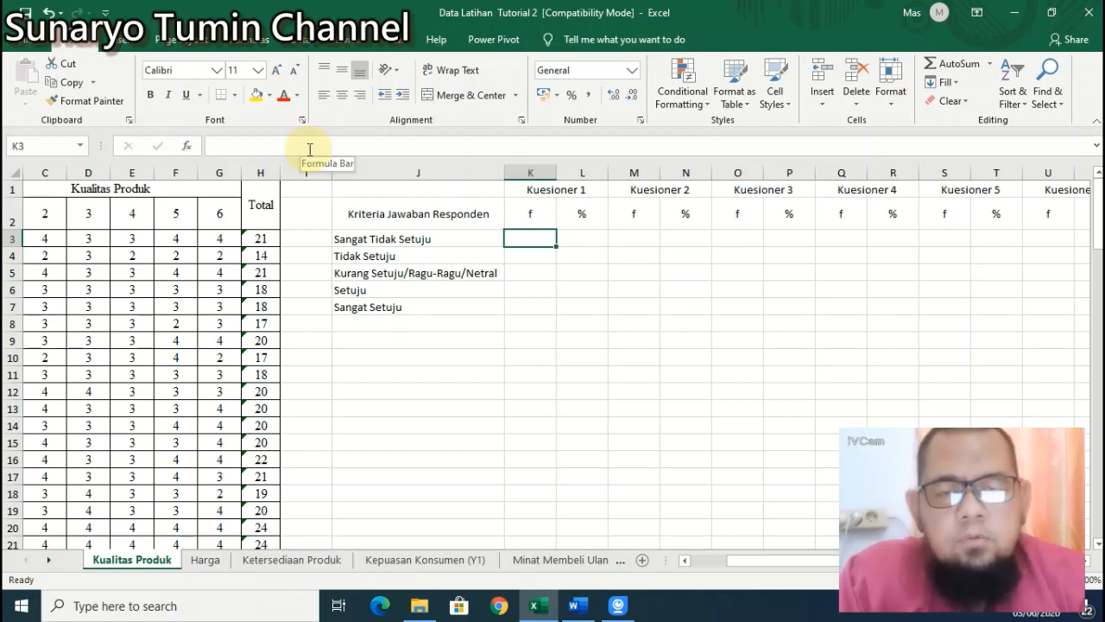
key("Left")
key("Left")
key("Left")
key("Left")
key("Left")
key("Left")
key("Left")
key("Left")
key("Left")
key("Left")
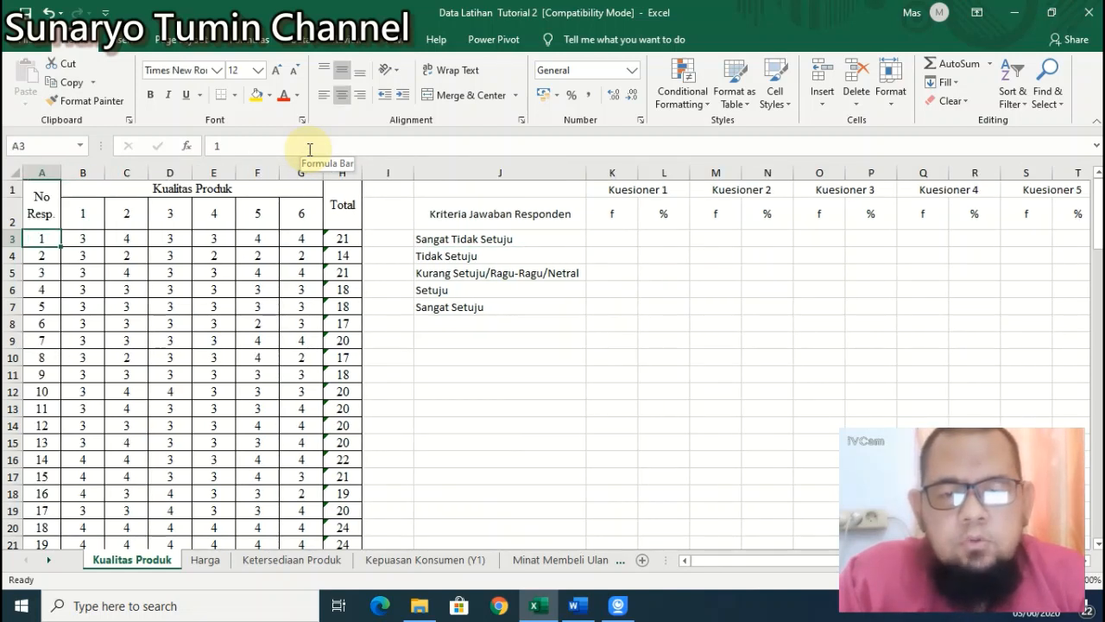
key("Right")
key("Right")
key("Right")
key("Right")
key("Right")
key("Right")
key("Right")
key("Right")
key("Right")
key("Right")
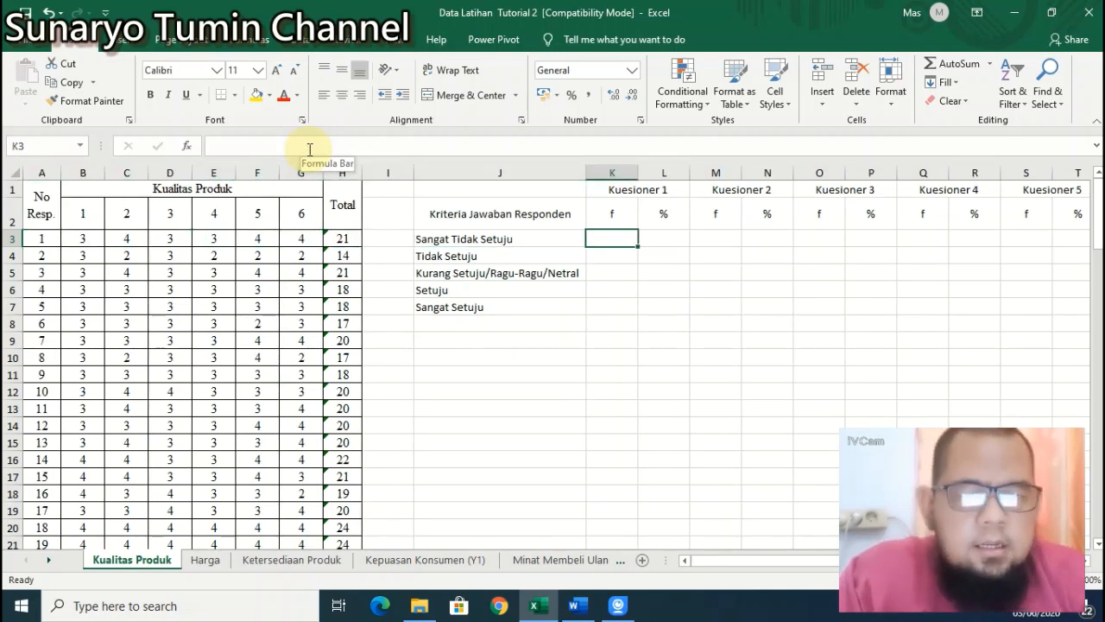
key("Right")
key("Left")
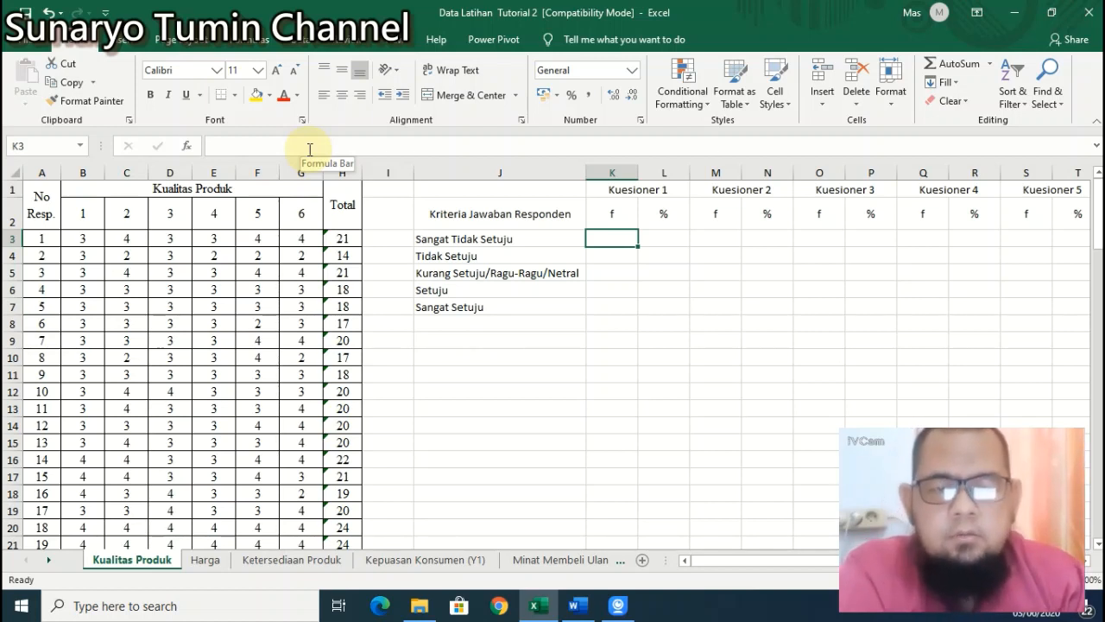
Step: Begin a COUNTIF formula in K3 with its range starting at item 1's cell B3
type("=")
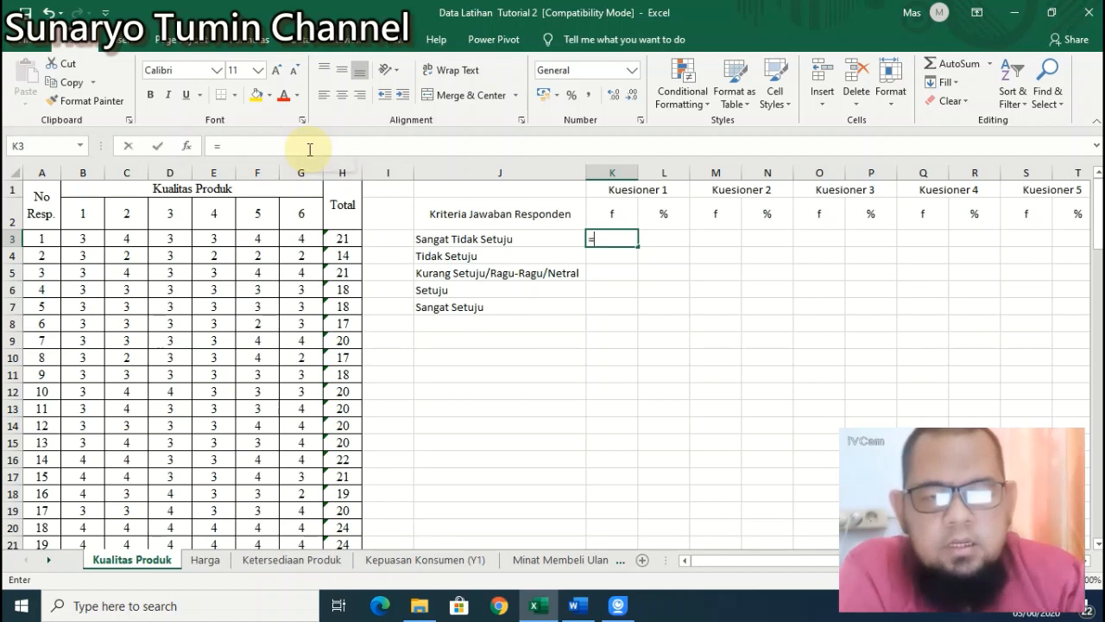
type("coun")
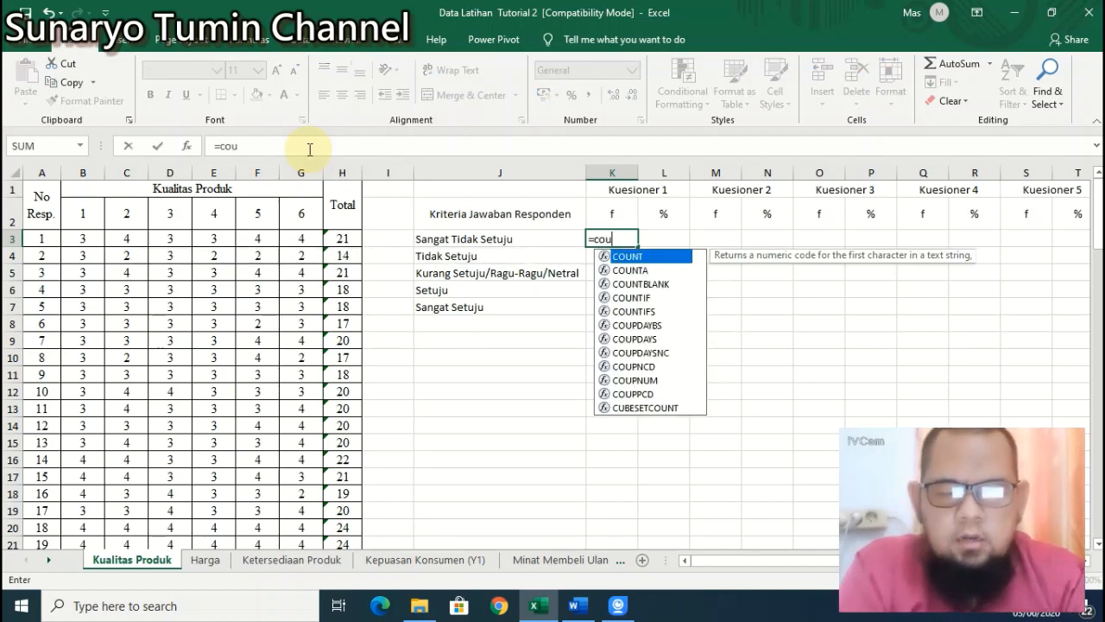
double_click(633, 299)
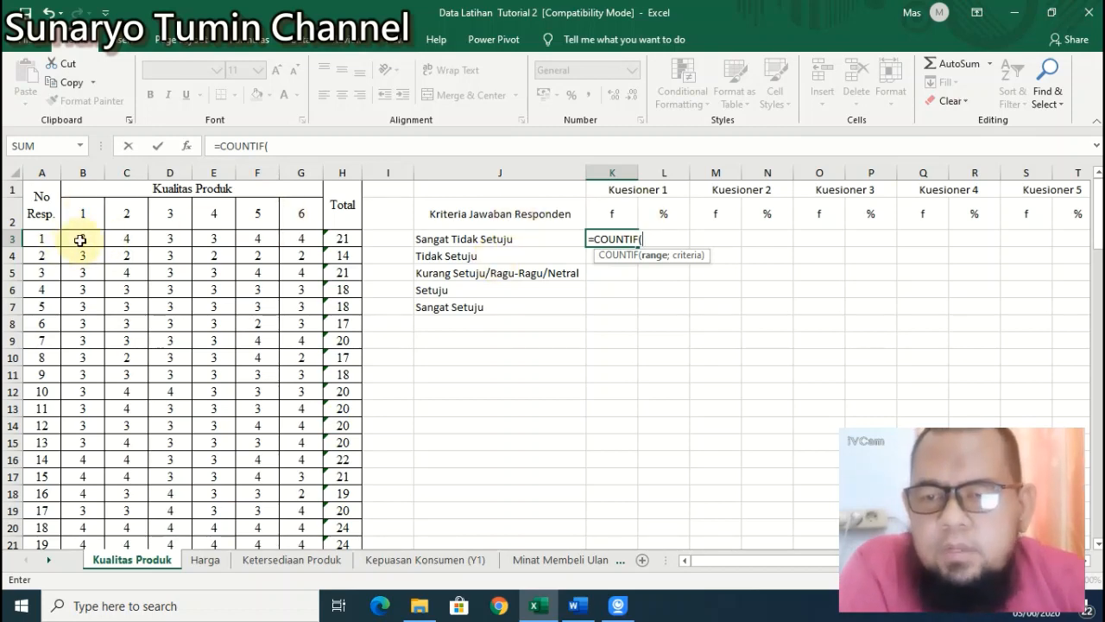
scroll(89, 311, "down", 20)
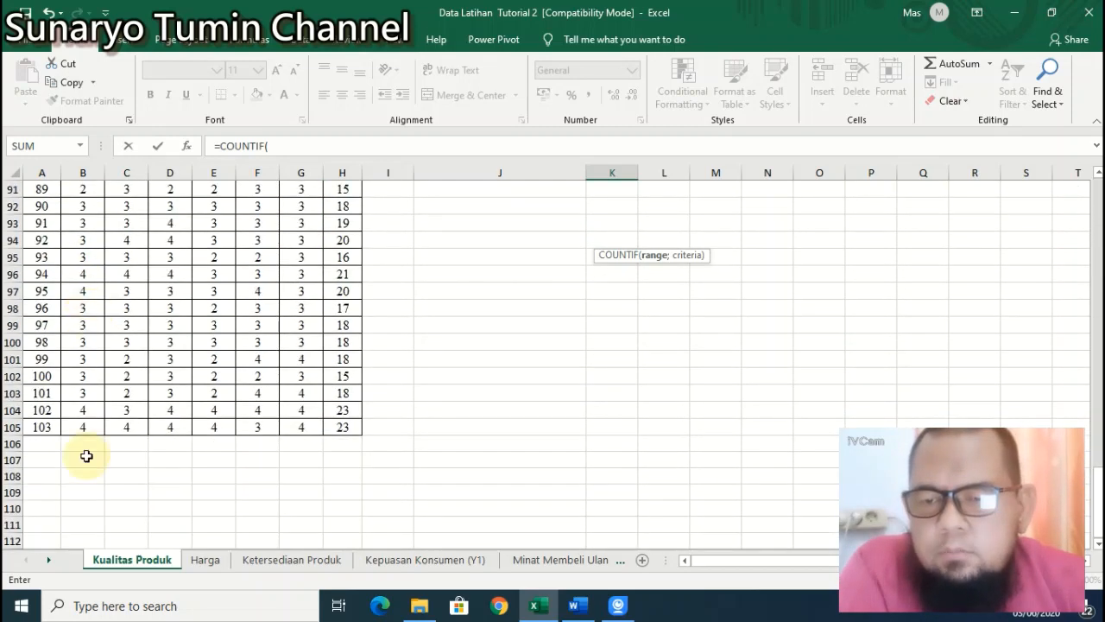
scroll(99, 380, "up", 20)
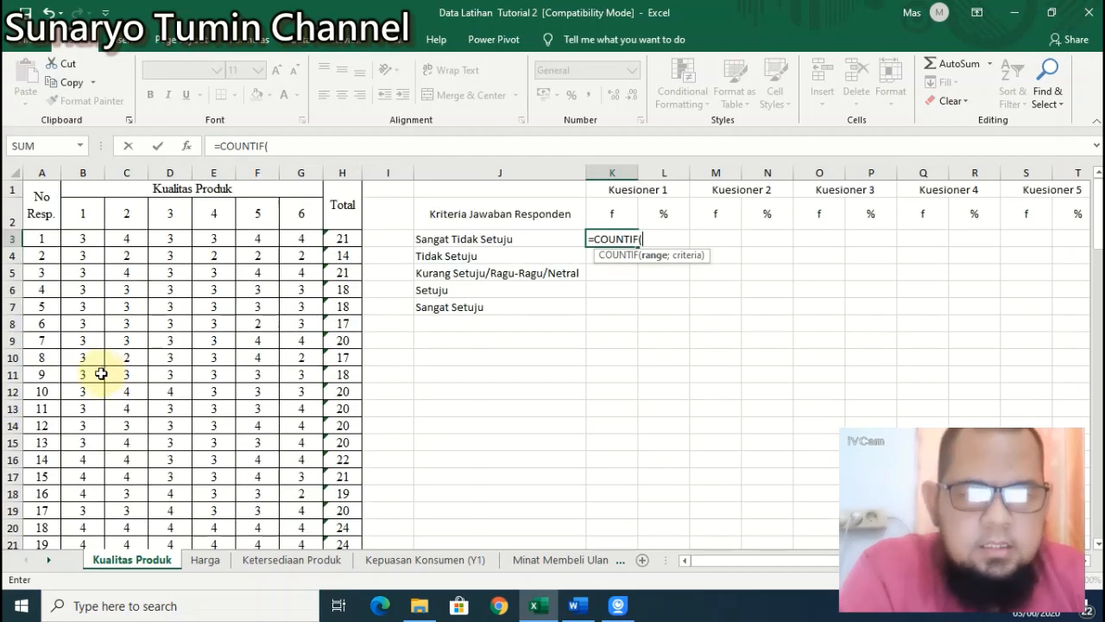
left_click(82, 237)
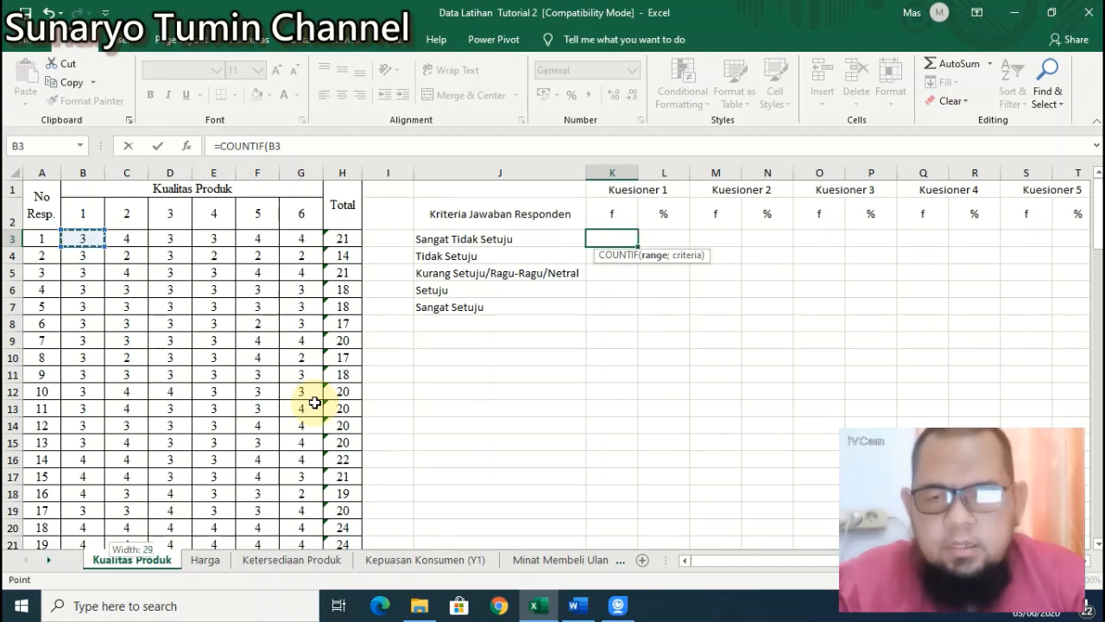
Step: Complete K3 as =COUNTIF(B3:B105;1), which returns a Sangat Tidak Setuju count of 0
key("ctrl+shift+Down")
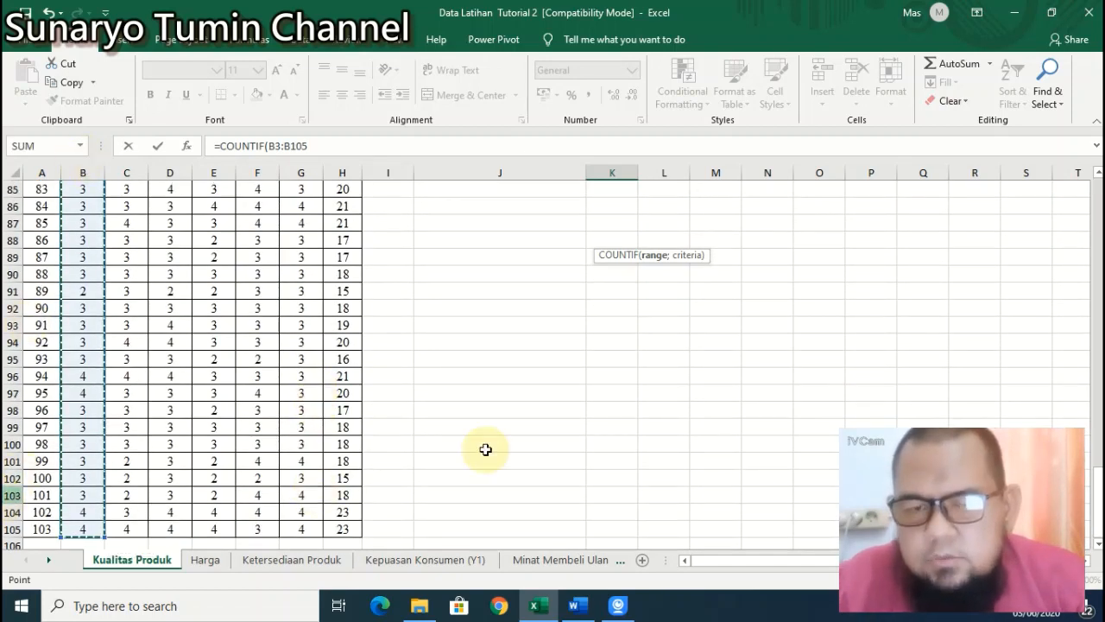
scroll(700, 331, "up", 20)
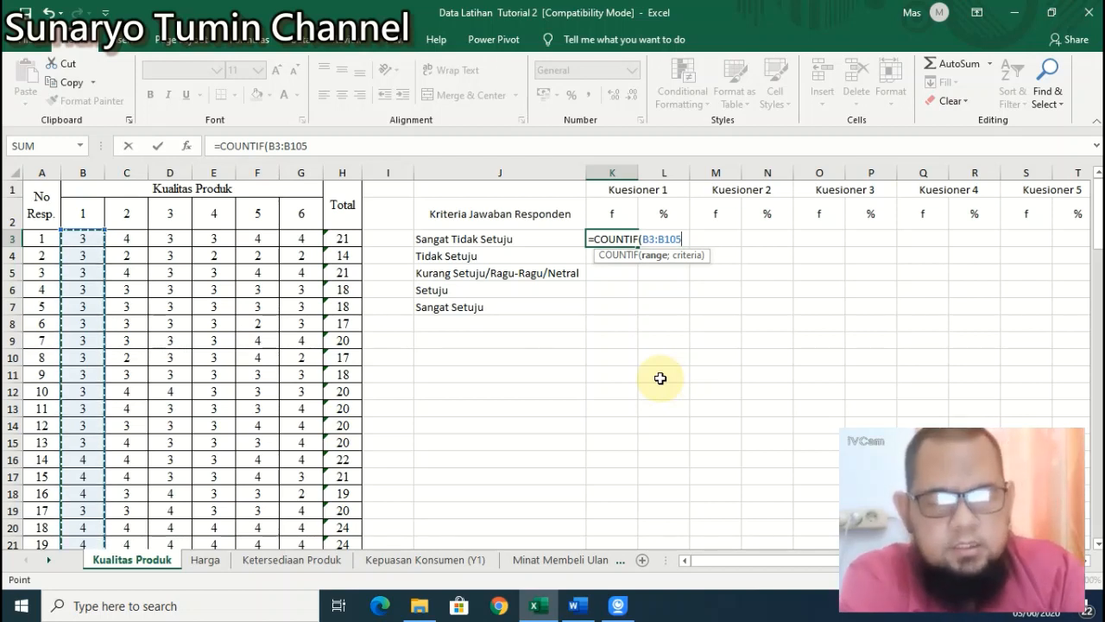
type(";")
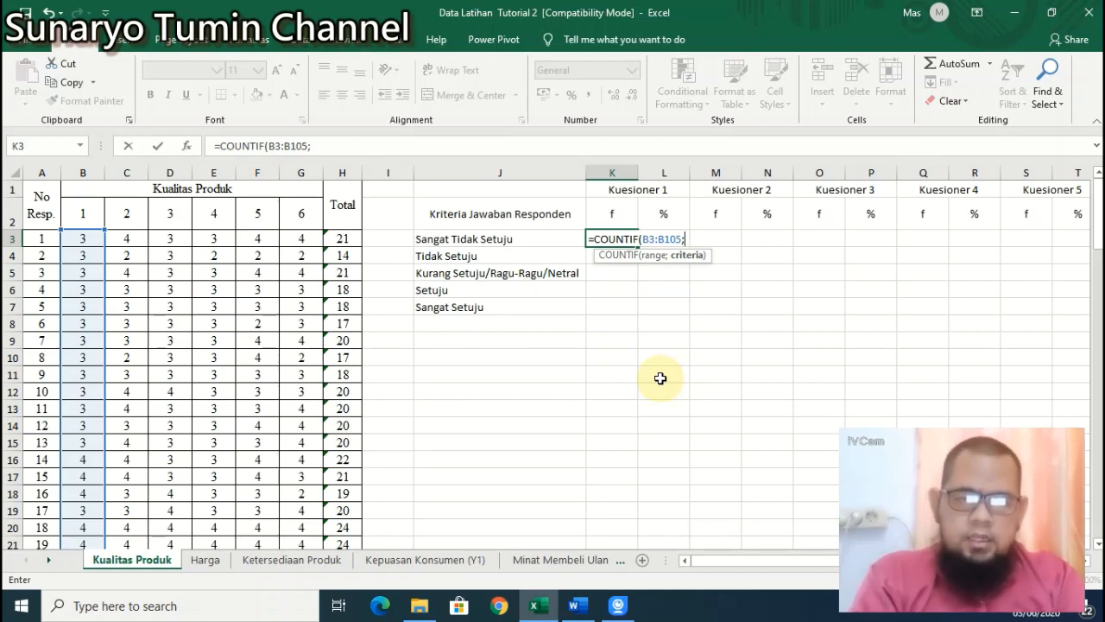
type("1)")
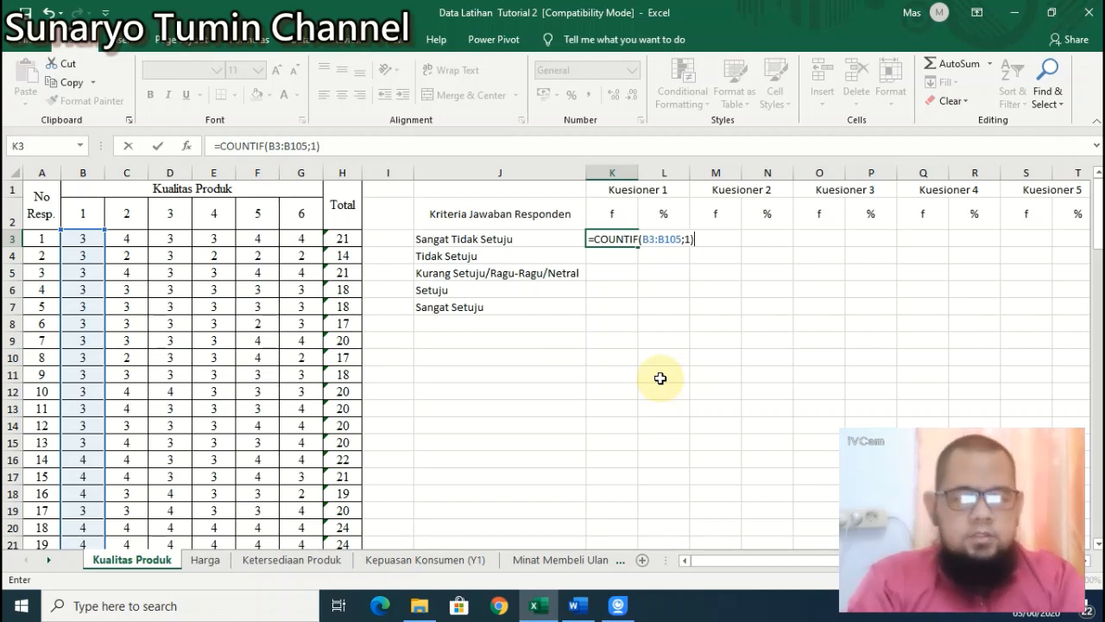
key("Return")
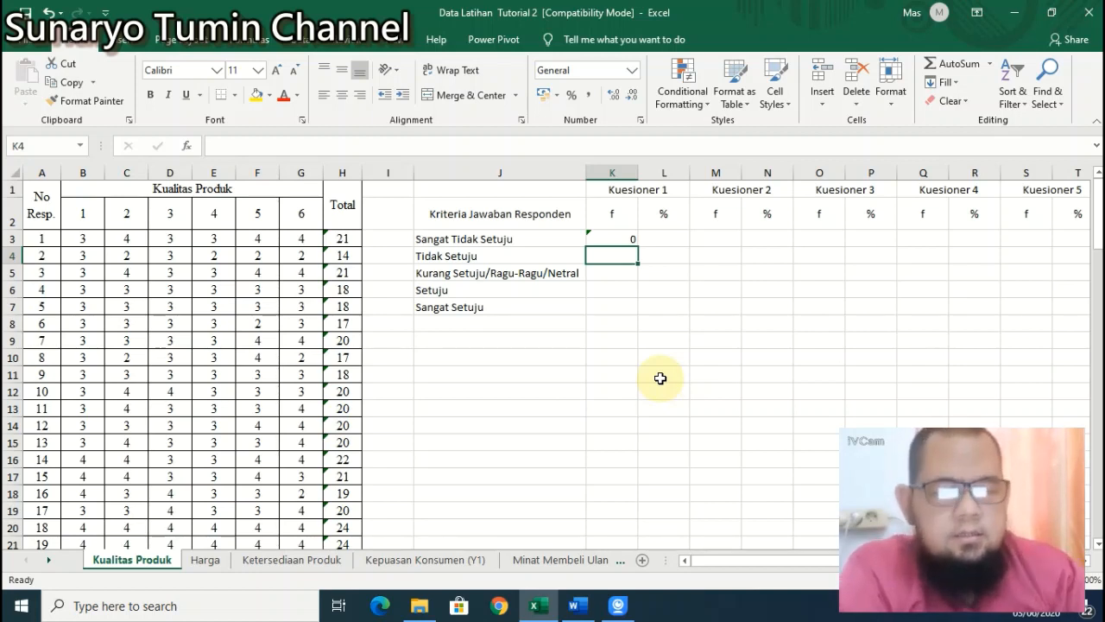
key("Up")
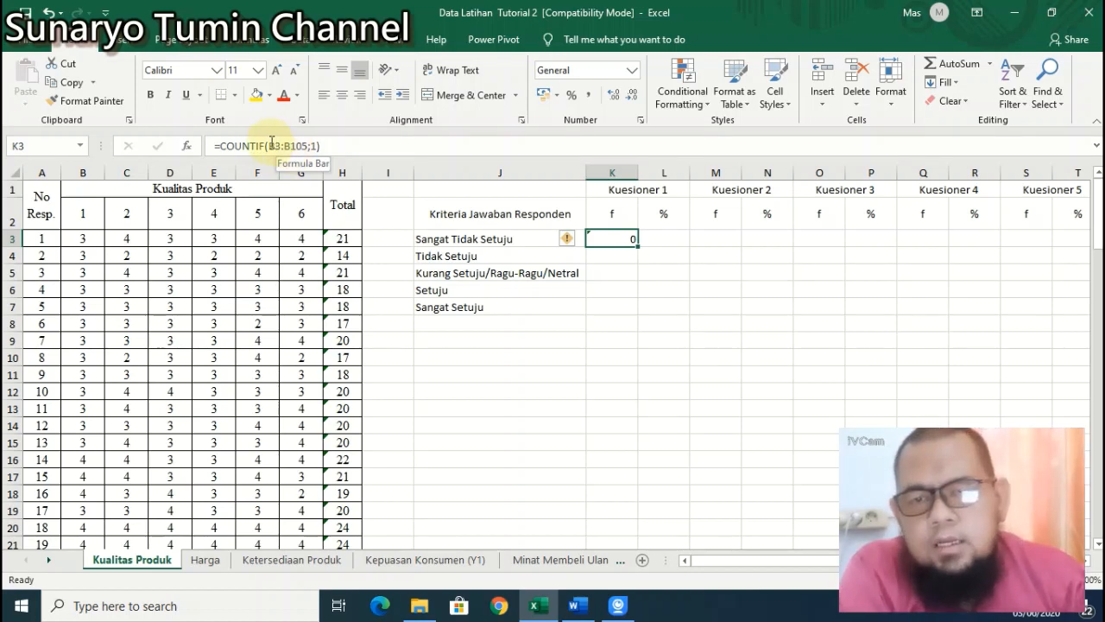
Step: Change K3's COUNTIF range to the absolute reference $B$3:$B$105, keeping criterion 1
left_click(269, 145)
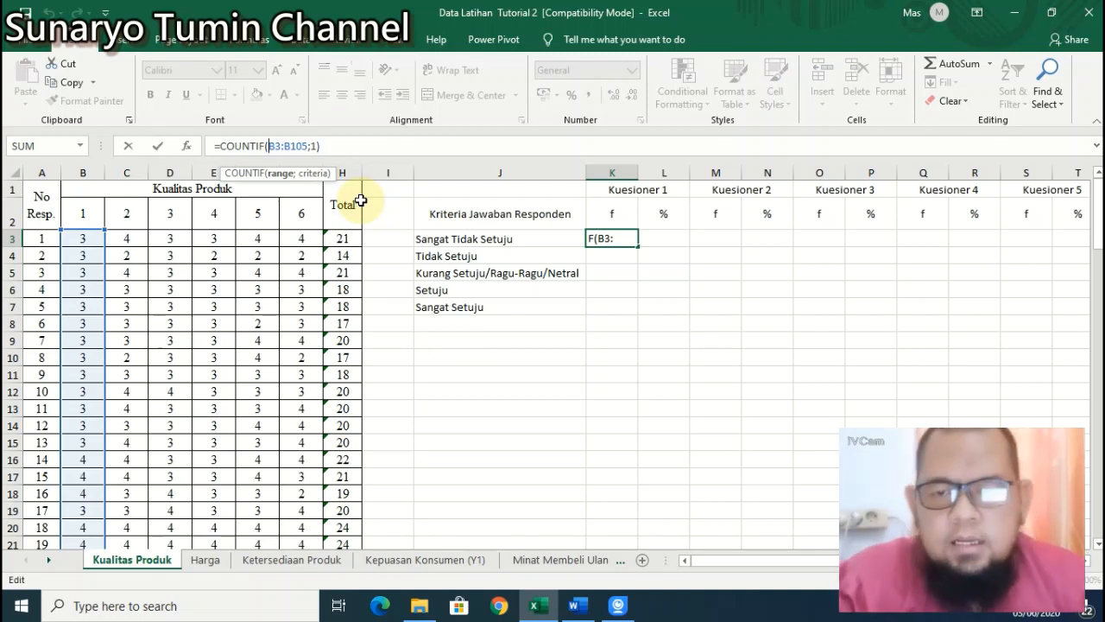
type("$")
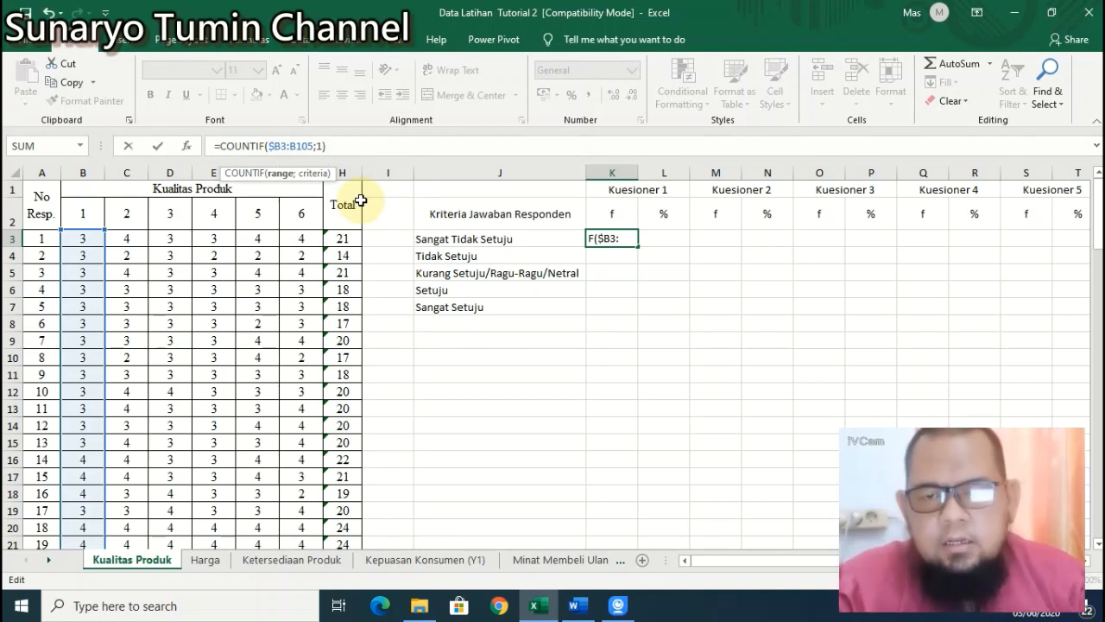
key("Right")
type("$B")
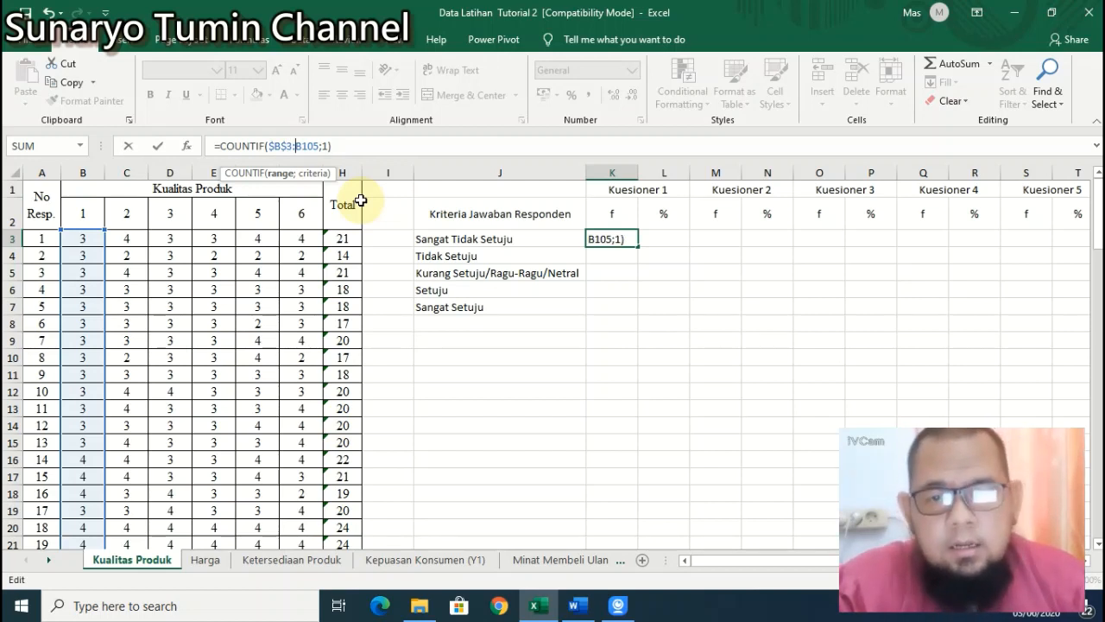
type("$3:")
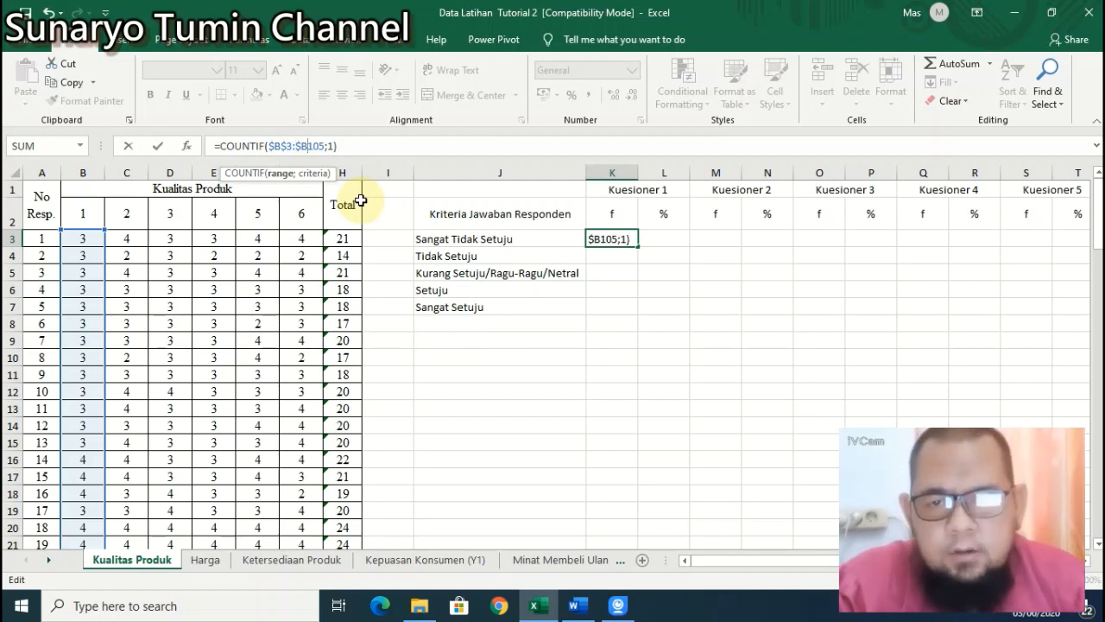
type("$")
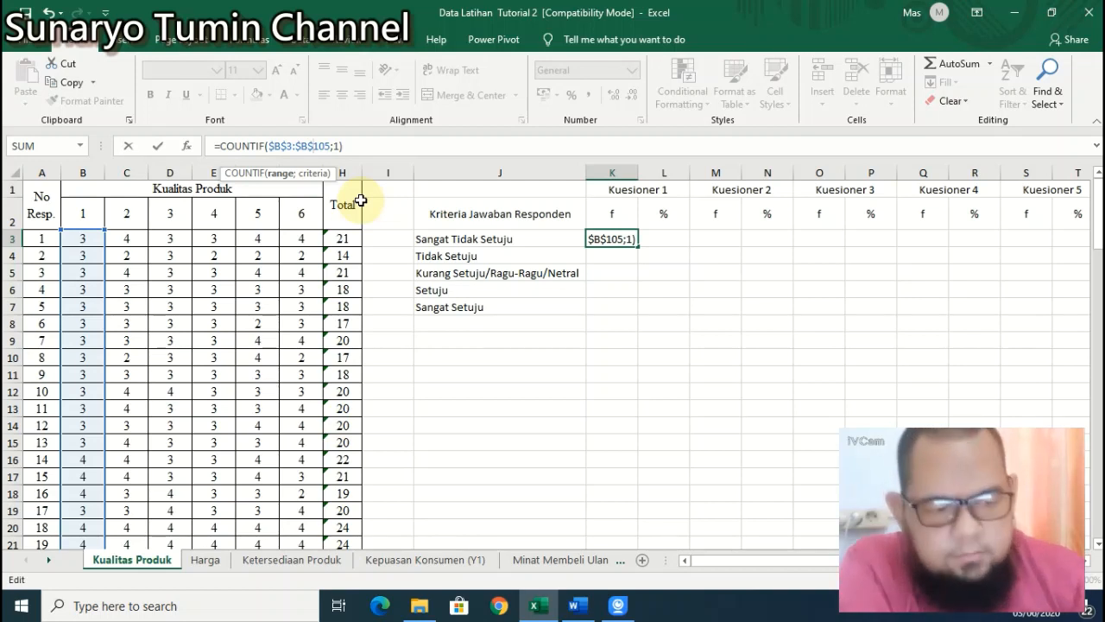
key("Return")
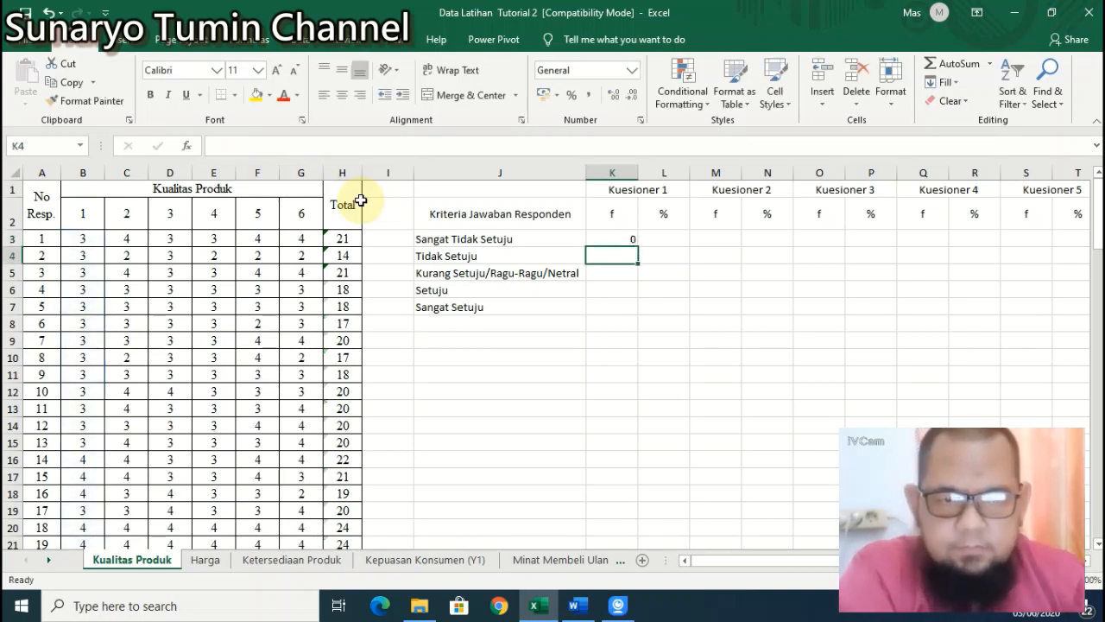
Step: Centre the K3 count both horizontally and vertically
left_click(638, 237)
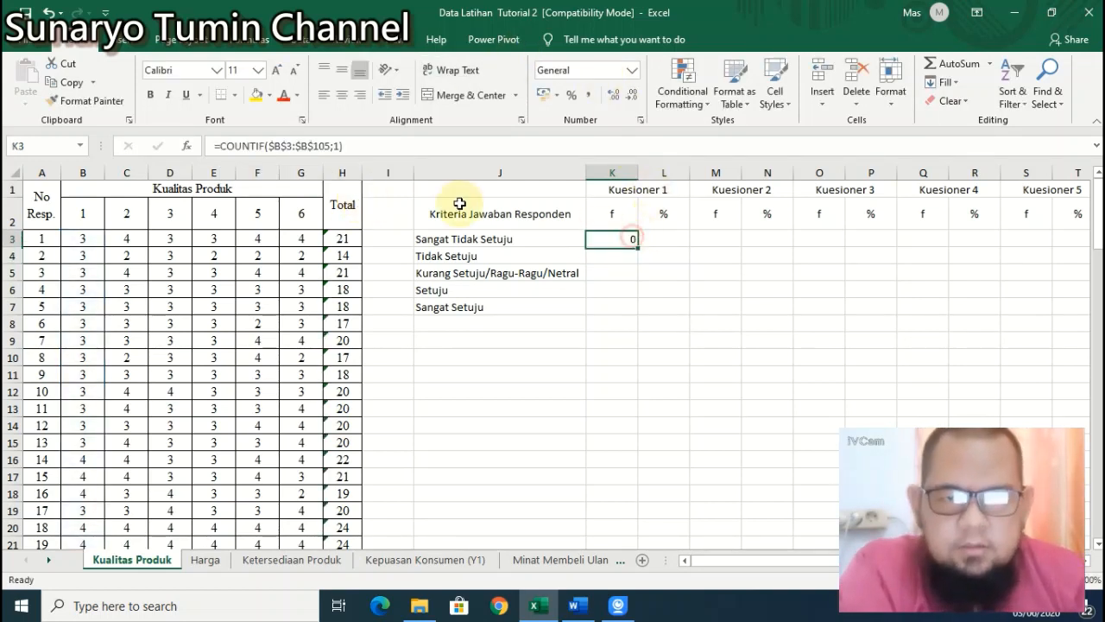
left_click(343, 94)
left_click(341, 69)
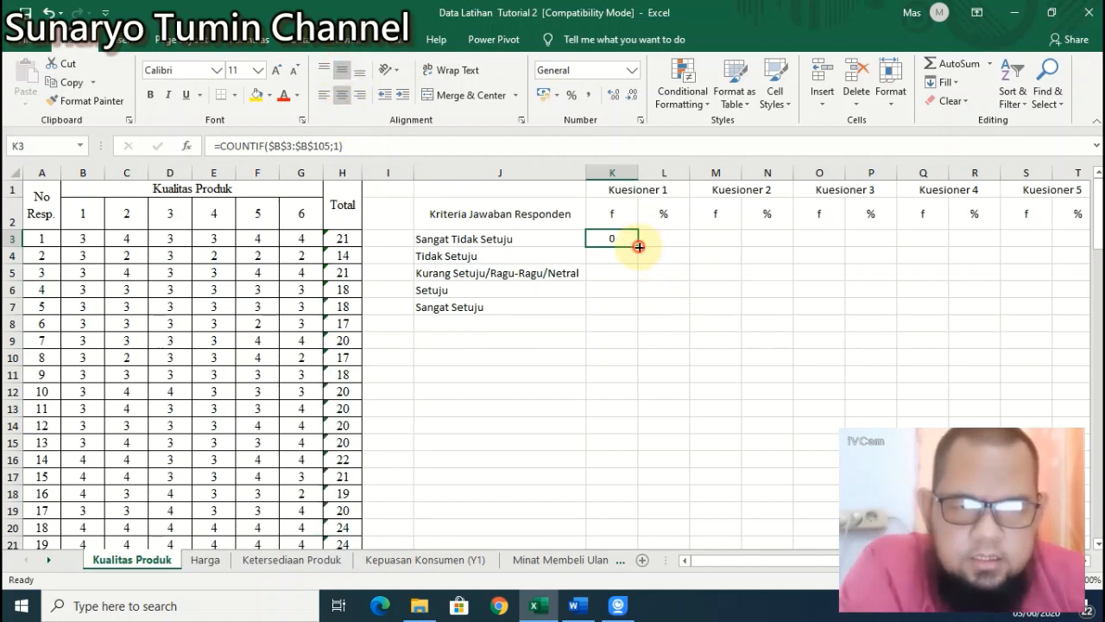
Step: Fill the =COUNTIF($B$3:$B$105;1) formula from K3 down to K7 and check the copies
mouse_move(637, 245)
left_mouse_down()
mouse_move(640, 313)
mouse_move(644, 242)
left_mouse_up()
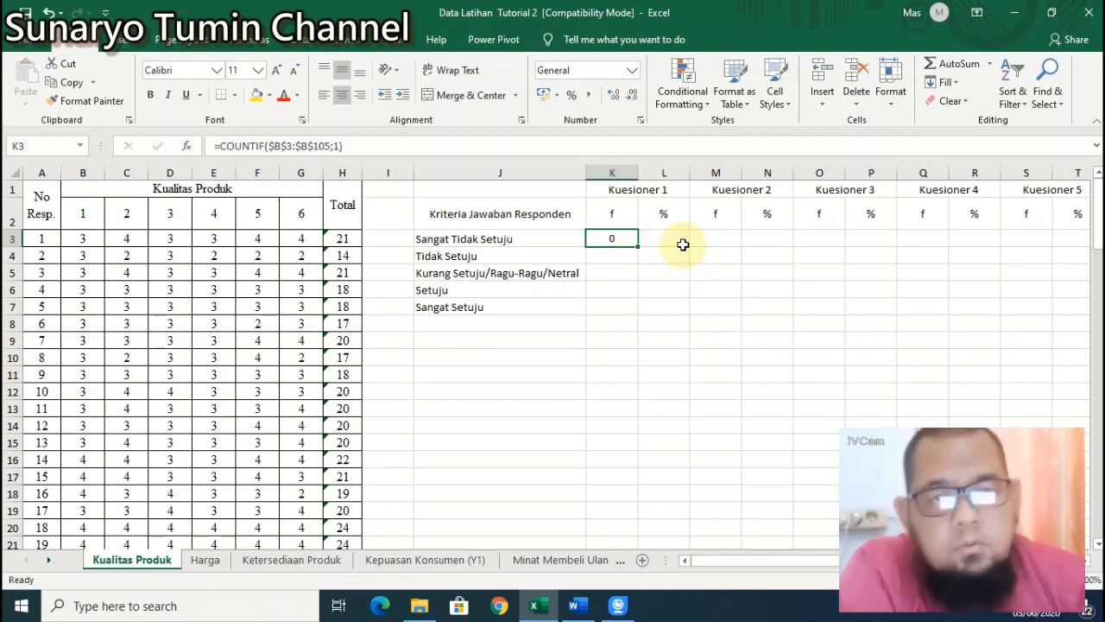
left_click(615, 254)
left_click(626, 238)
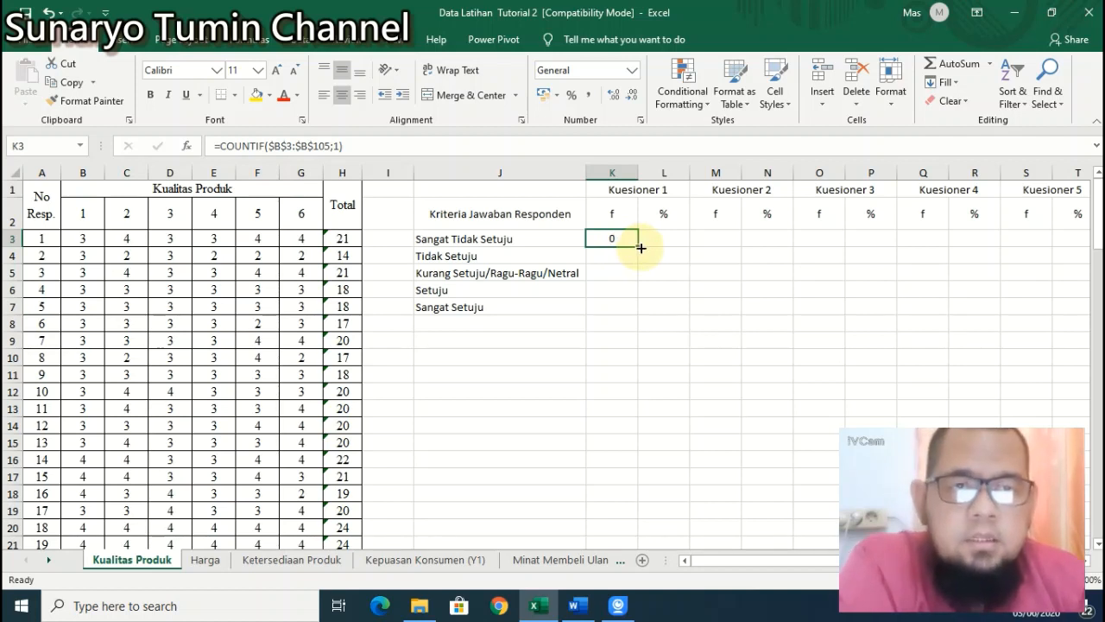
left_click_drag(641, 248, 644, 308)
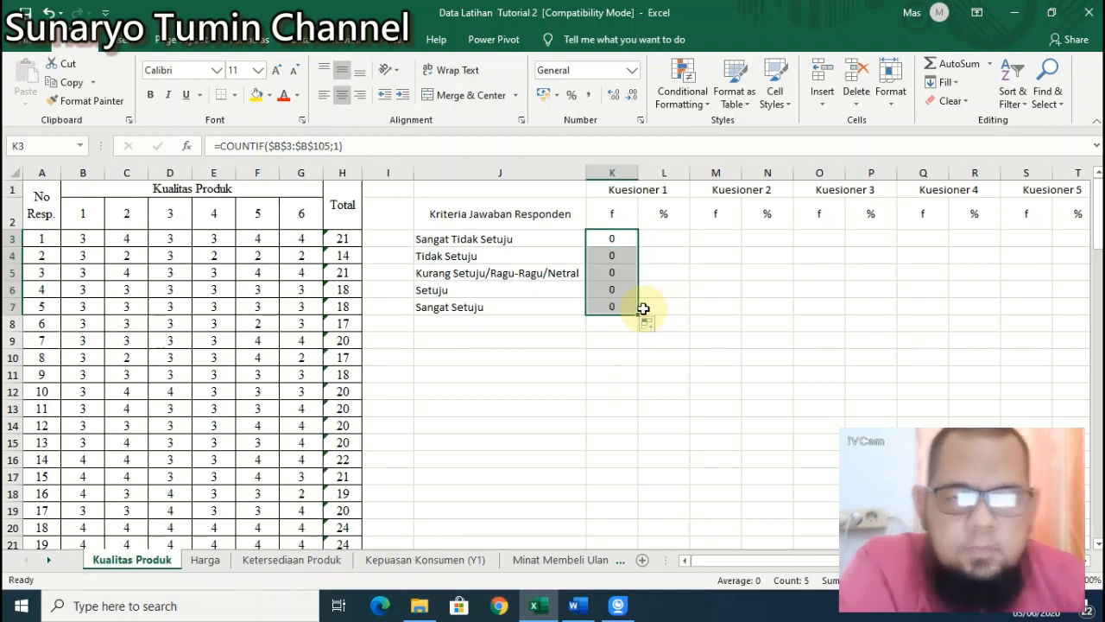
left_click(621, 328)
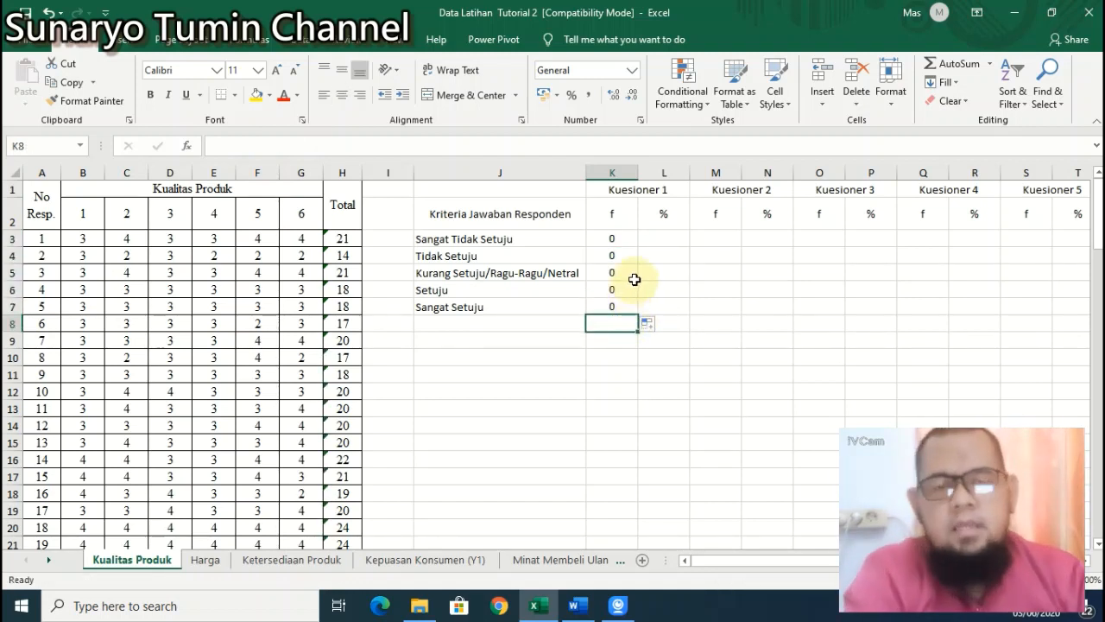
left_click(614, 240)
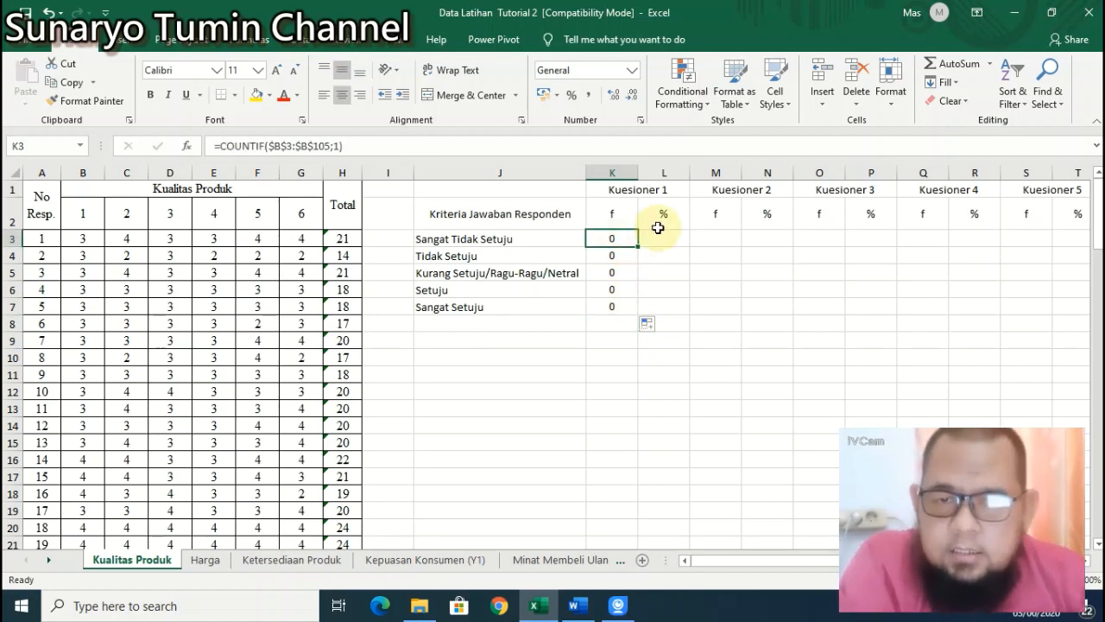
key("Down")
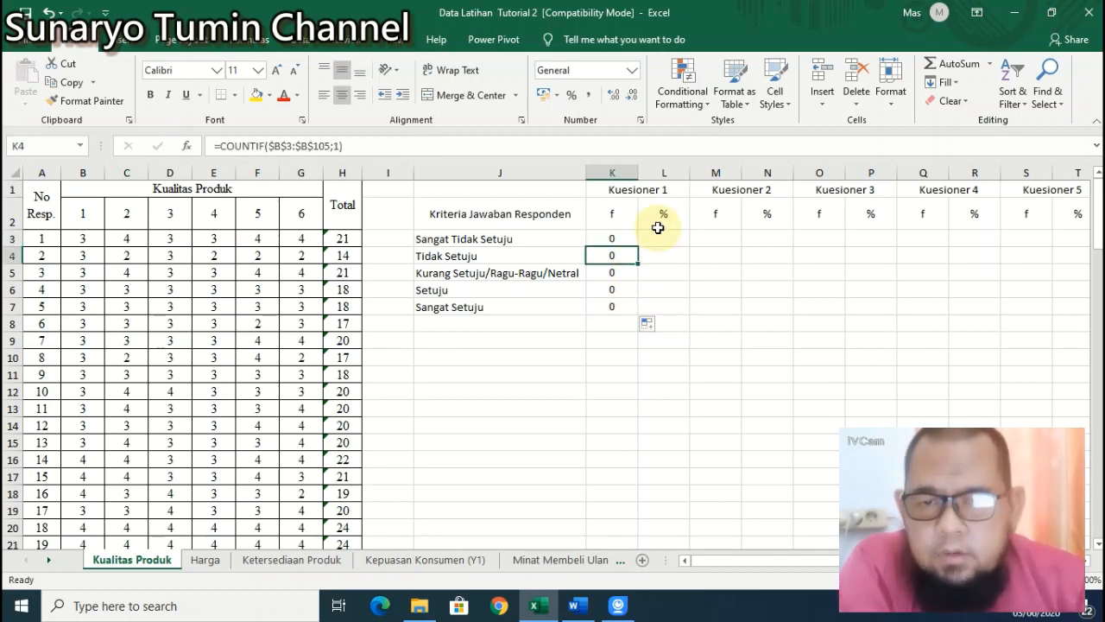
key("Down")
key("Down")
key("Down")
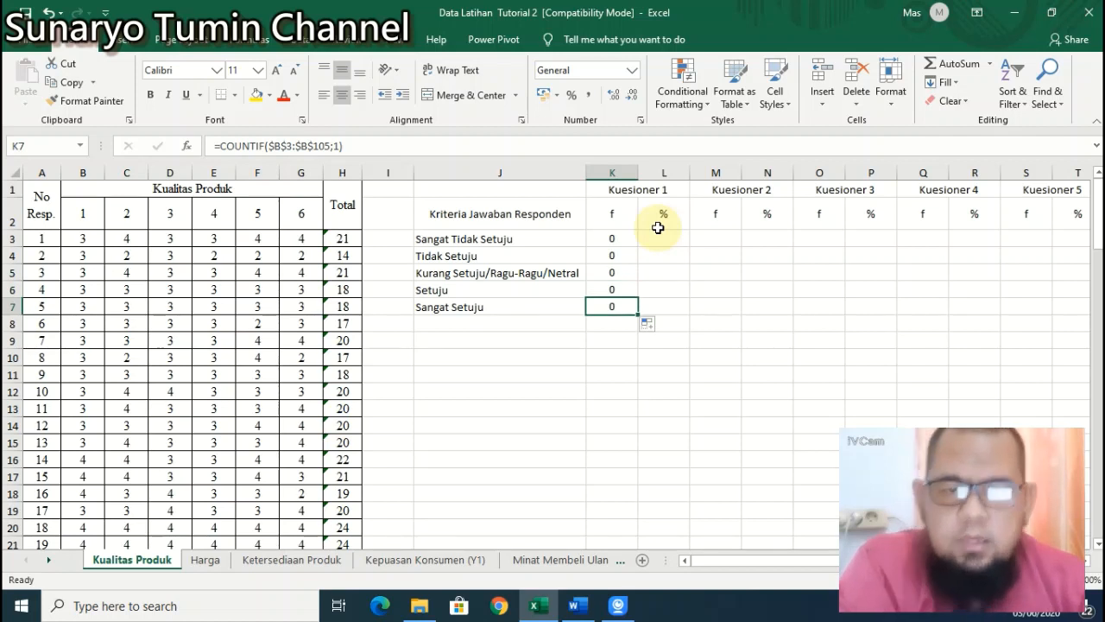
key("Up")
key("Up")
key("Up")
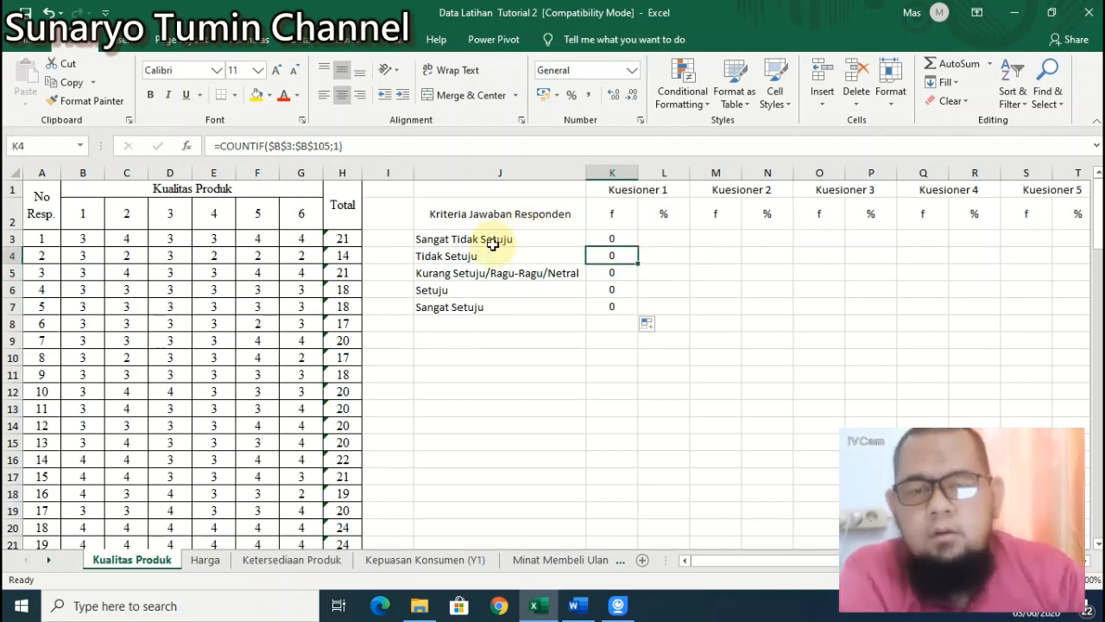
Step: Change the COUNTIF criterion to 2 in K4 and 3 in K5, giving 5 and 75
left_click(338, 145)
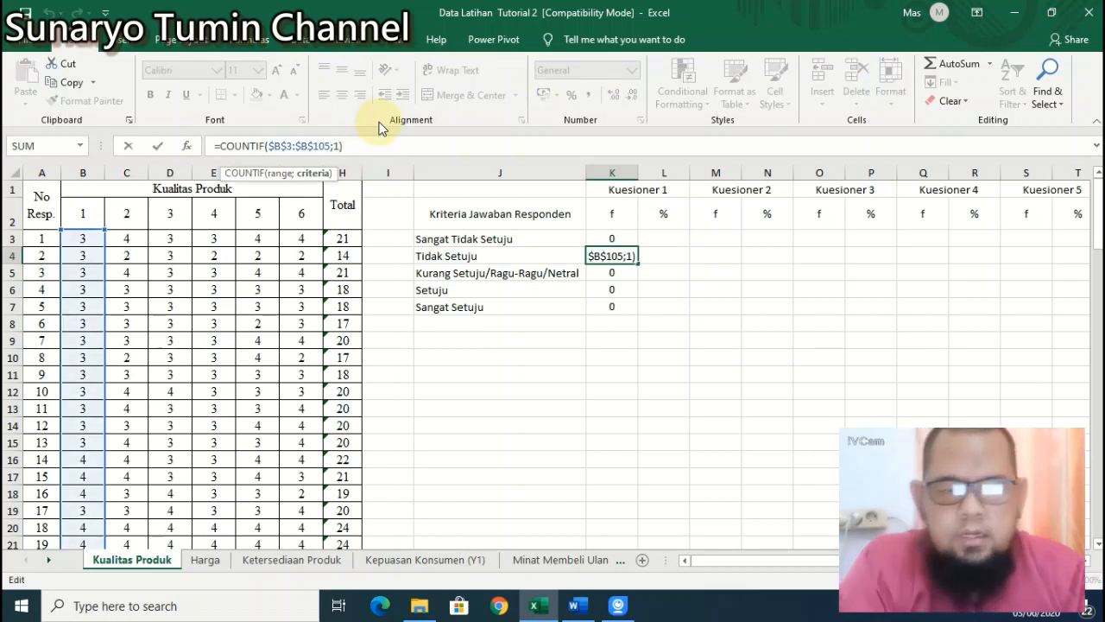
key("BackSpace")
type("2")
key("Return")
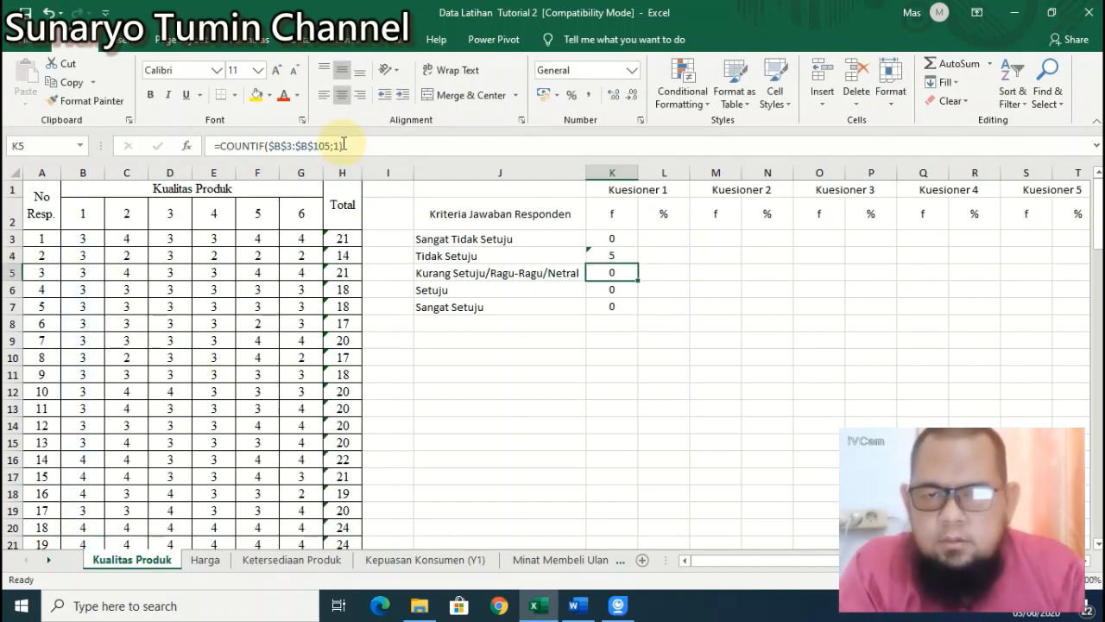
left_click(340, 145)
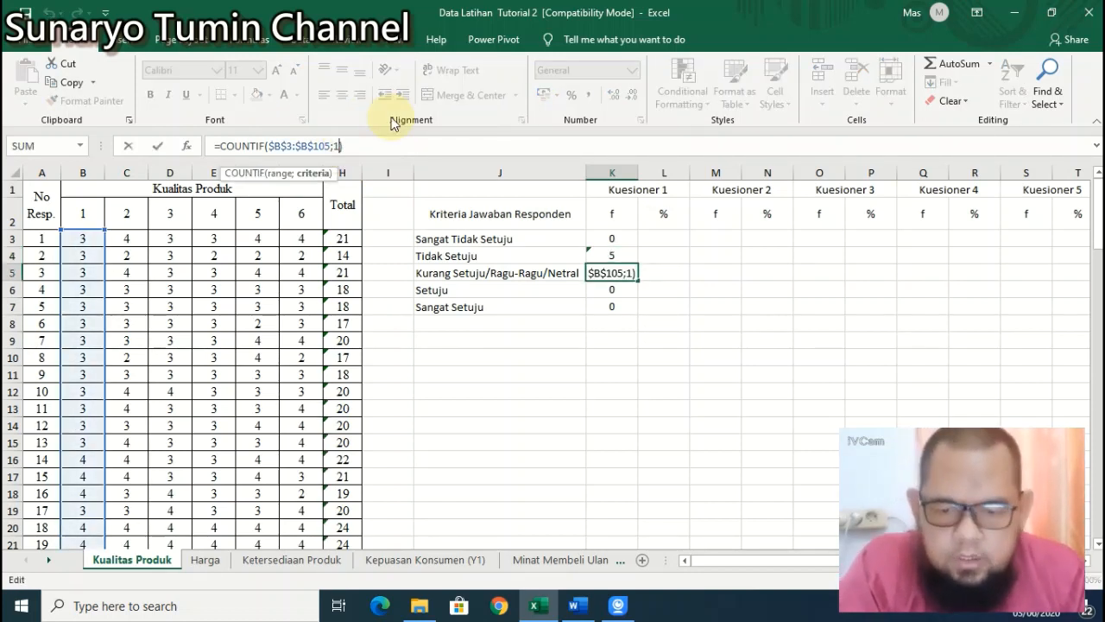
key("BackSpace")
type("3")
key("Return")
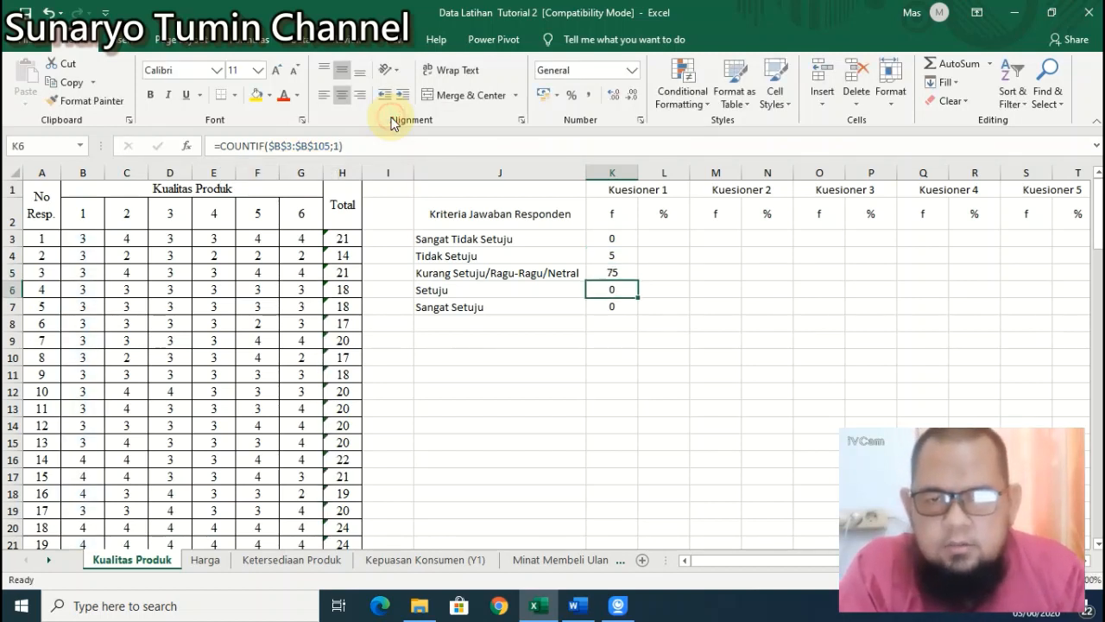
Step: Change the COUNTIF criterion to 4 in K6 and 5 in K7, giving 23 and 0
key("Left")
key("Right")
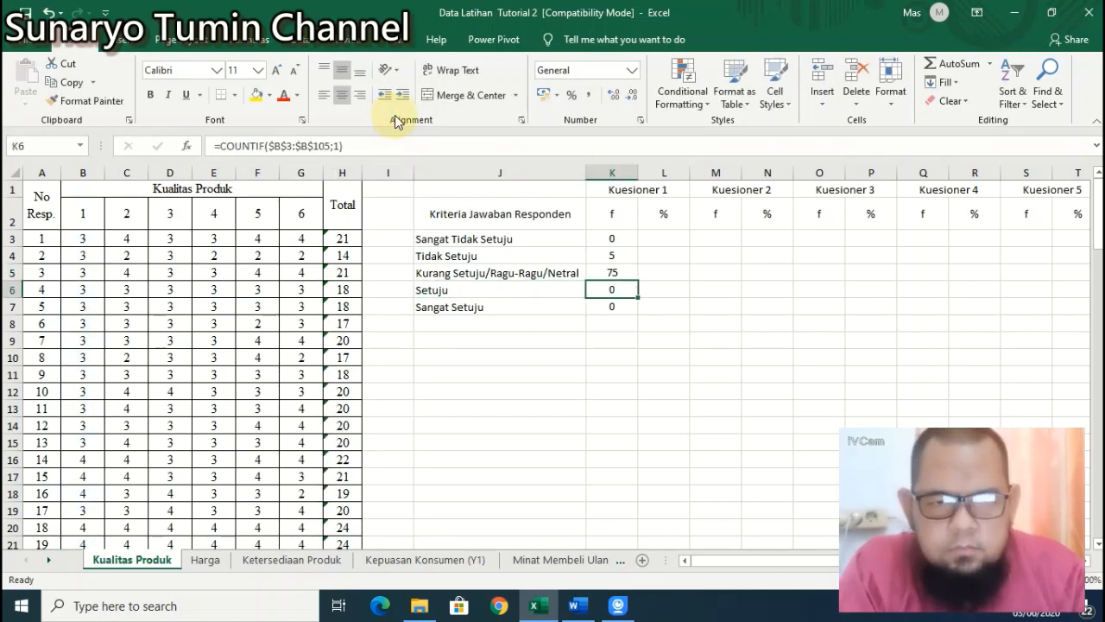
left_click(341, 145)
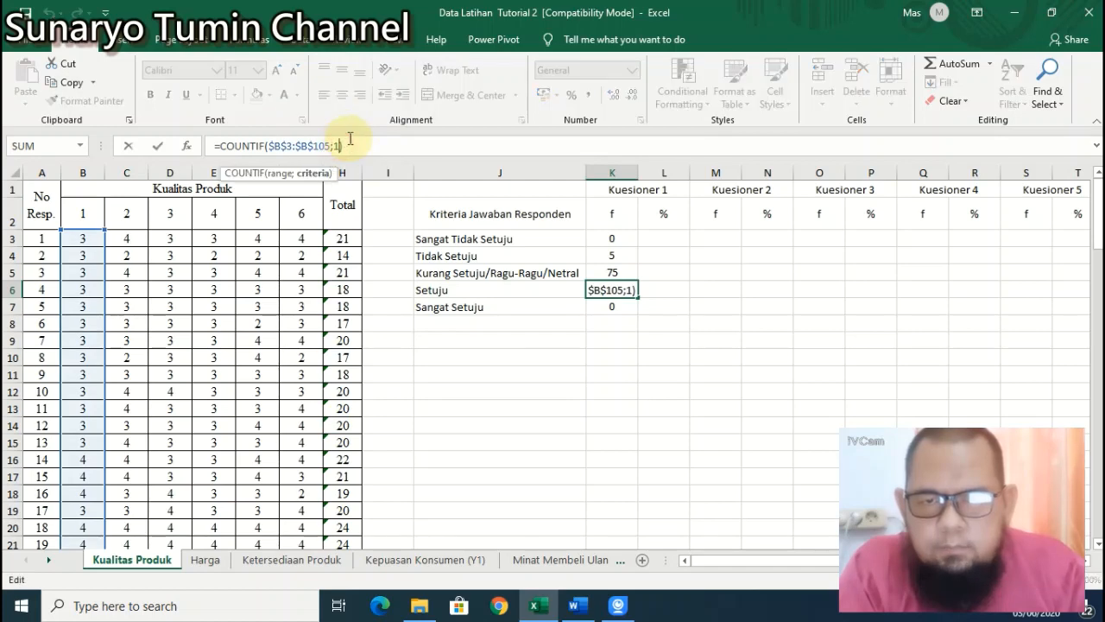
key("BackSpace")
type("4")
key("Return")
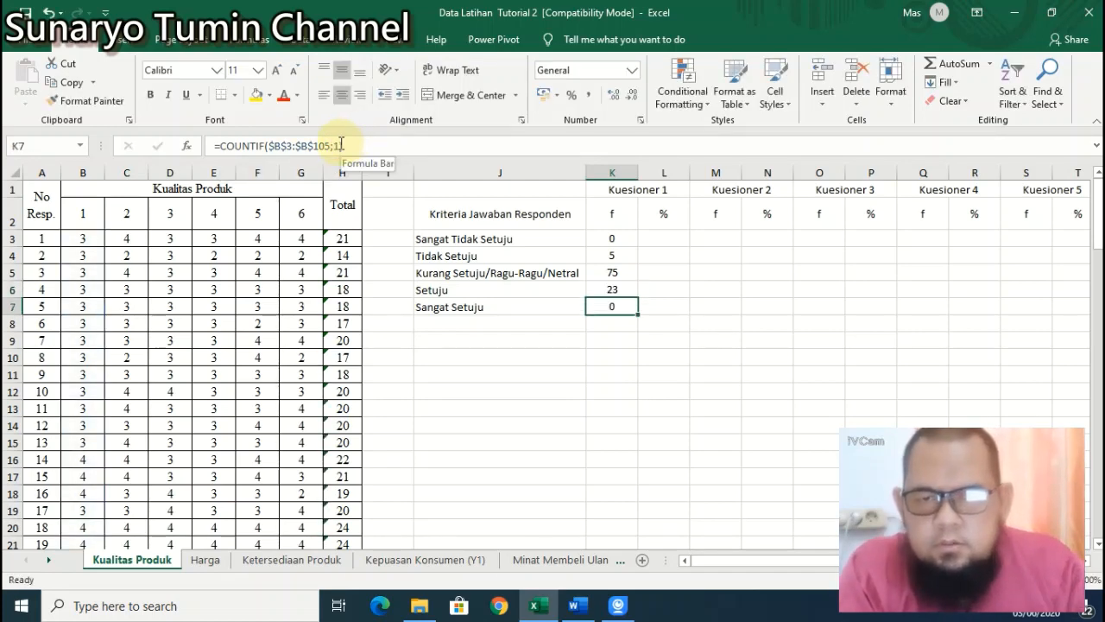
left_click(353, 138)
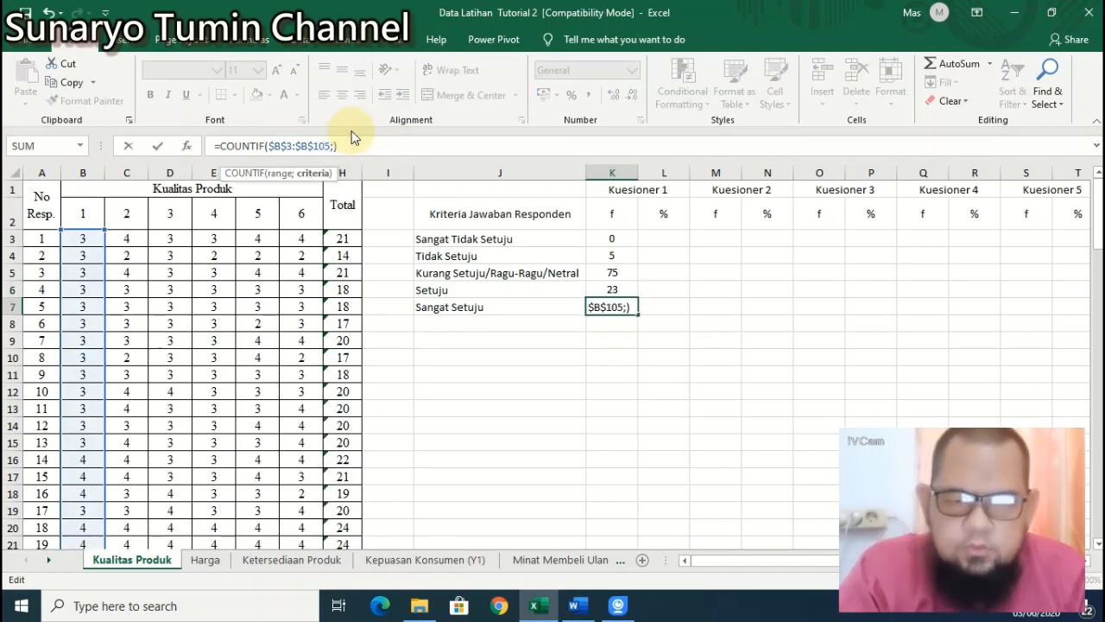
key("BackSpace")
type("5")
key("Return")
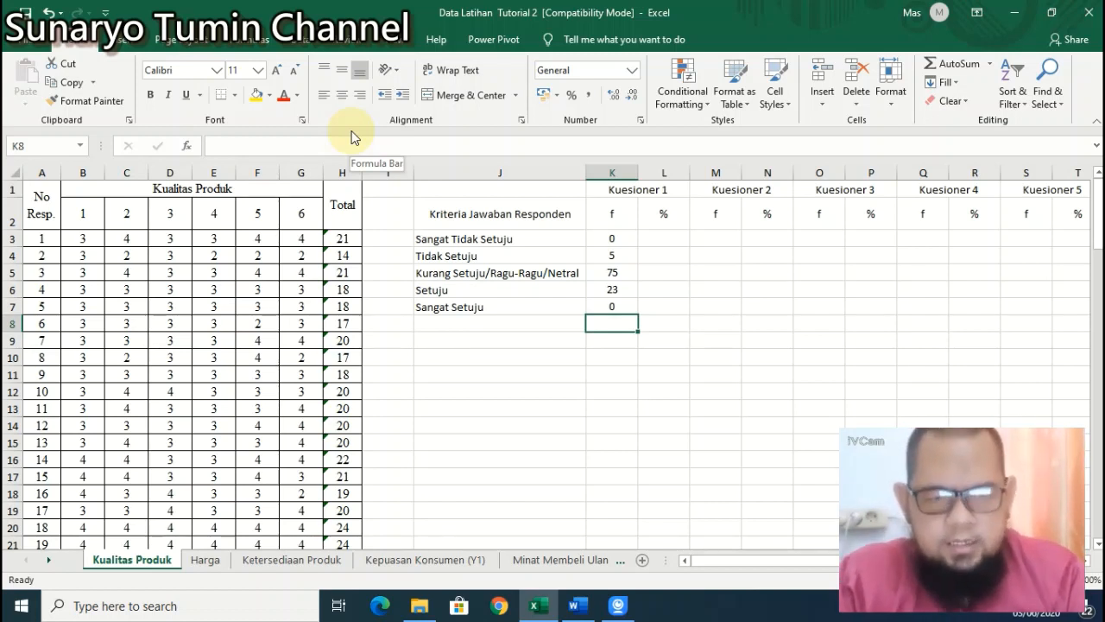
Step: Total the Kuesioner 1 frequencies in K8 with =SUM(K3:K7), giving 103
type("=sum(")
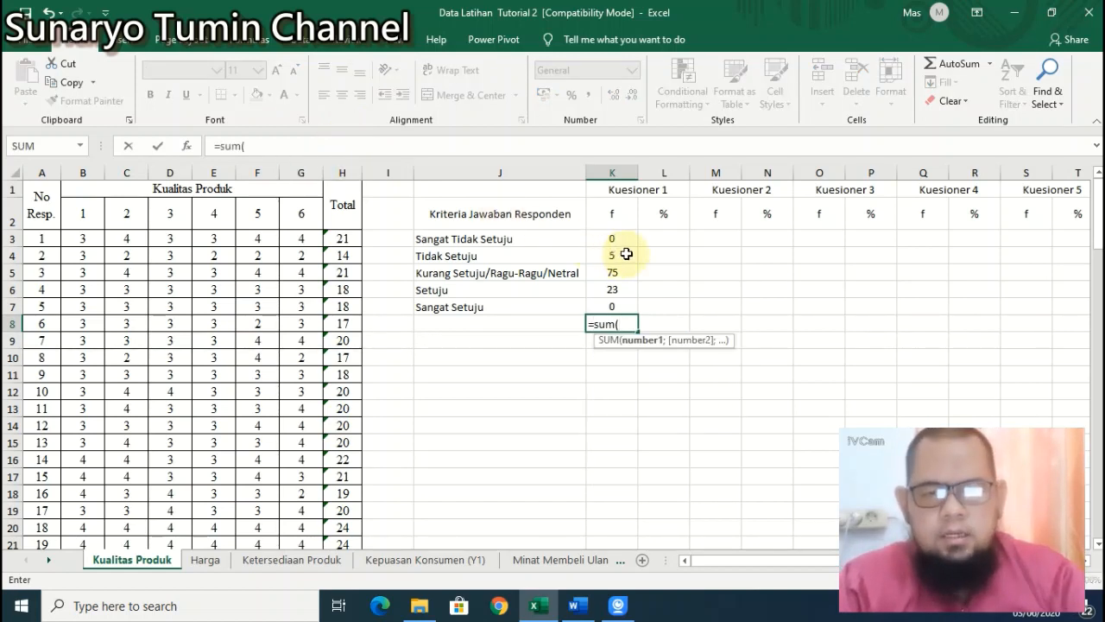
left_click_drag(624, 238, 621, 299)
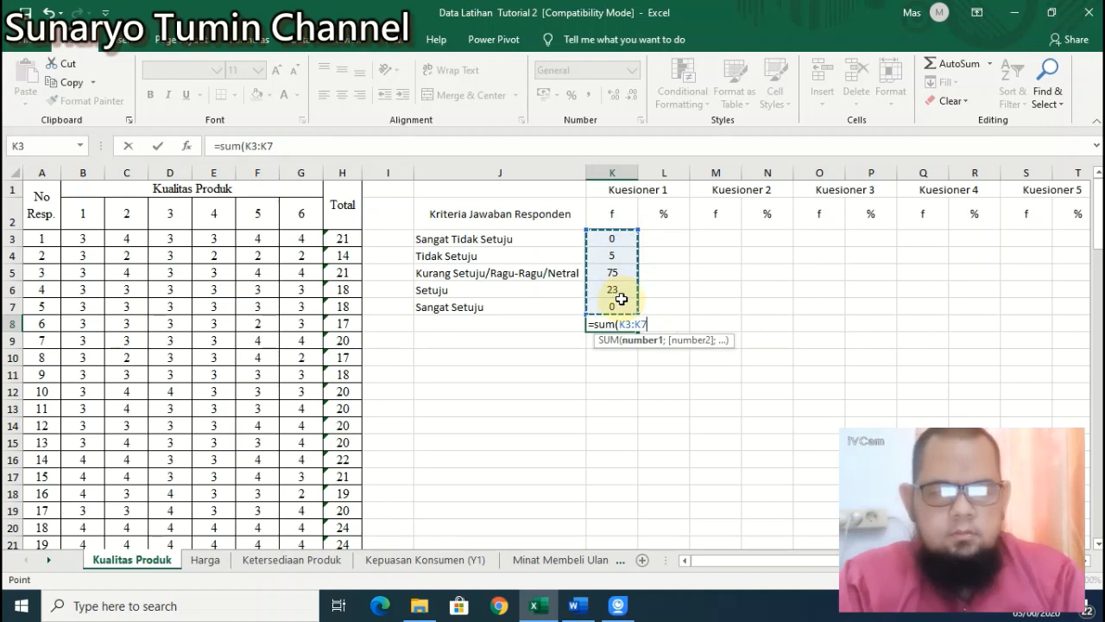
key("Return")
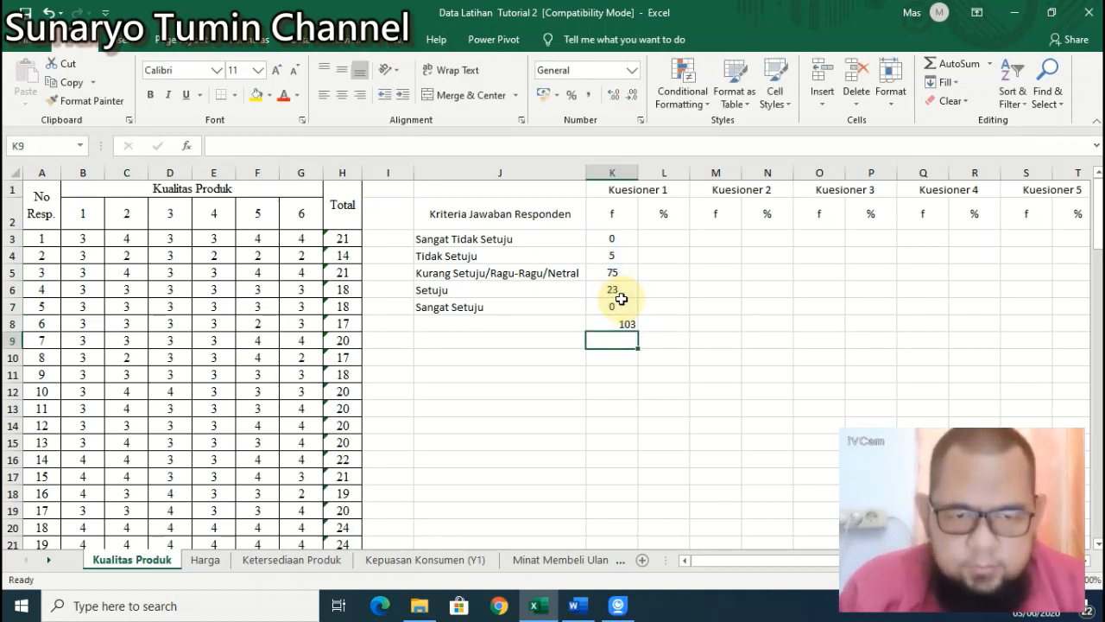
Step: Add a right-aligned 'Jumlah' label in J8 and centre the 103 total in K8
left_click(557, 325)
left_click(360, 94)
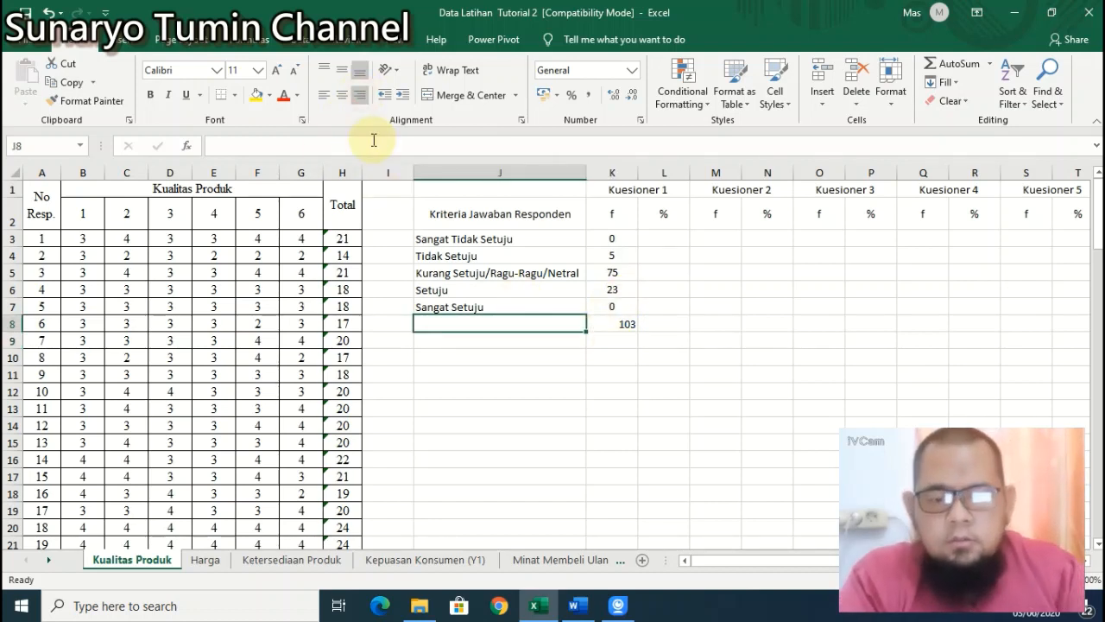
type("Jumlah")
key("Return")
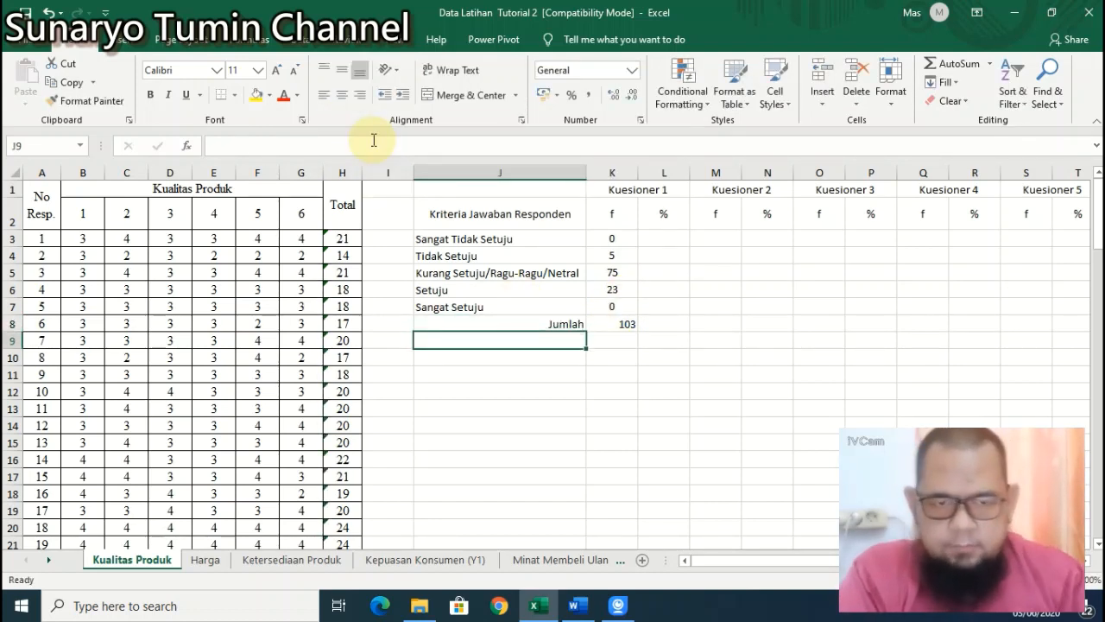
left_click(610, 323)
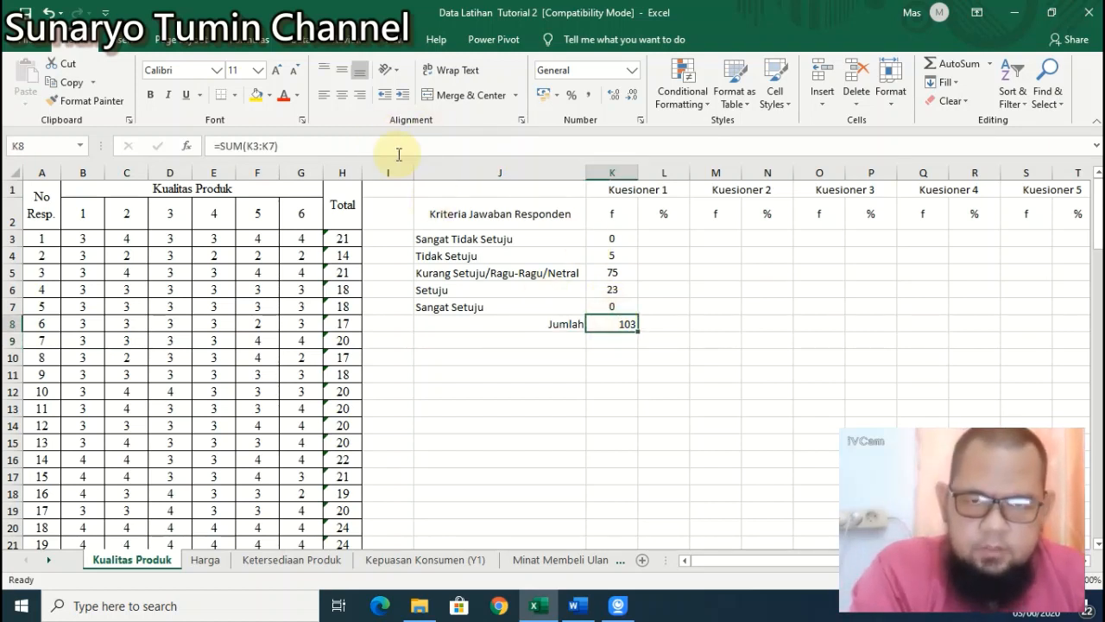
left_click(342, 95)
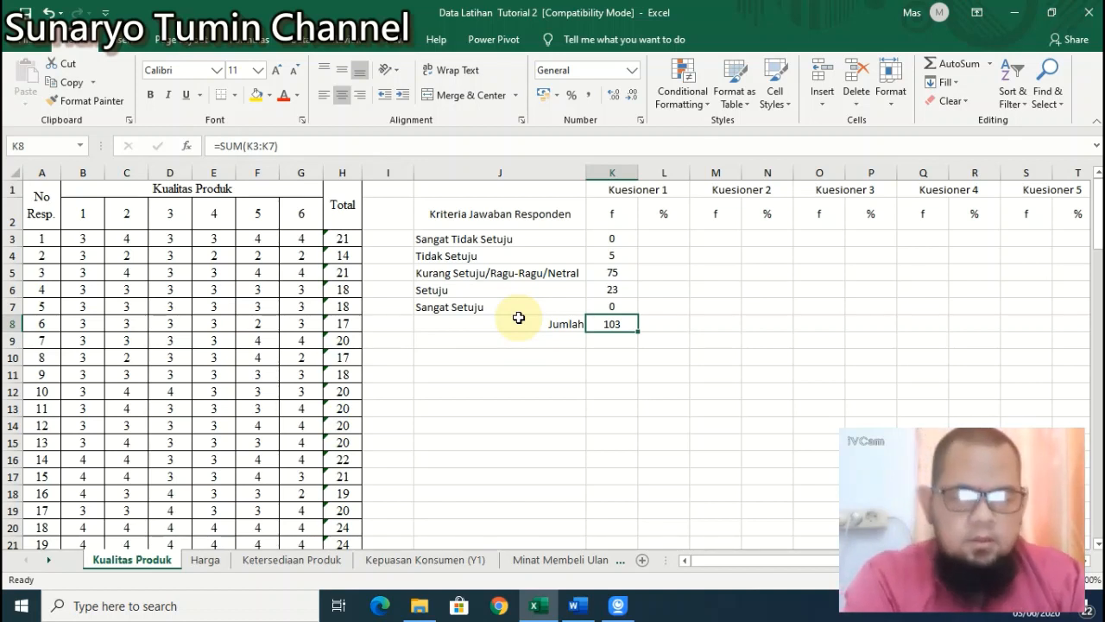
key("Up")
key("Up")
key("Up")
key("Up")
key("Up")
key("Right")
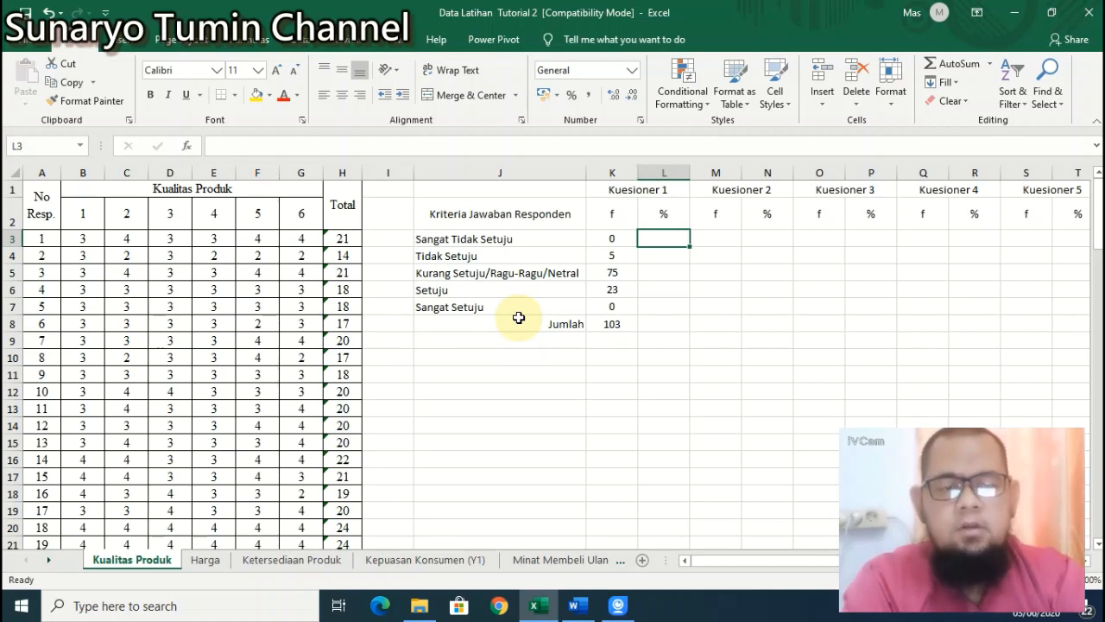
Step: Enter =K3/103*(100) in L3 as the Sangat Tidak Setuju percentage, showing 0
type("=")
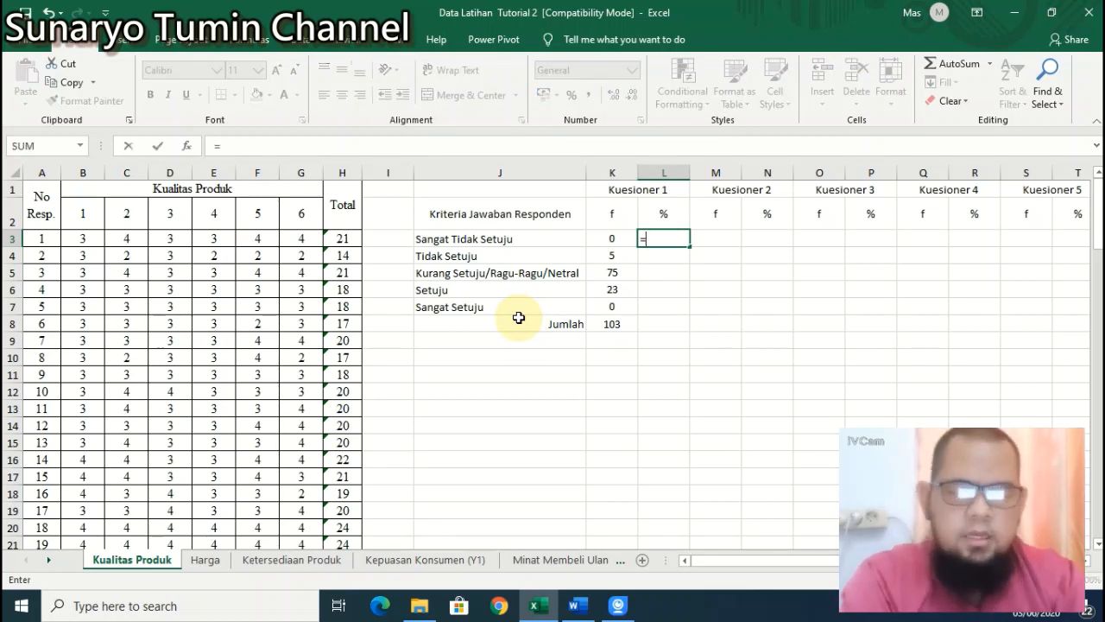
left_click(595, 241)
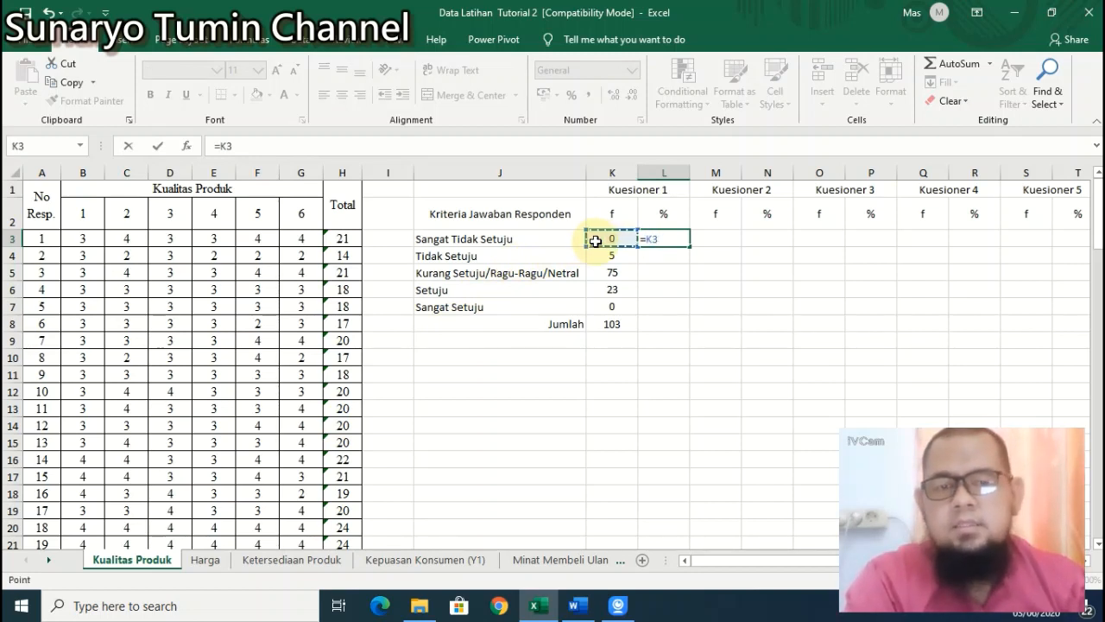
type("/")
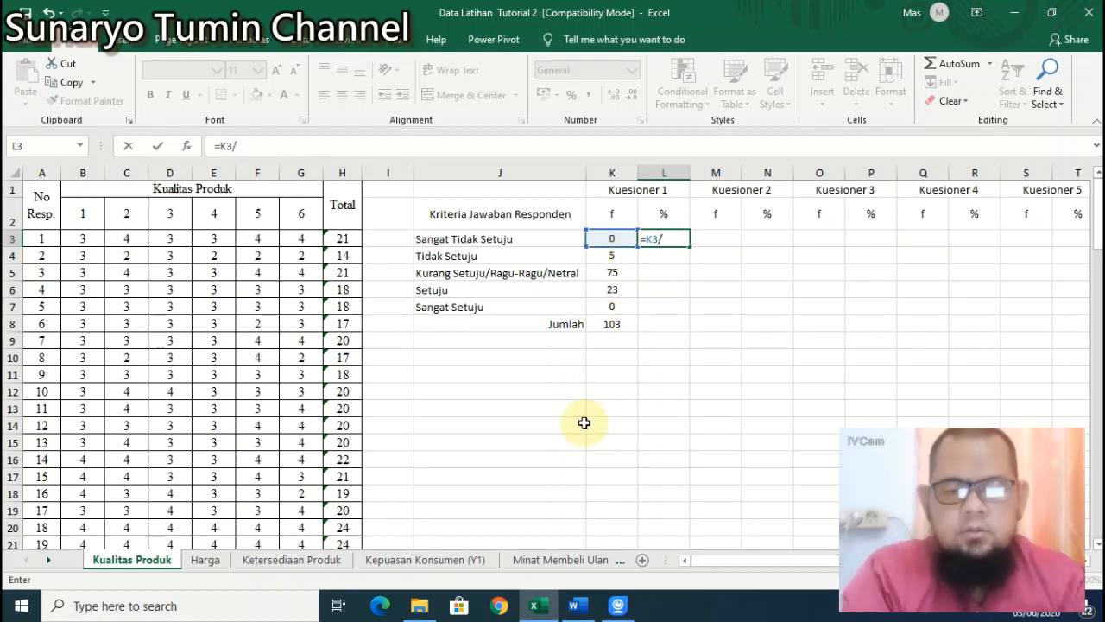
type("103")
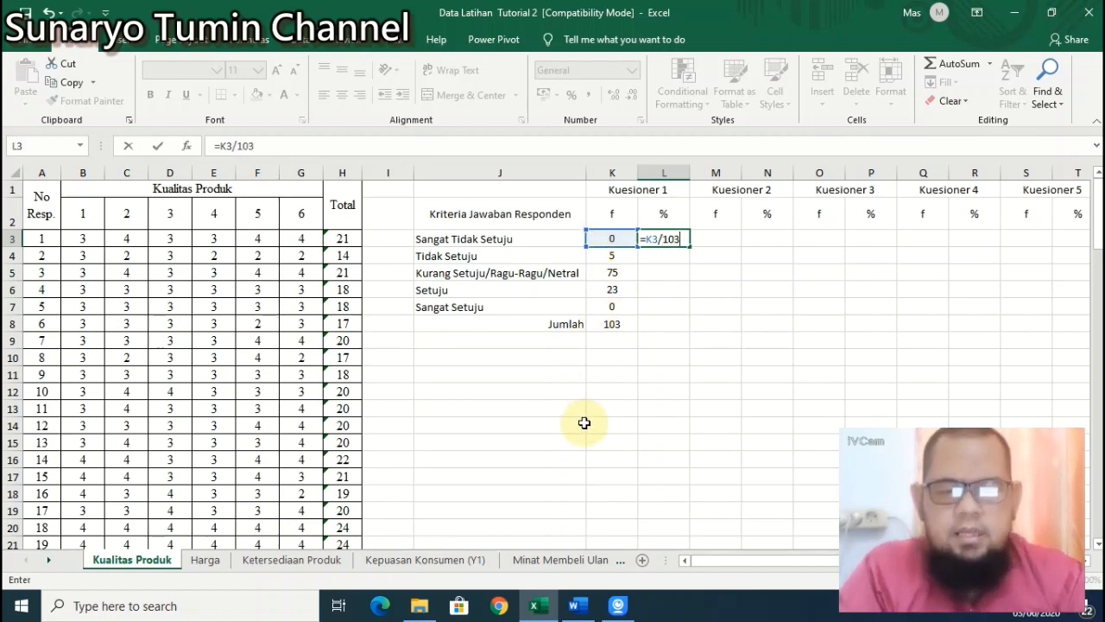
type("*(100)")
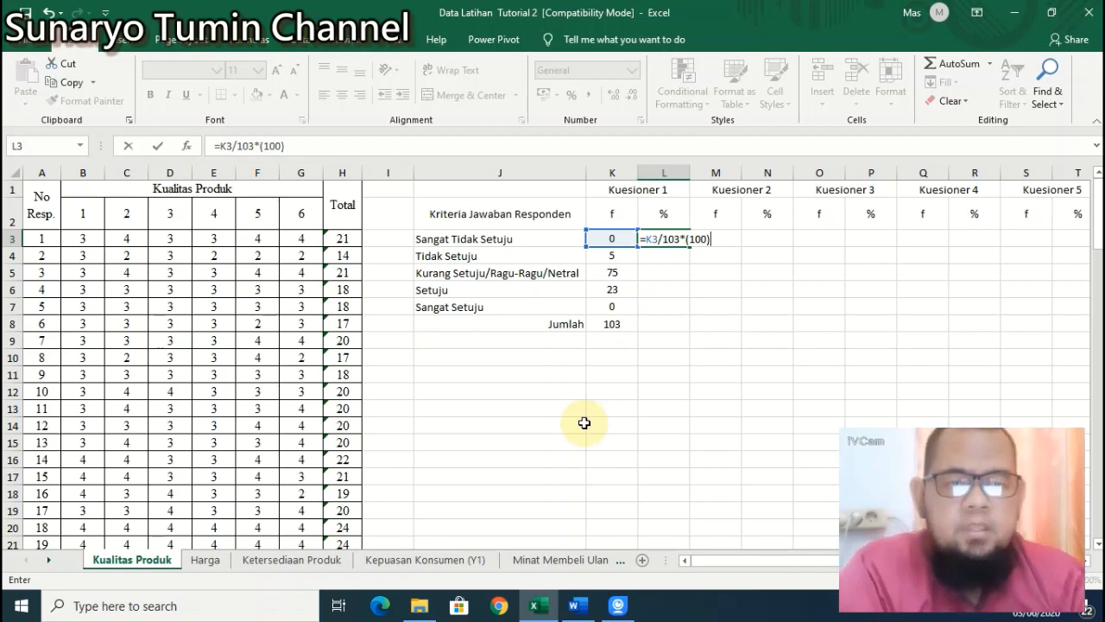
key("Return")
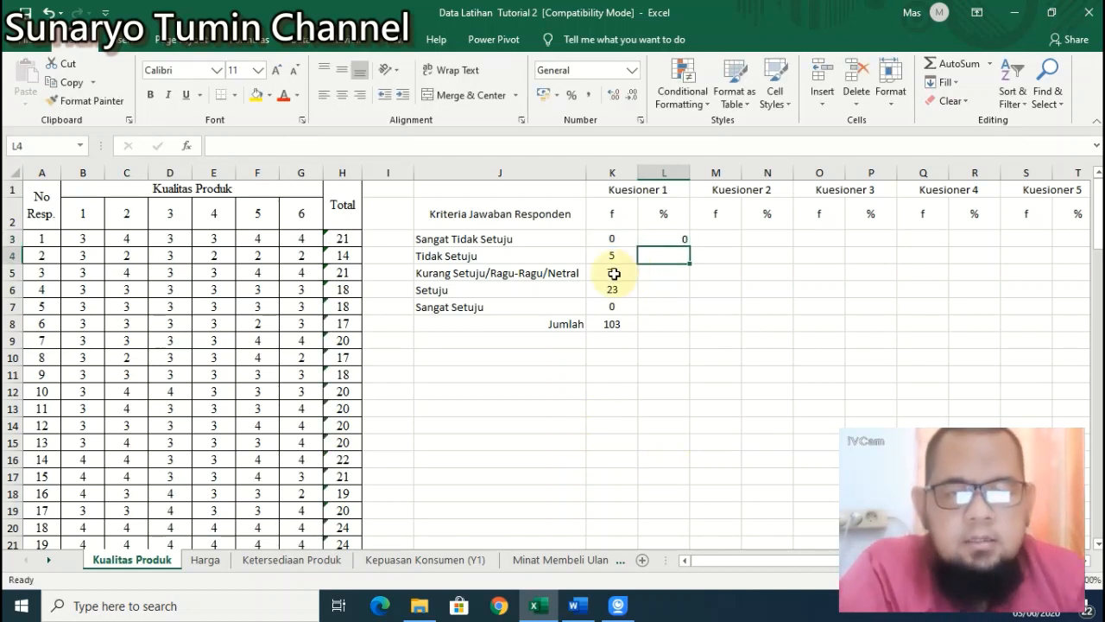
Step: Select the Kuesioner 1 percentage cells in column L and centre them
left_click(670, 239)
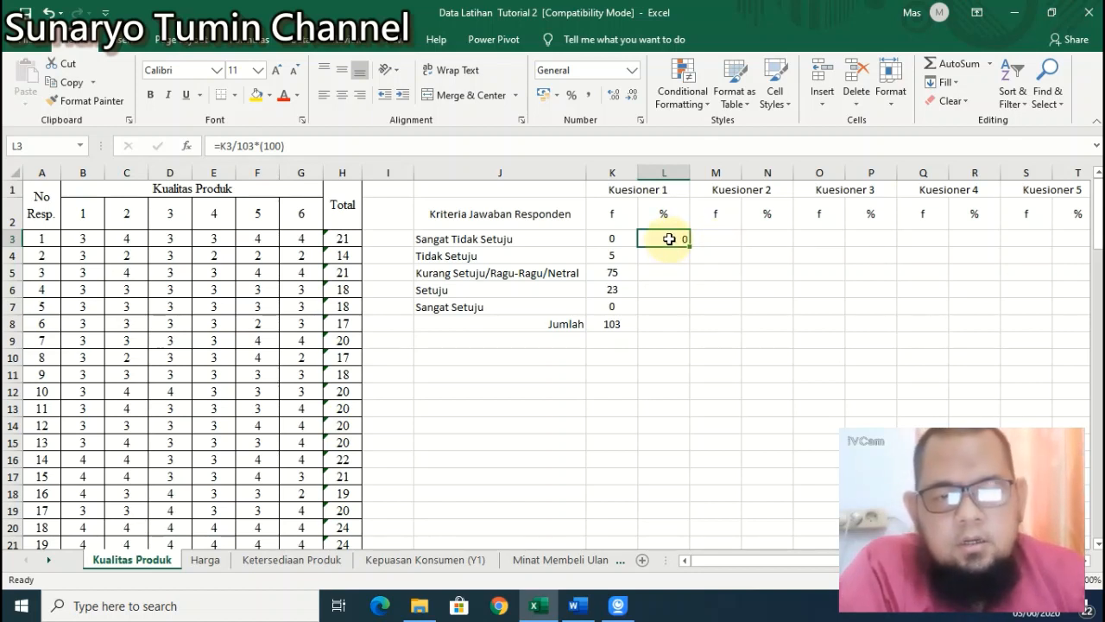
left_click_drag(669, 252, 671, 322)
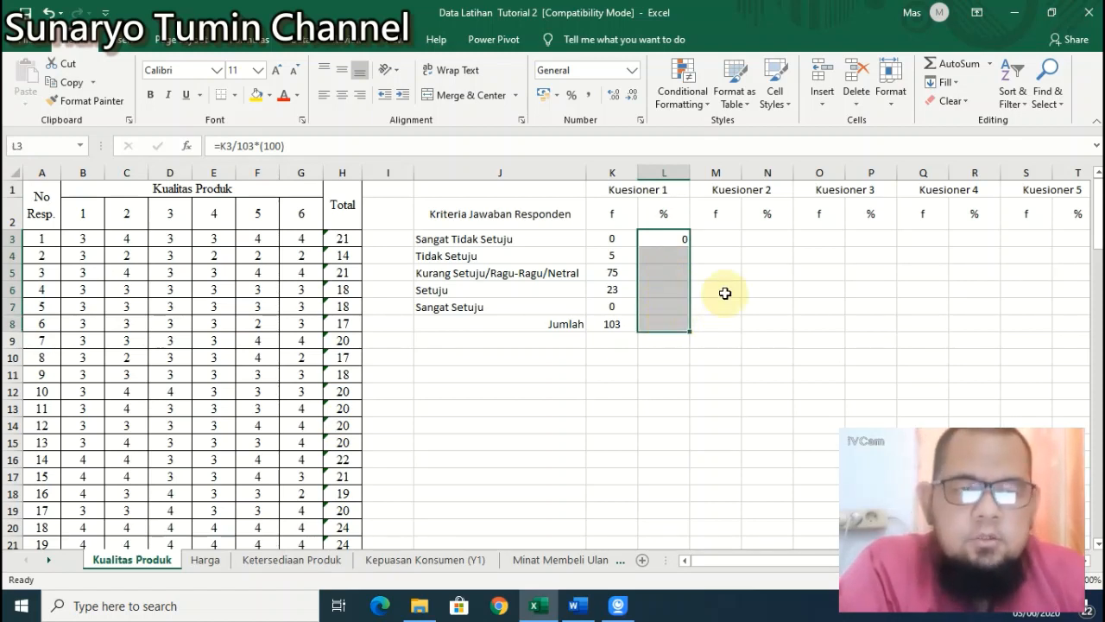
left_click(345, 96)
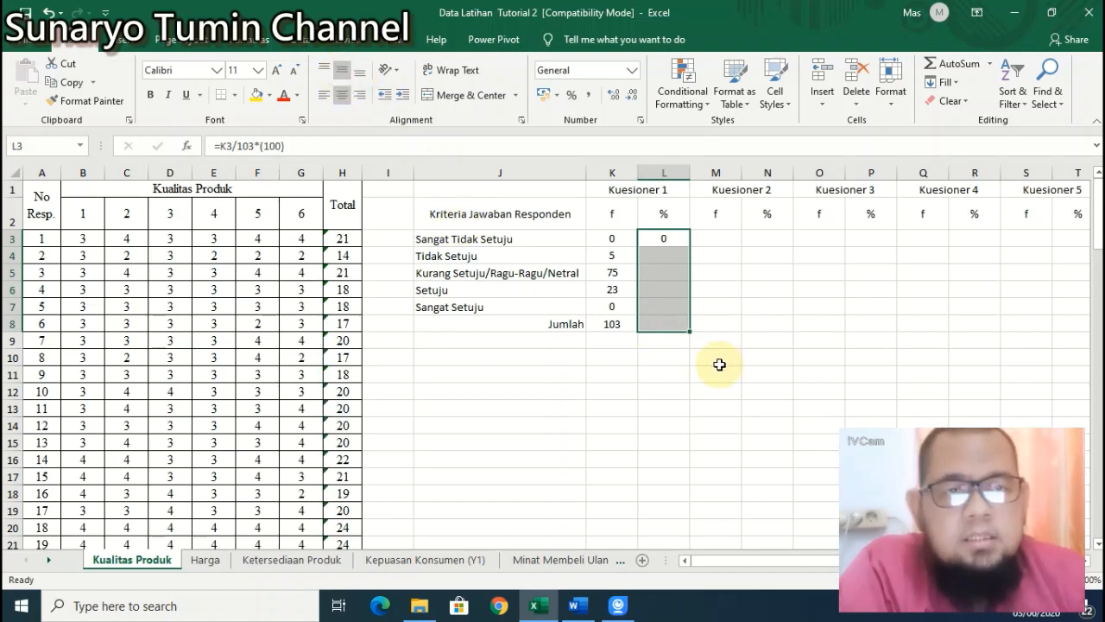
Step: Format the percentage cells as Number with 2 decimal places and a 1000 separator
left_click(896, 106)
left_click(960, 421)
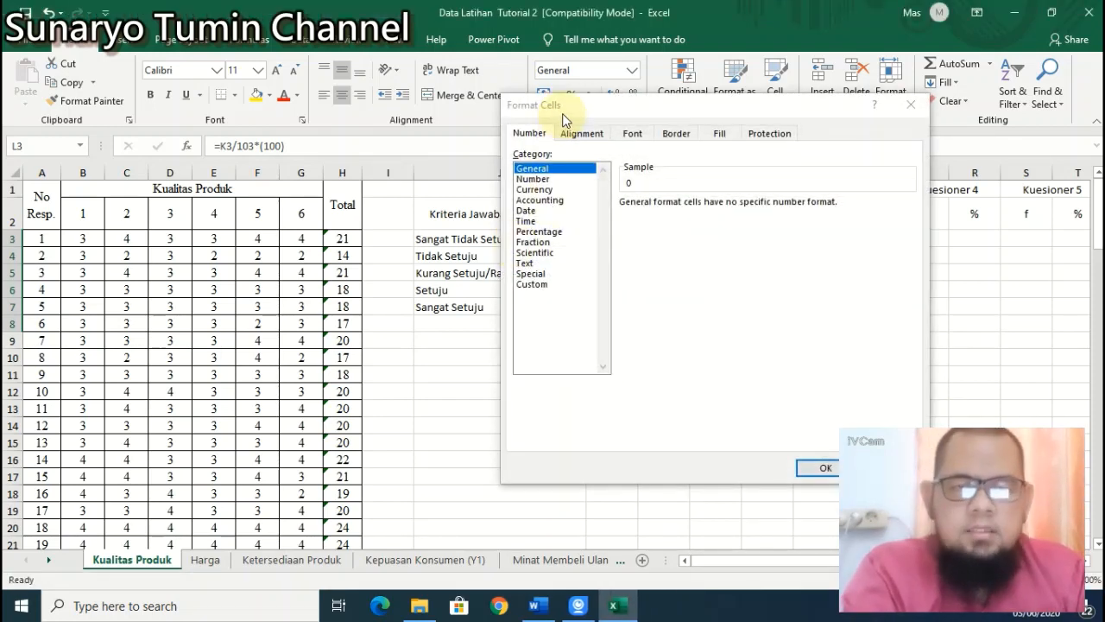
left_click(532, 179)
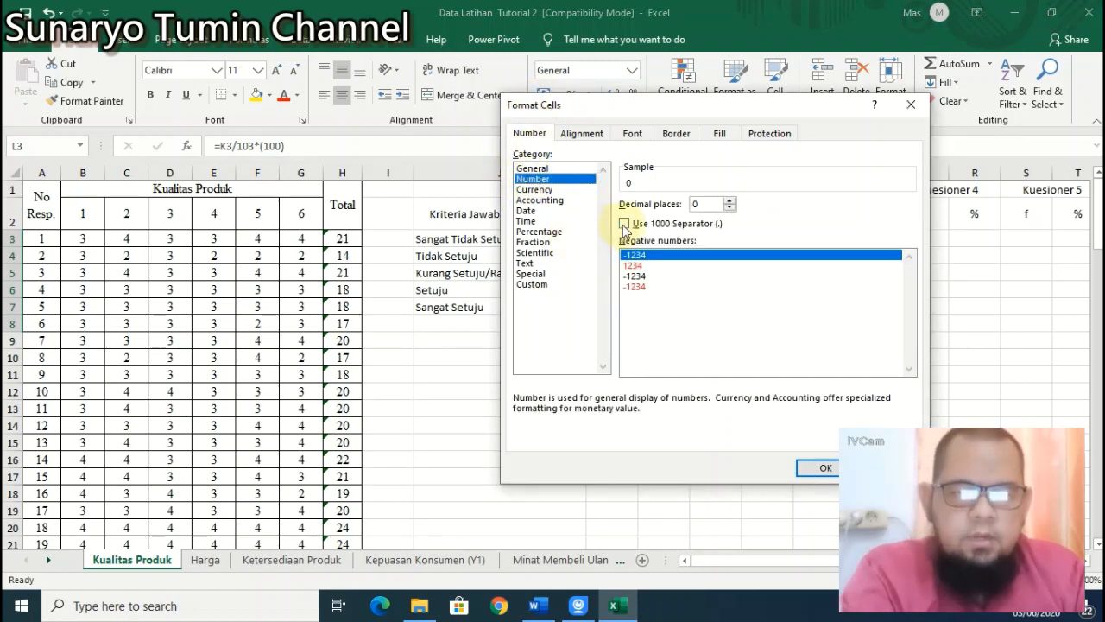
left_click(729, 200)
left_click(730, 200)
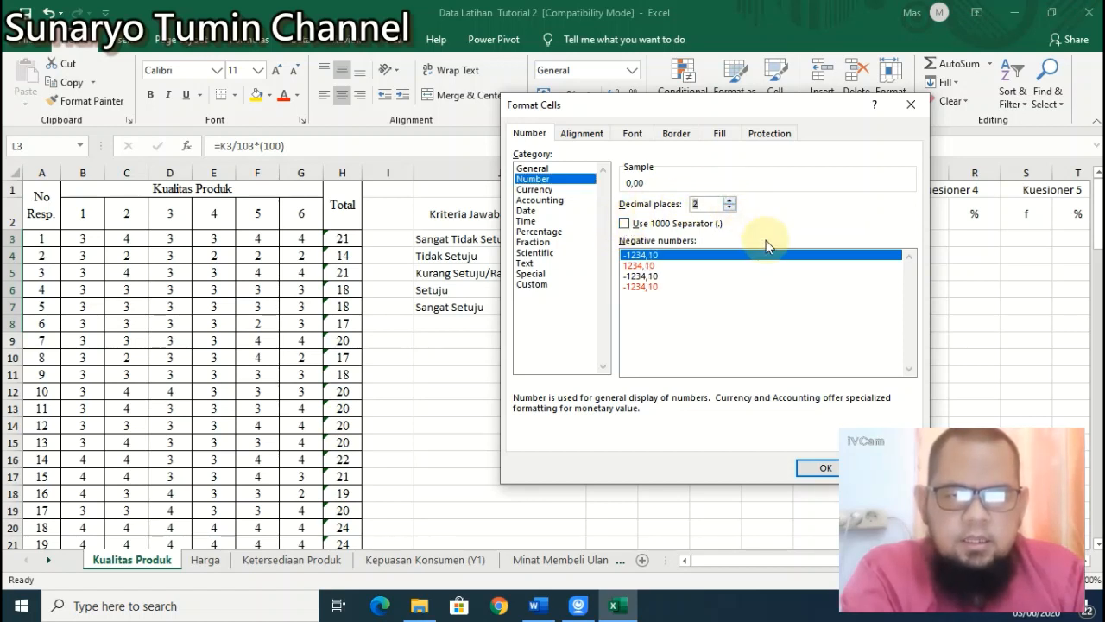
left_click(625, 224)
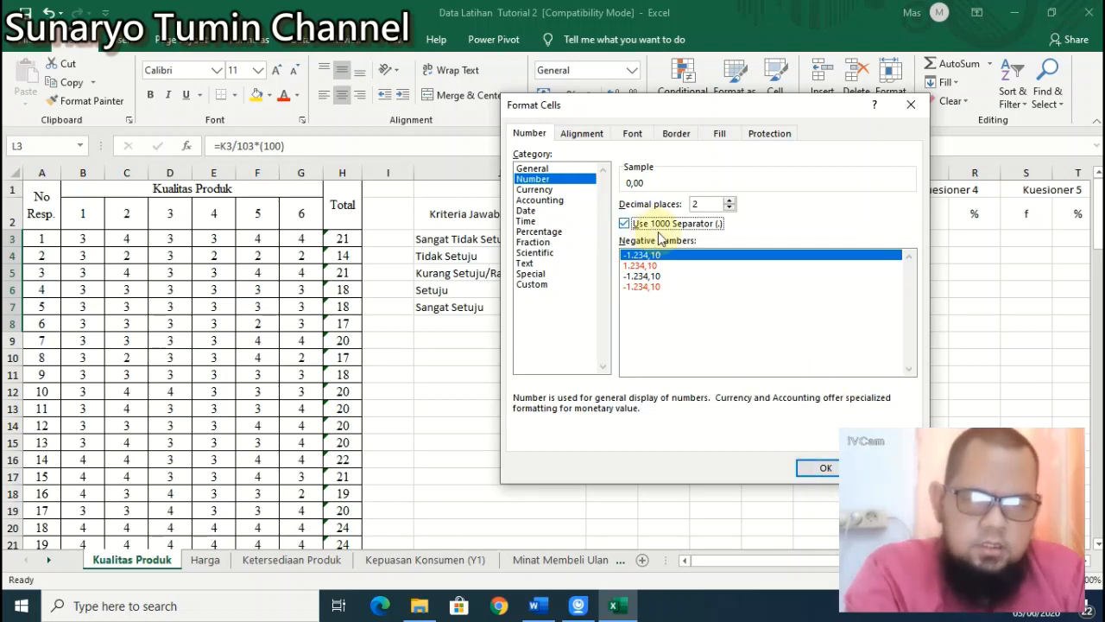
left_click(826, 467)
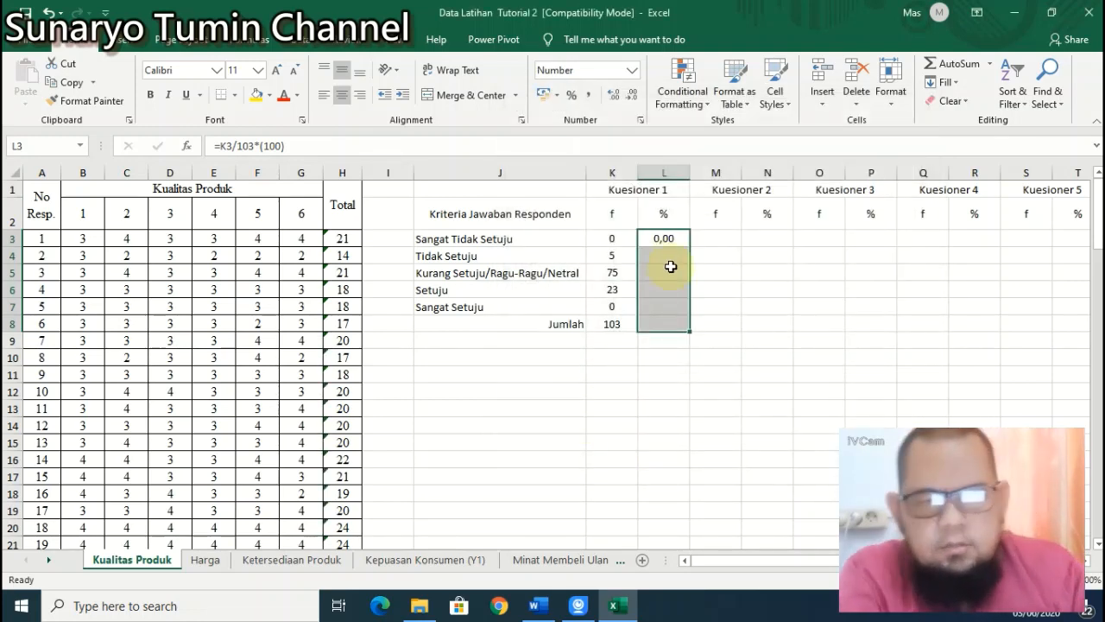
Step: Fill the percentage formula from L3 down to L7 and extend the K8 SUM across to L8
left_click(669, 241)
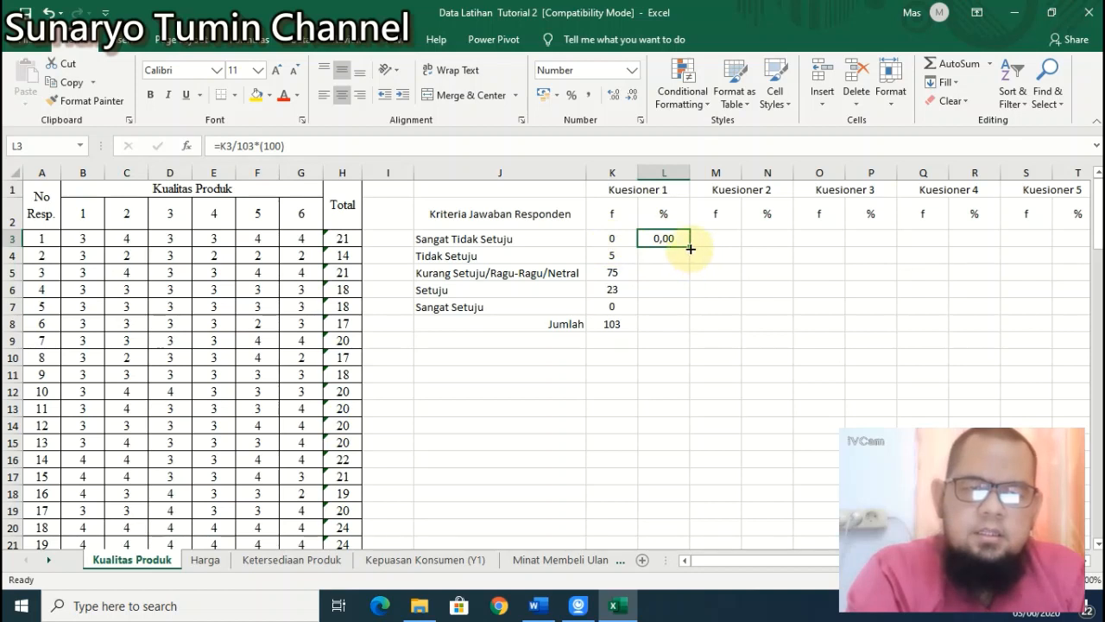
left_click_drag(690, 250, 688, 311)
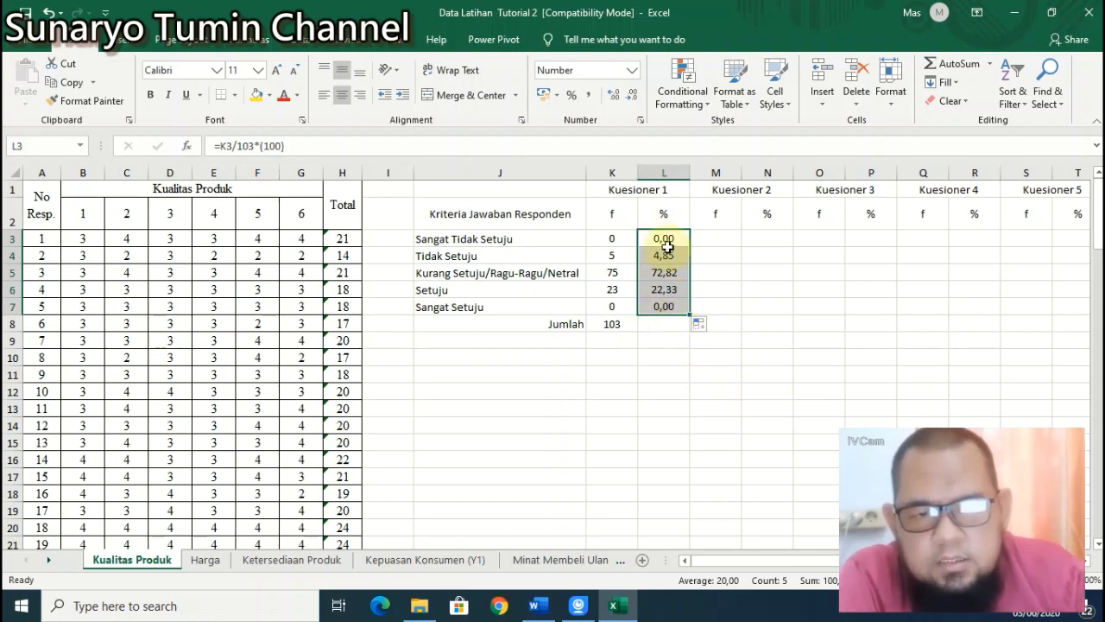
left_click(618, 324)
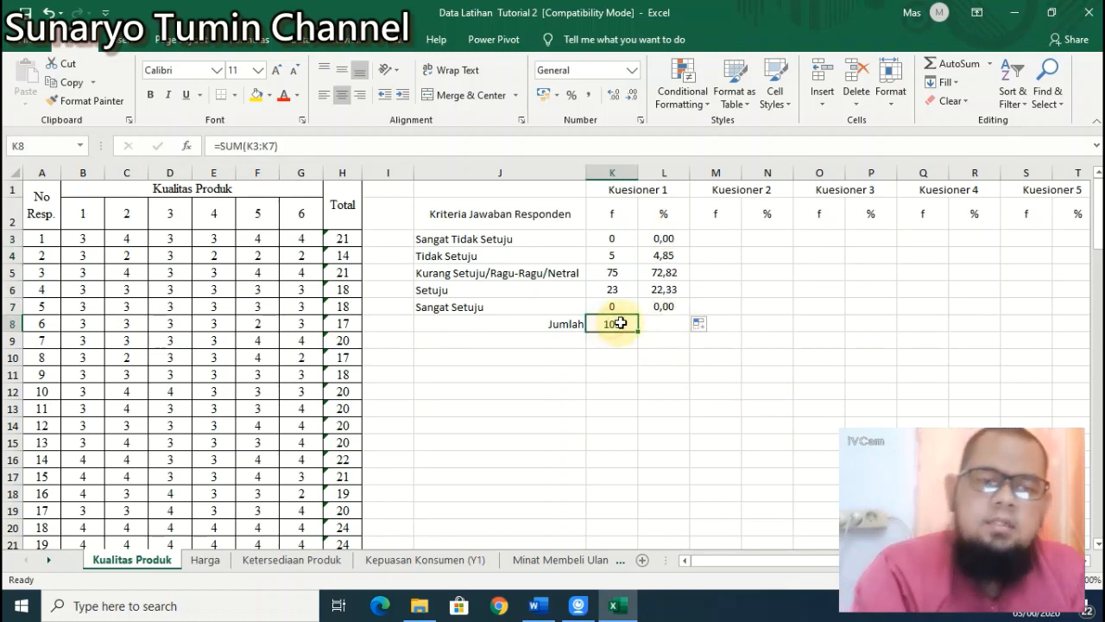
left_click_drag(639, 333, 677, 325)
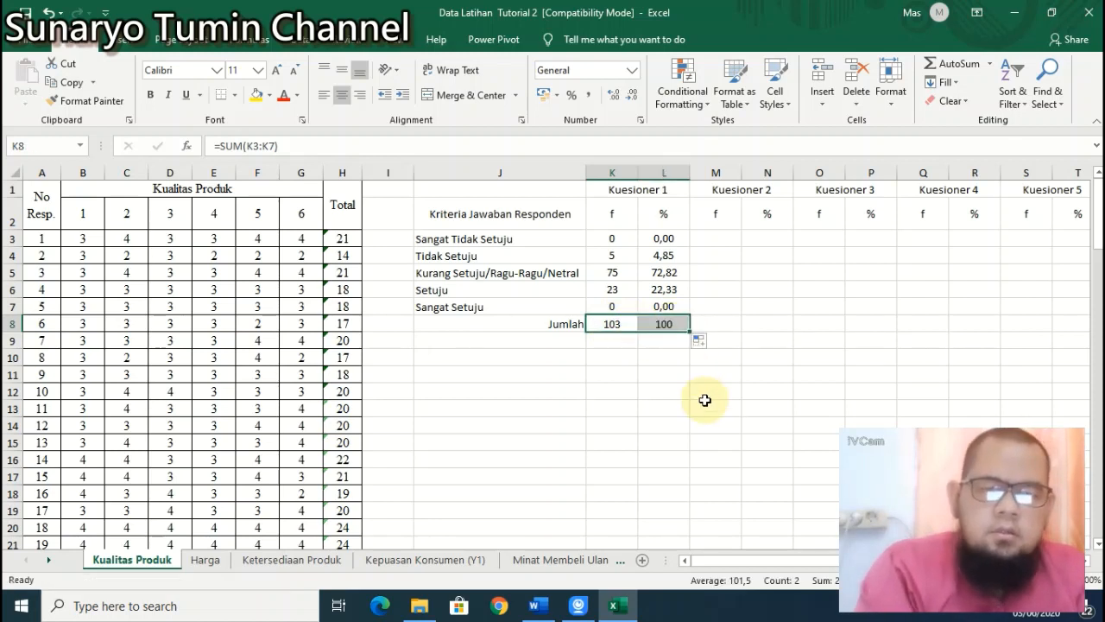
Step: Format the L8 total as Number with a 1000 separator and 2 decimals, showing 100,00
left_click(673, 326)
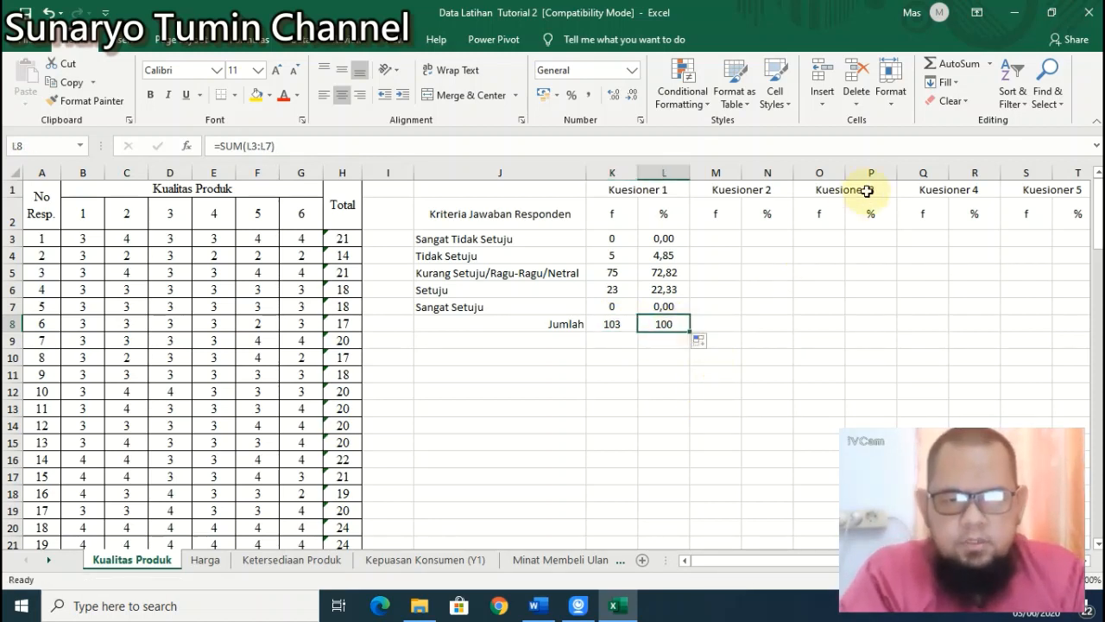
left_click(892, 93)
left_click(922, 415)
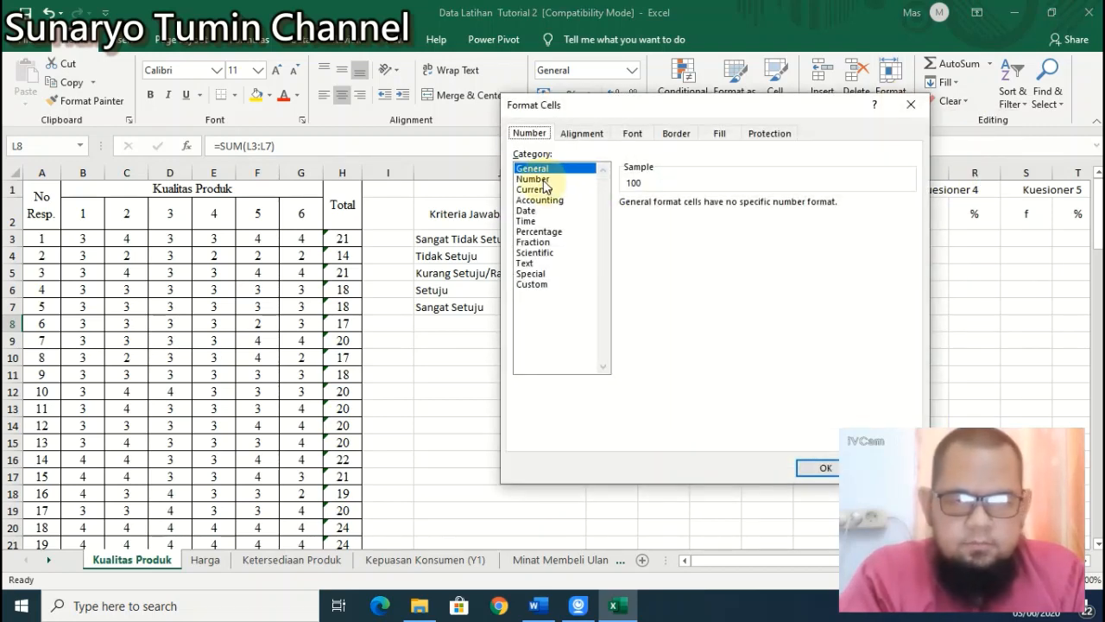
left_click(533, 179)
left_click(695, 226)
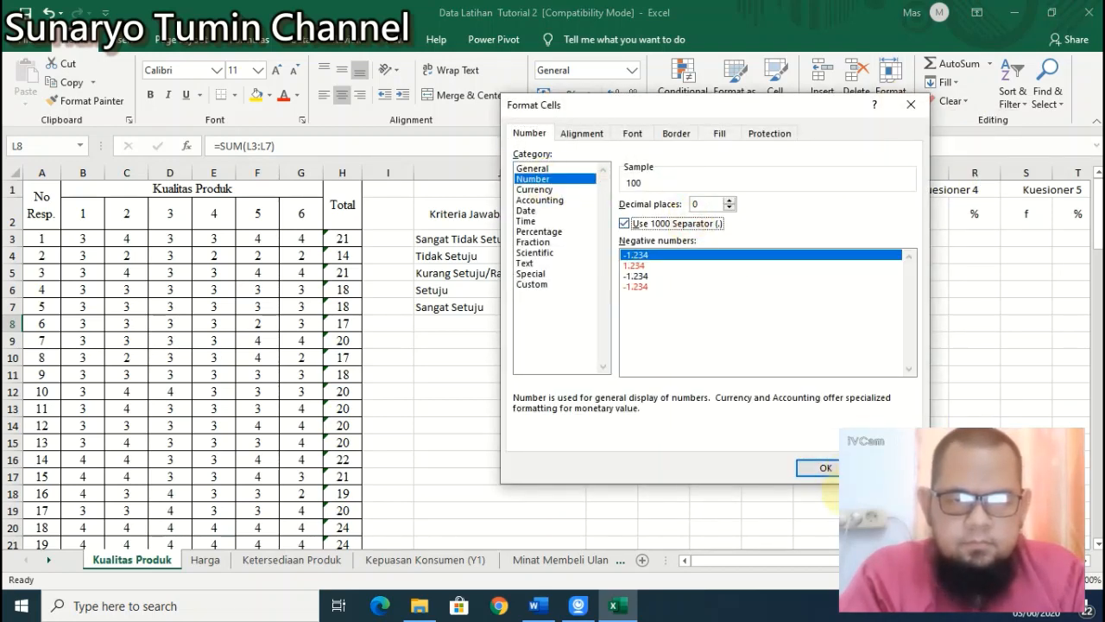
left_click(825, 467)
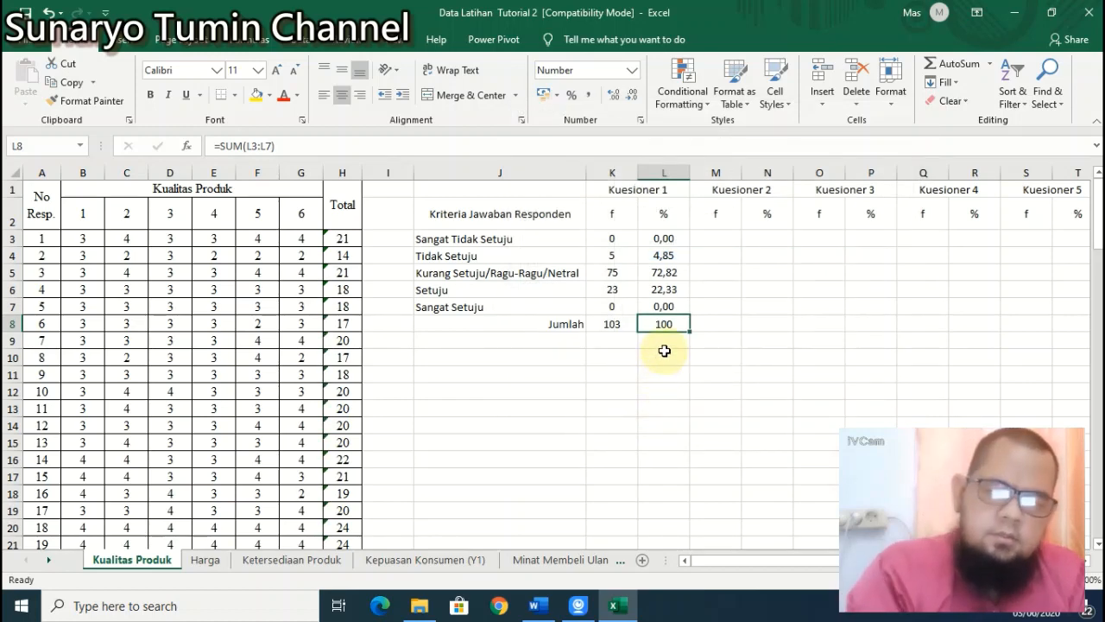
left_click(891, 79)
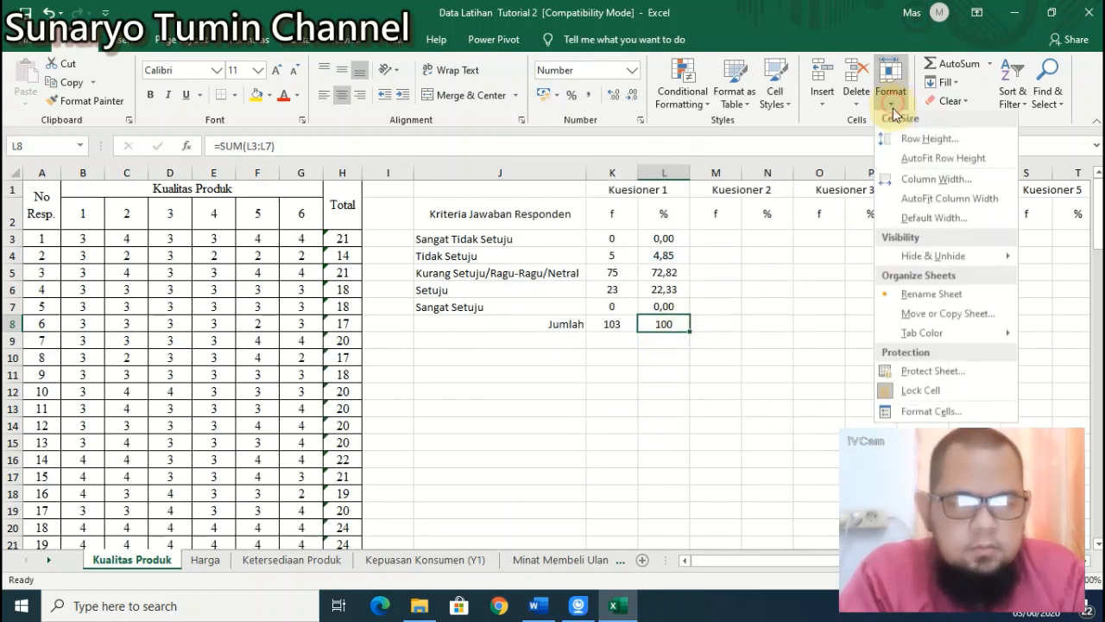
left_click(931, 415)
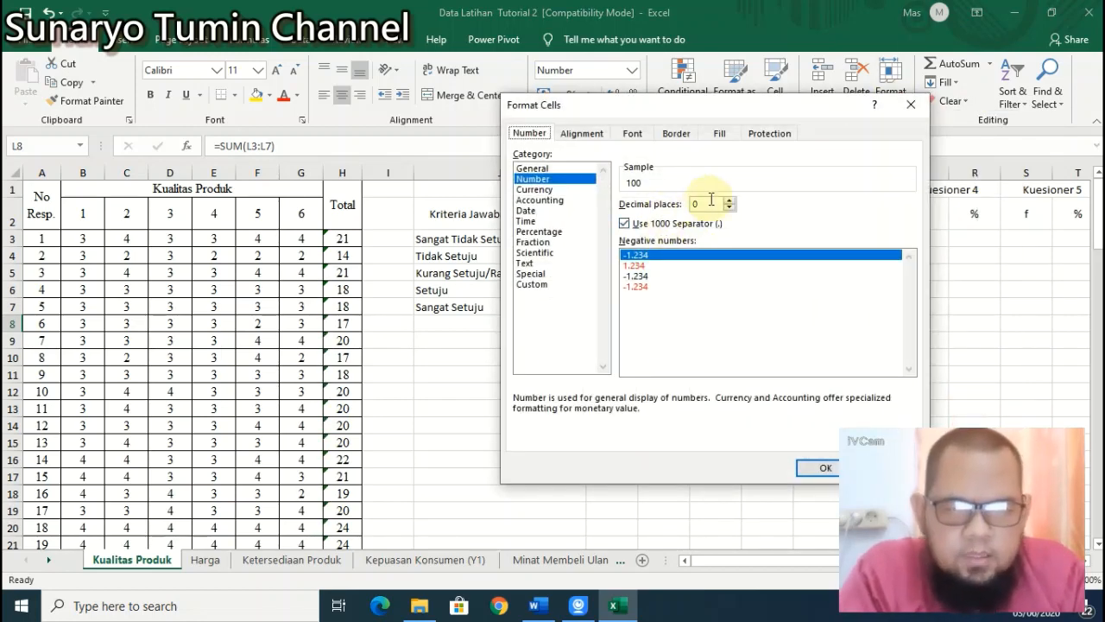
left_click(729, 199)
left_click(729, 200)
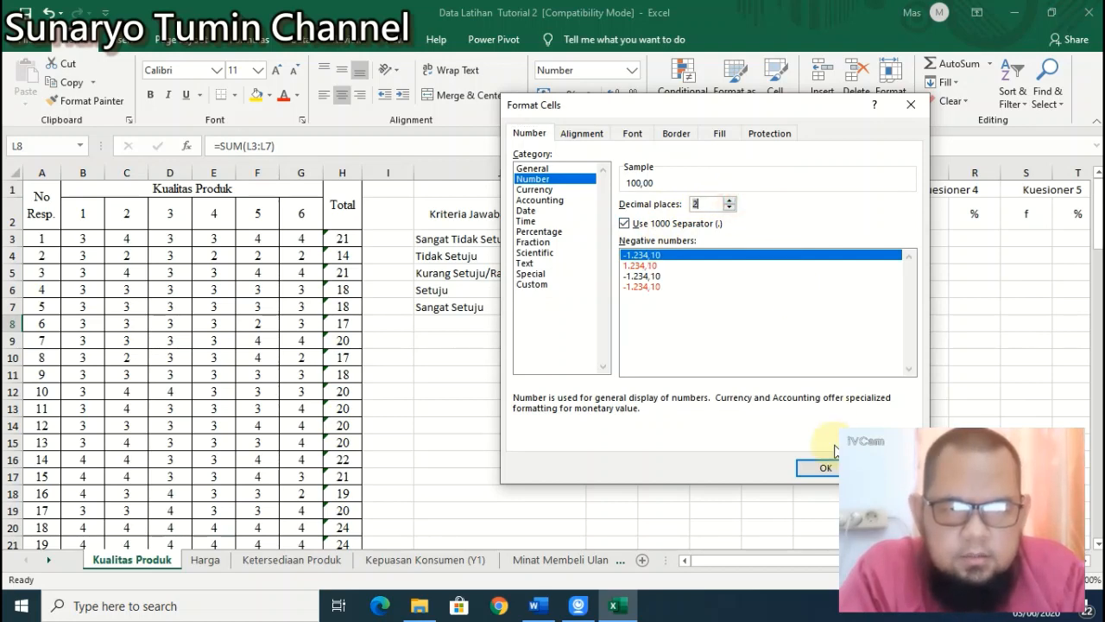
left_click(822, 470)
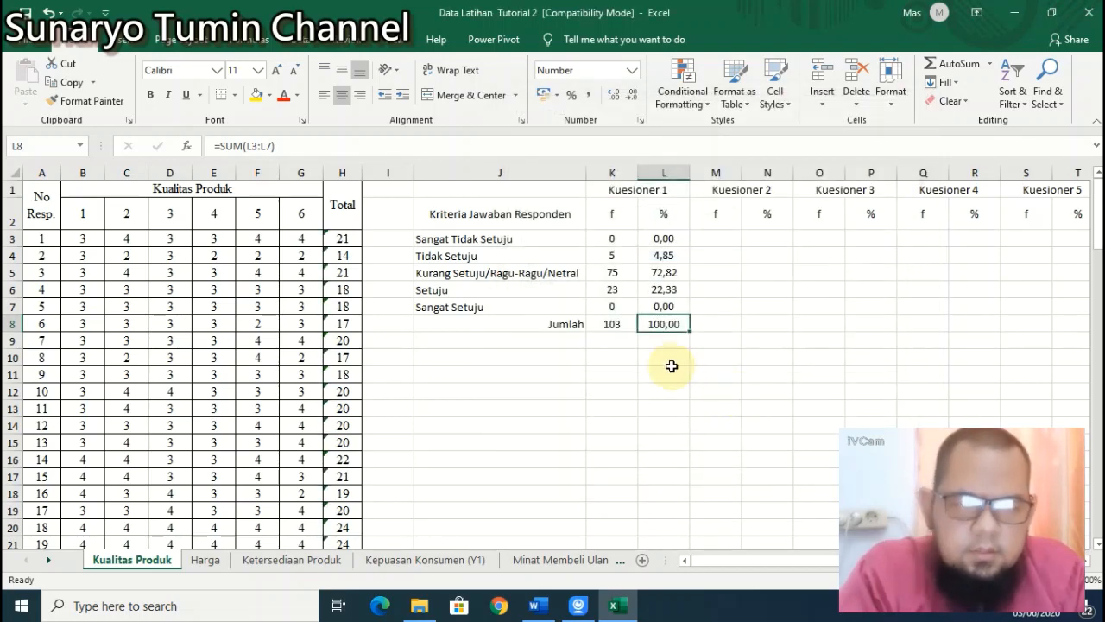
left_click(664, 360)
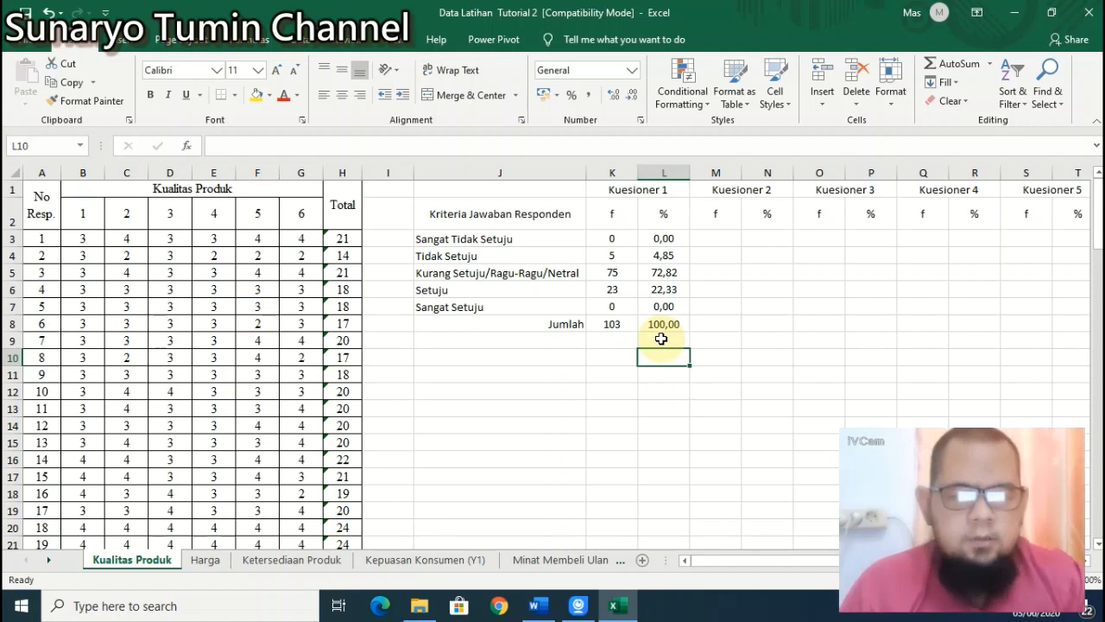
Step: Copy the K3:L8 f and % block, paste it at M3, and compare the K3 and M3 formulas
key("Up")
key("Up")
key("Up")
key("Up")
key("Up")
key("Up")
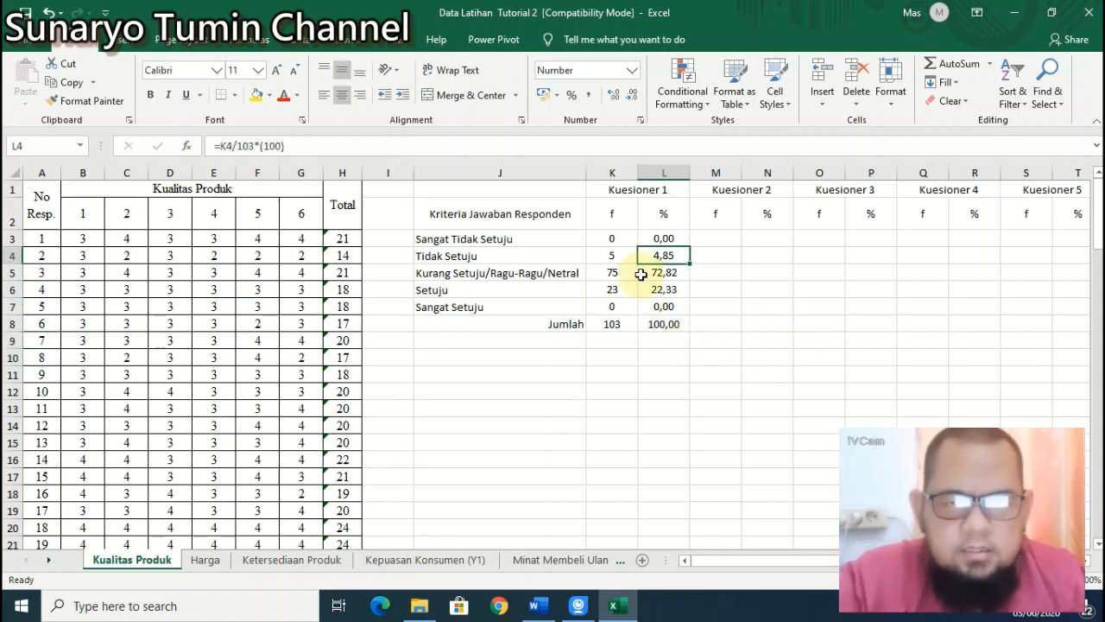
left_click_drag(613, 239, 664, 316)
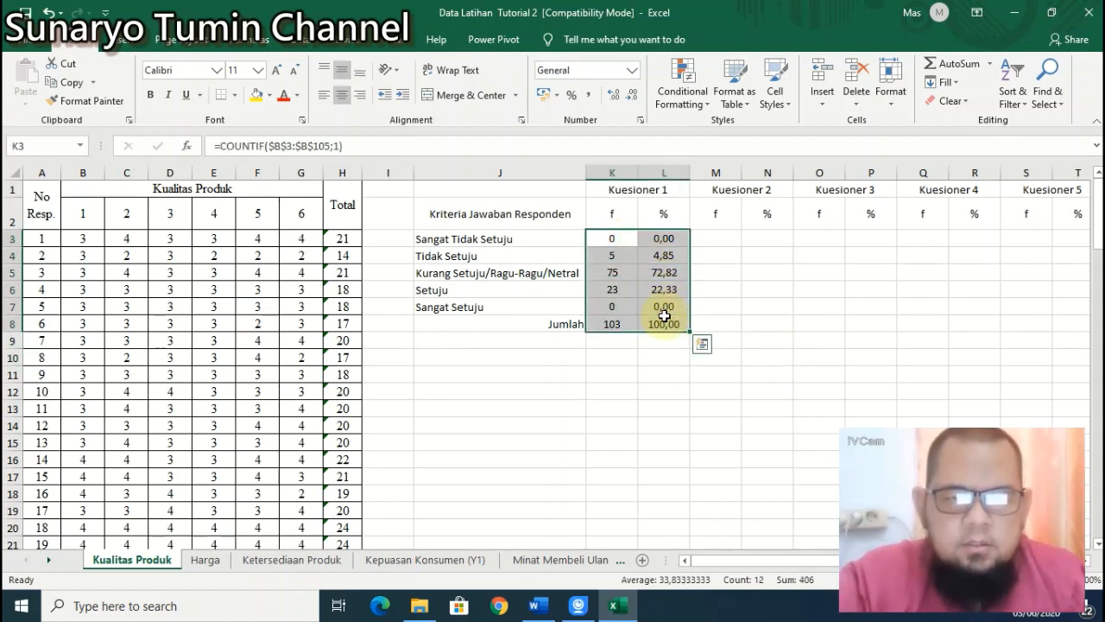
key("ctrl+q")
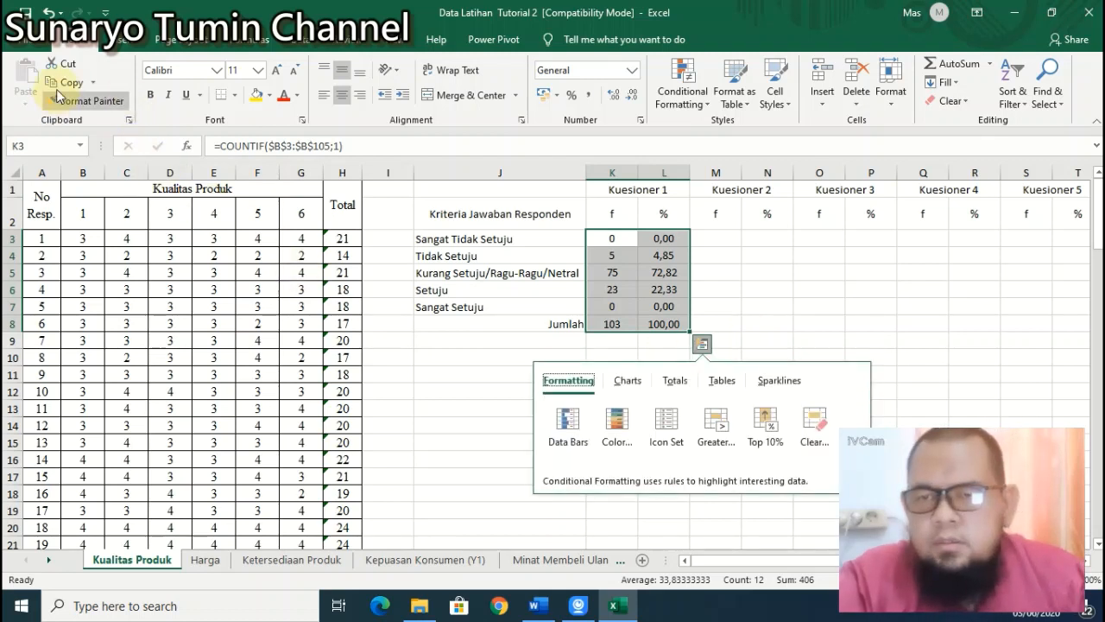
left_click(68, 82)
left_click(716, 239)
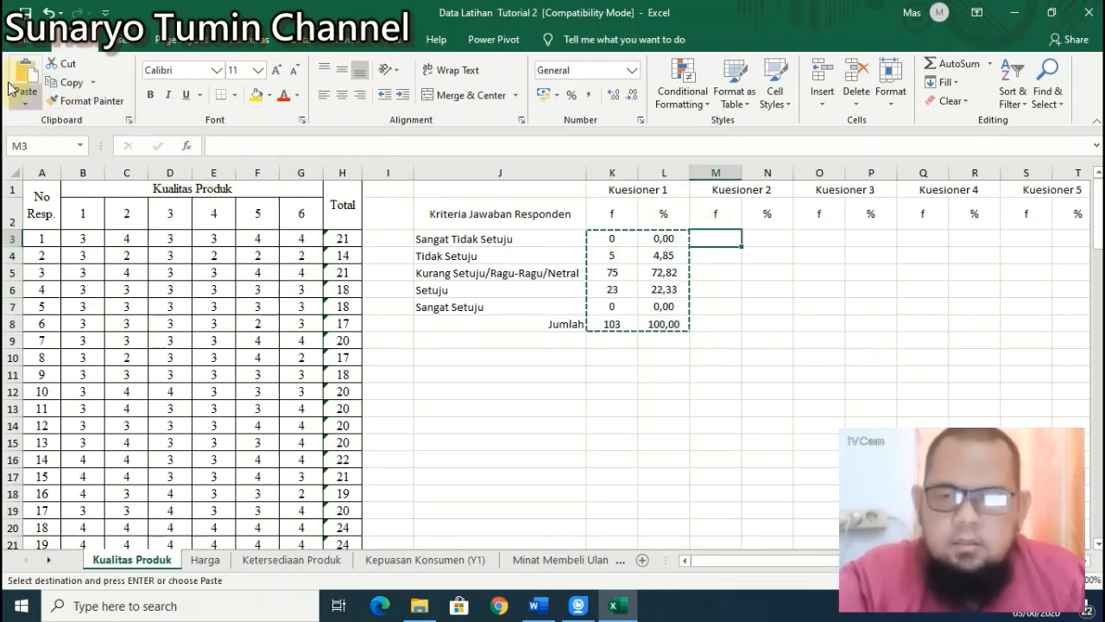
left_click(26, 77)
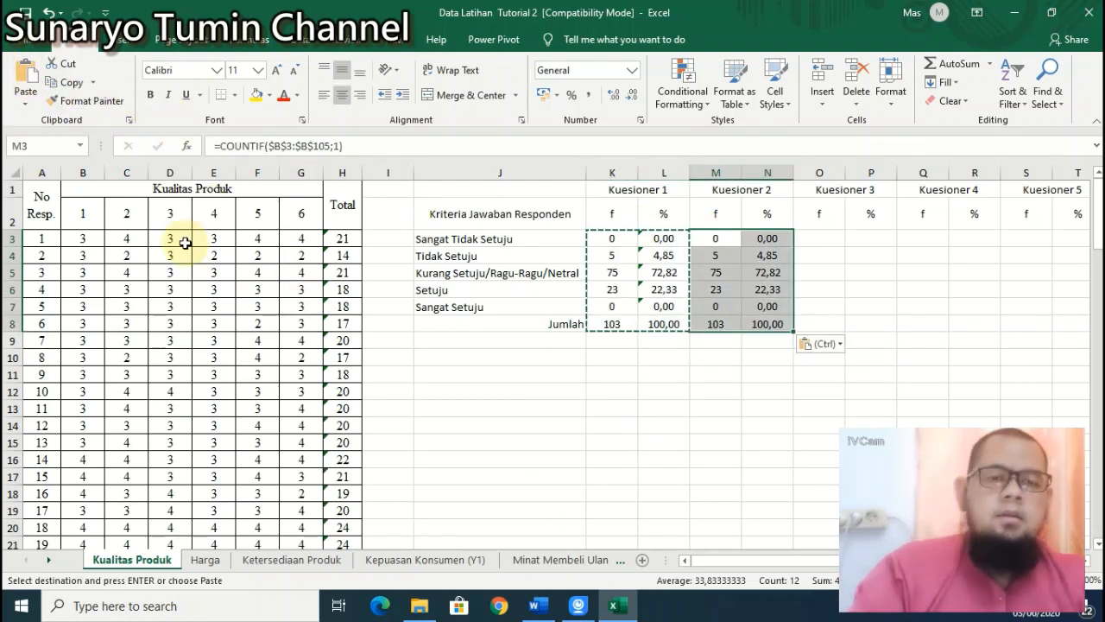
key("Left")
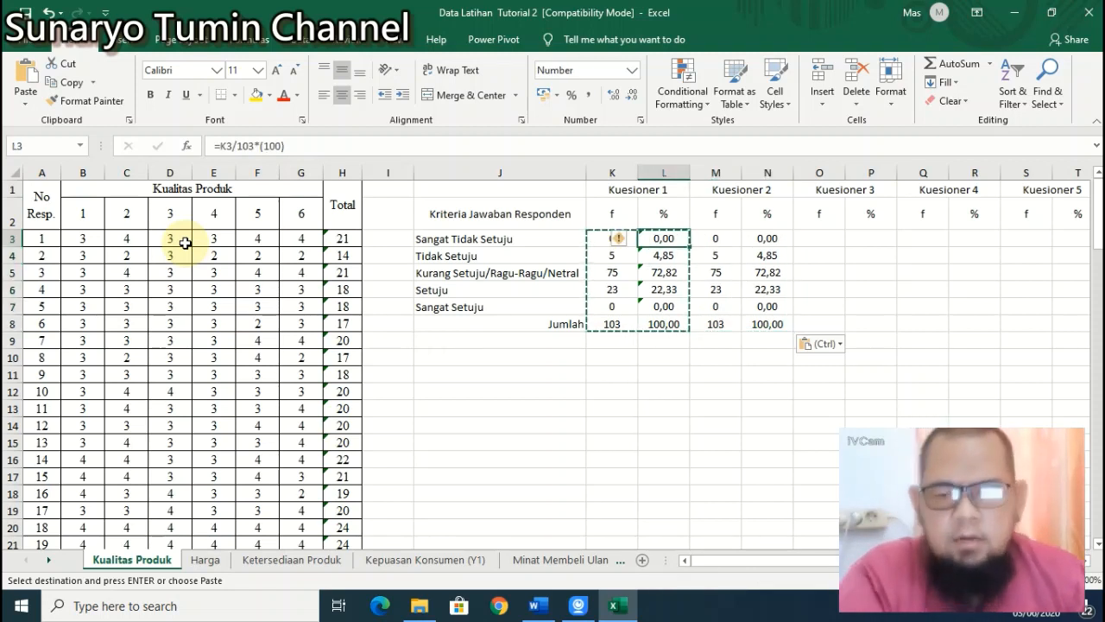
key("Escape")
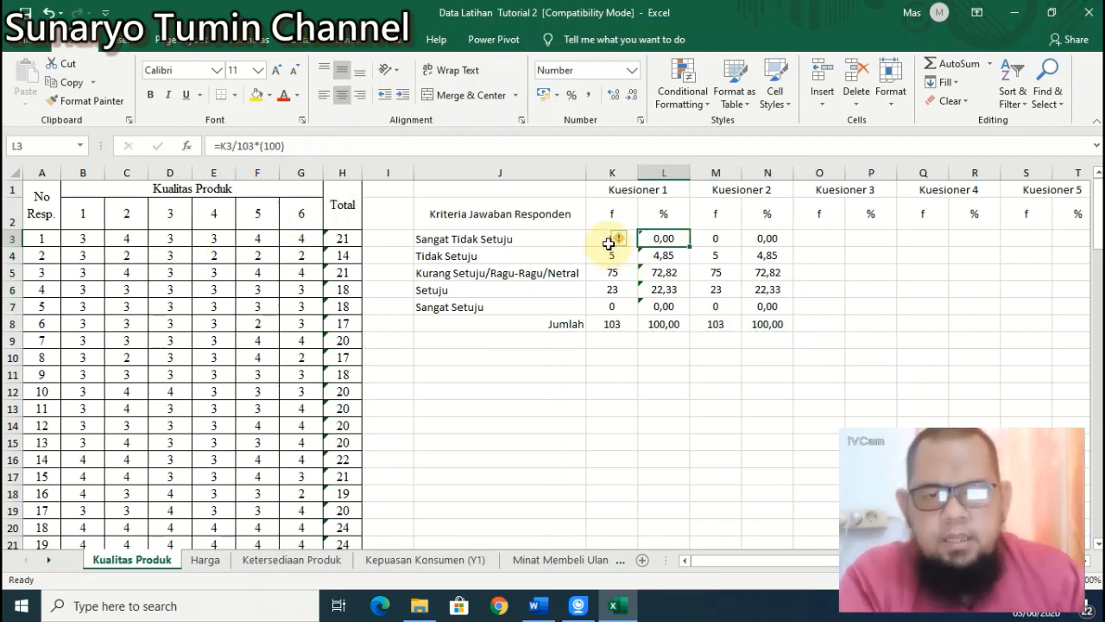
left_click(602, 235)
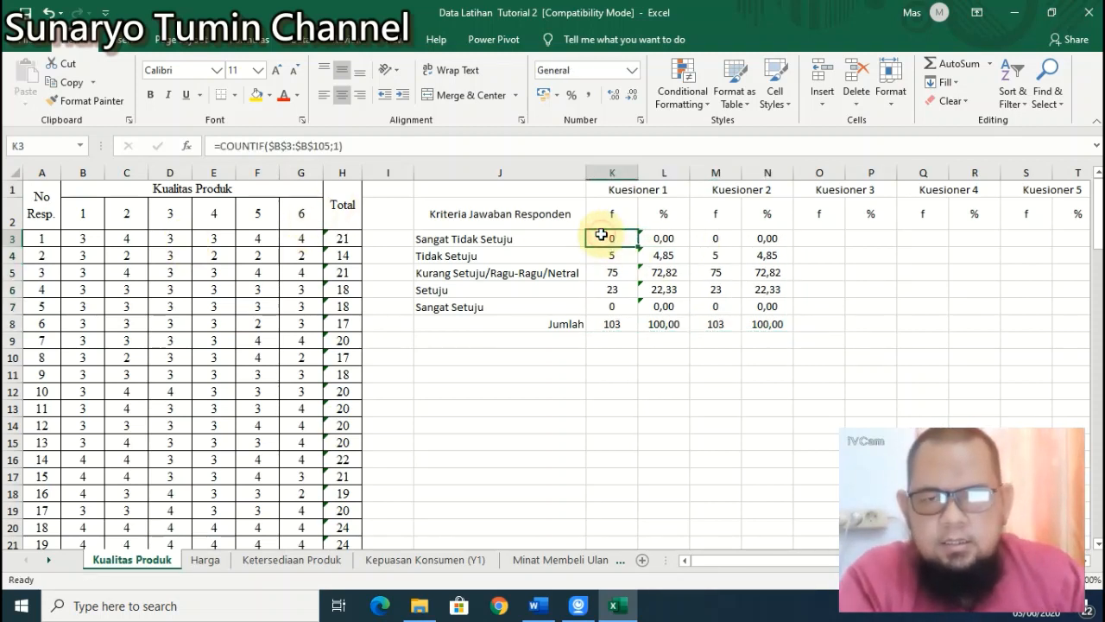
left_click(712, 235)
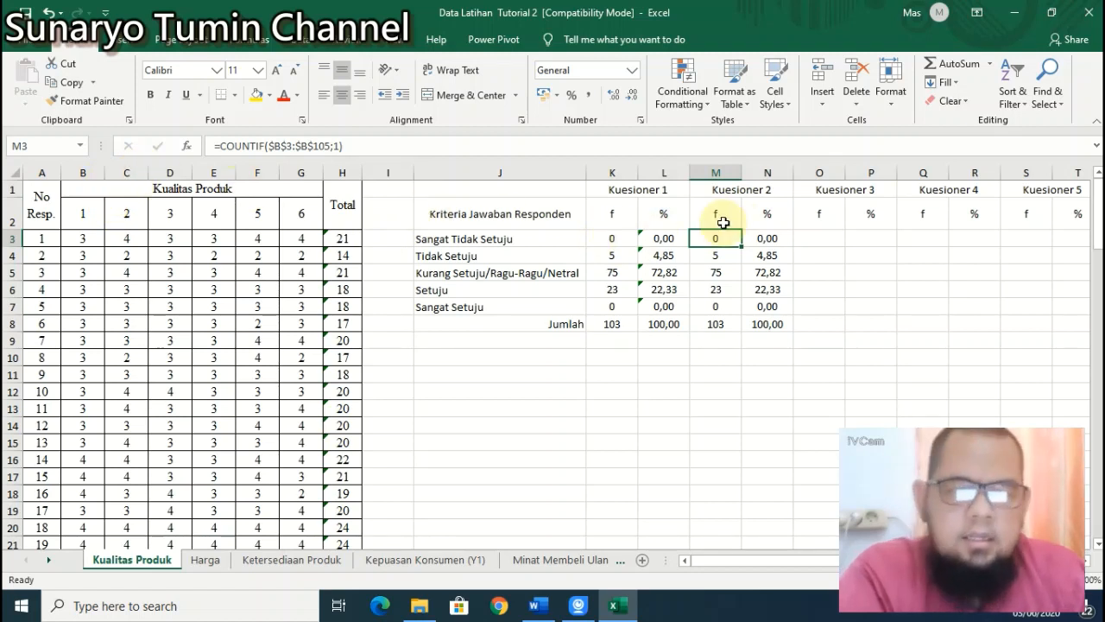
Step: Point the first two Kuesioner 2 COUNTIF ranges at column C, giving counts 0 and 9
left_click(282, 145)
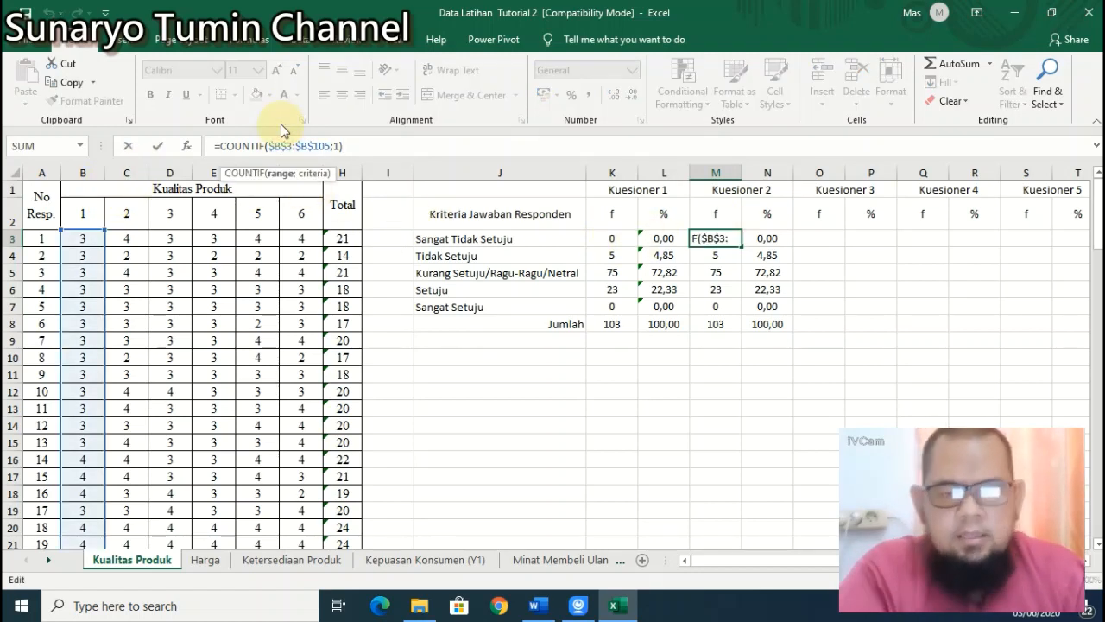
key("BackSpace")
type("C")
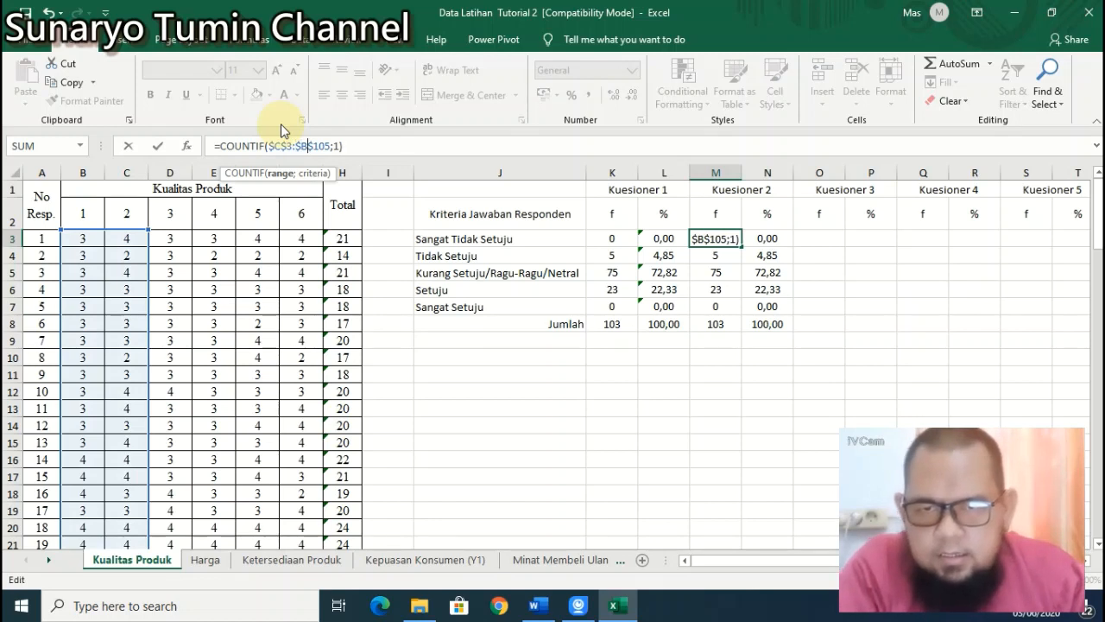
key("Return")
left_click(292, 146)
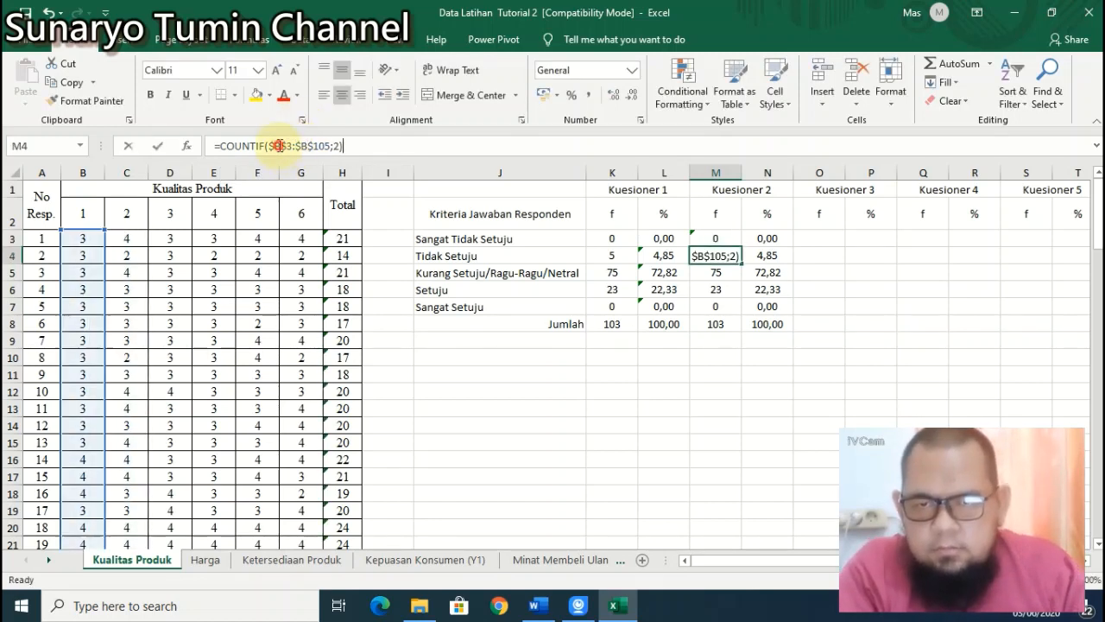
key("BackSpace")
type("C")
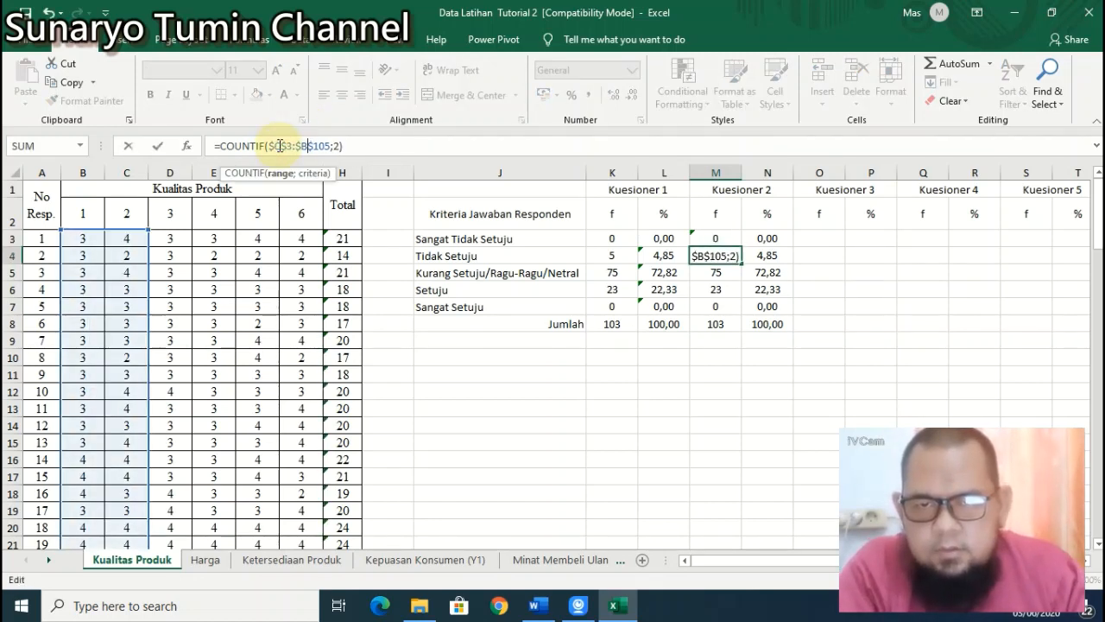
key("Return")
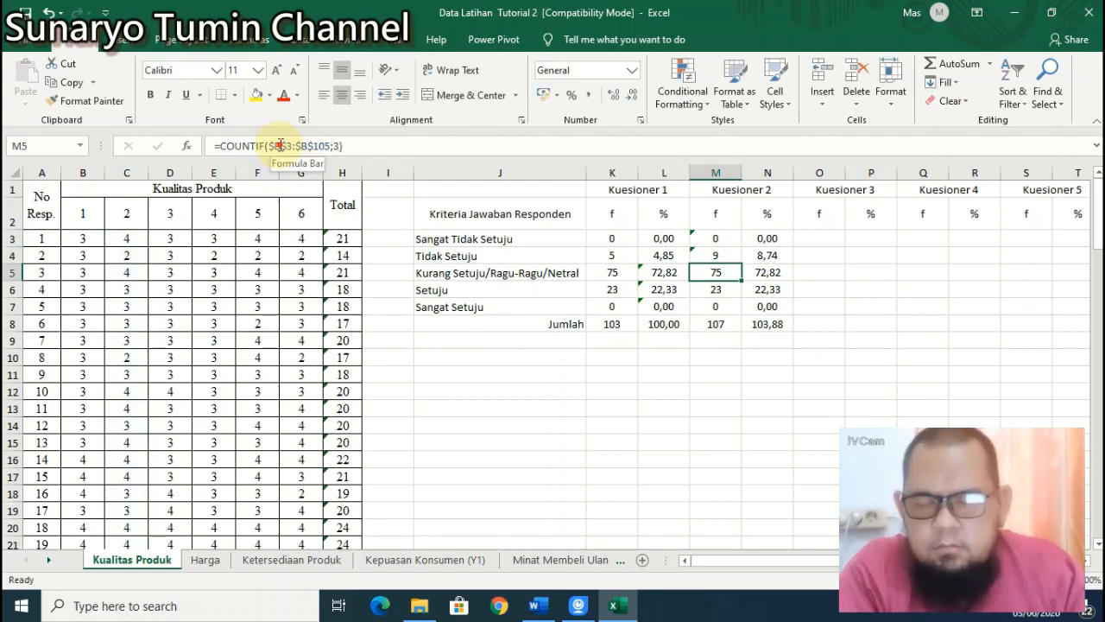
Step: Change the Ragu-Ragu count's range to $C$3:$C$105 so it shows 73
left_click(279, 146)
key("BackSpace")
type("C")
key("Right")
key("Right")
key("Right")
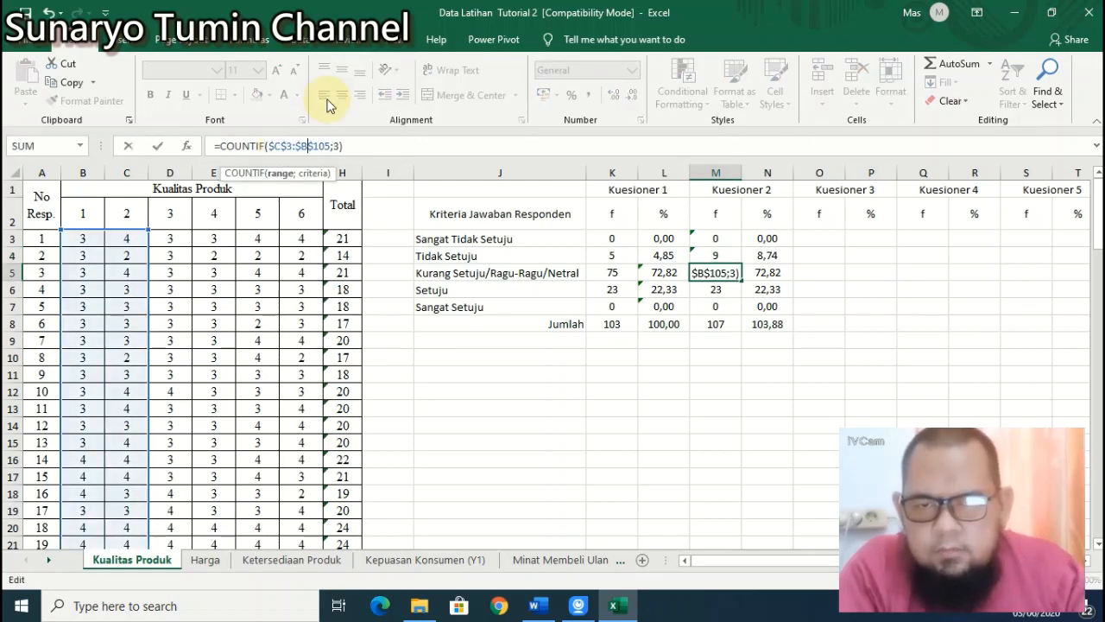
key("BackSpace")
type("C")
key("Return")
Step: Switch the Setuju and Sangat Setuju counts to column C, giving 21 and 0
left_click(282, 146)
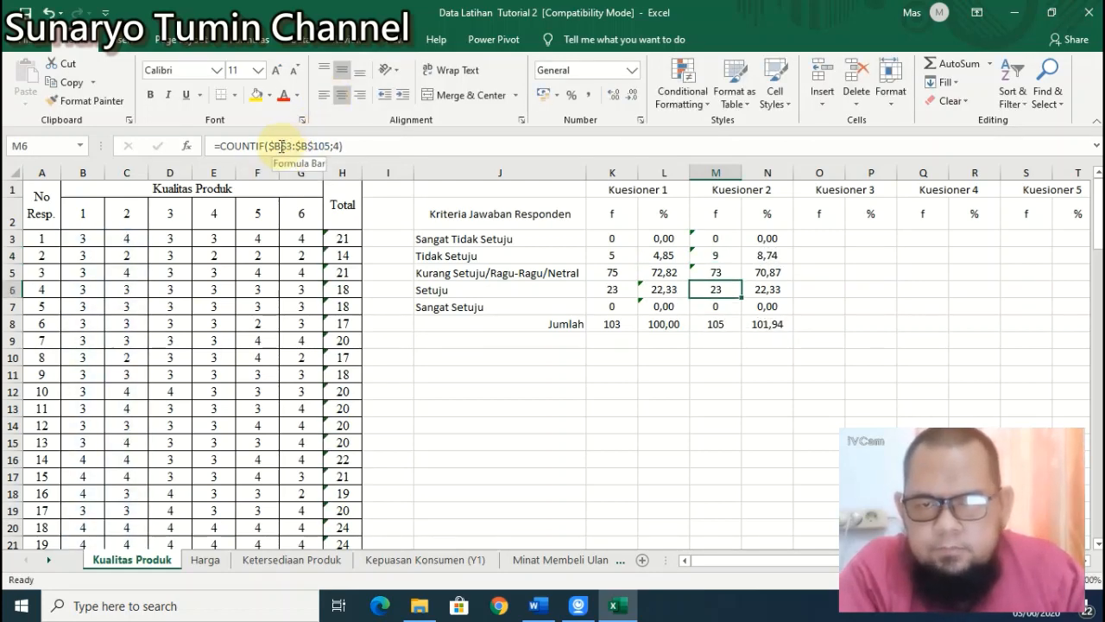
key("BackSpace")
type("C")
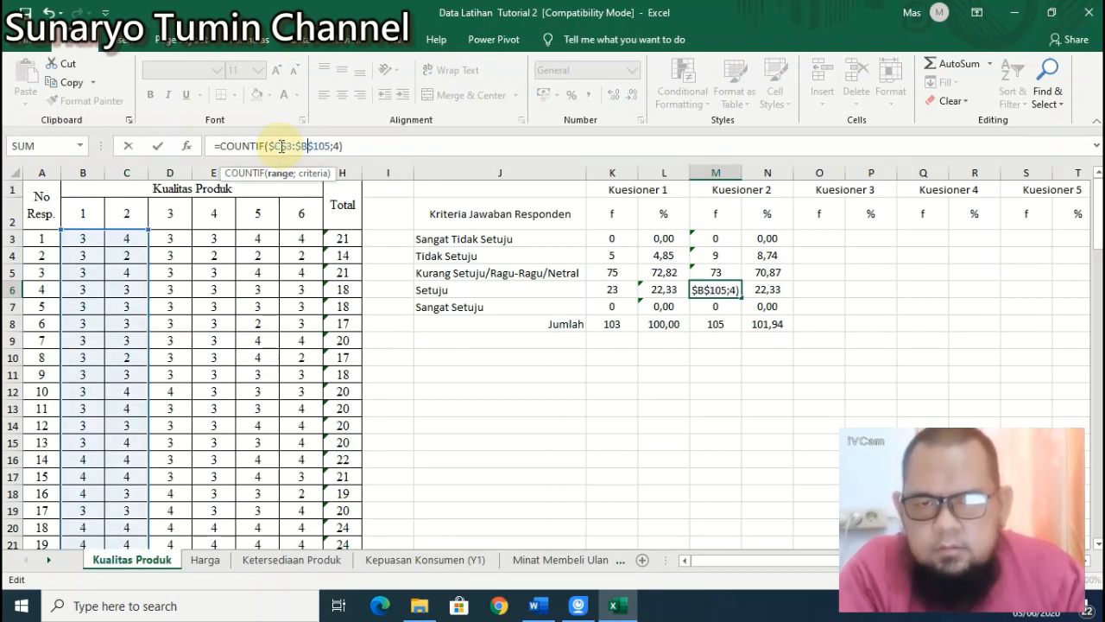
key("BackSpace")
type("C")
key("Return")
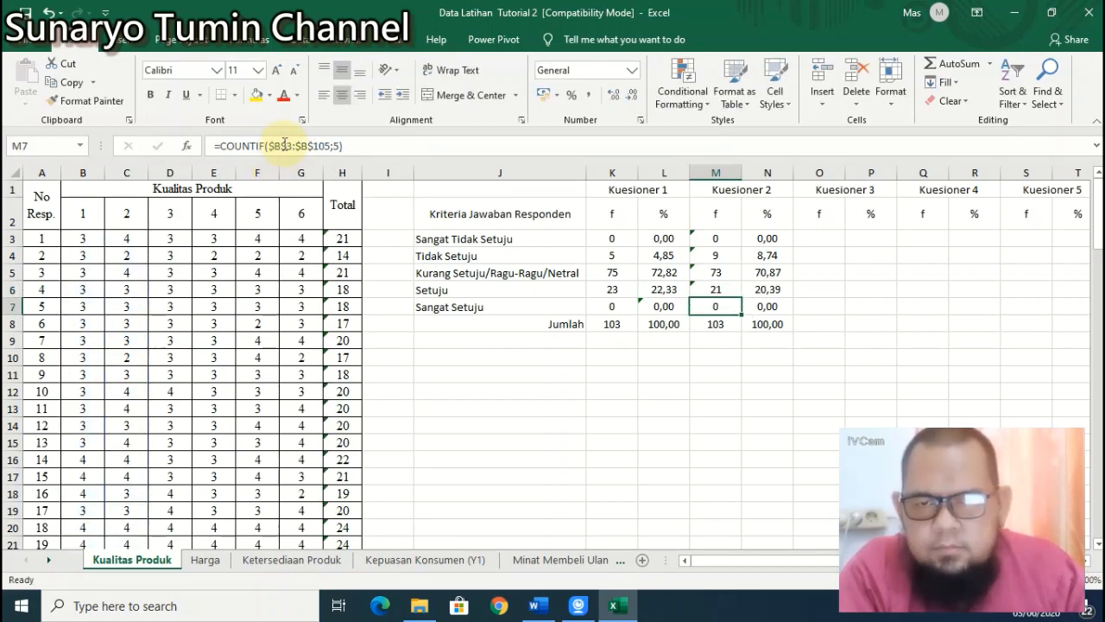
left_click(282, 146)
key("BackSpace")
type("C")
key("Right")
key("Right")
key("Right")
key("Right")
key("Right")
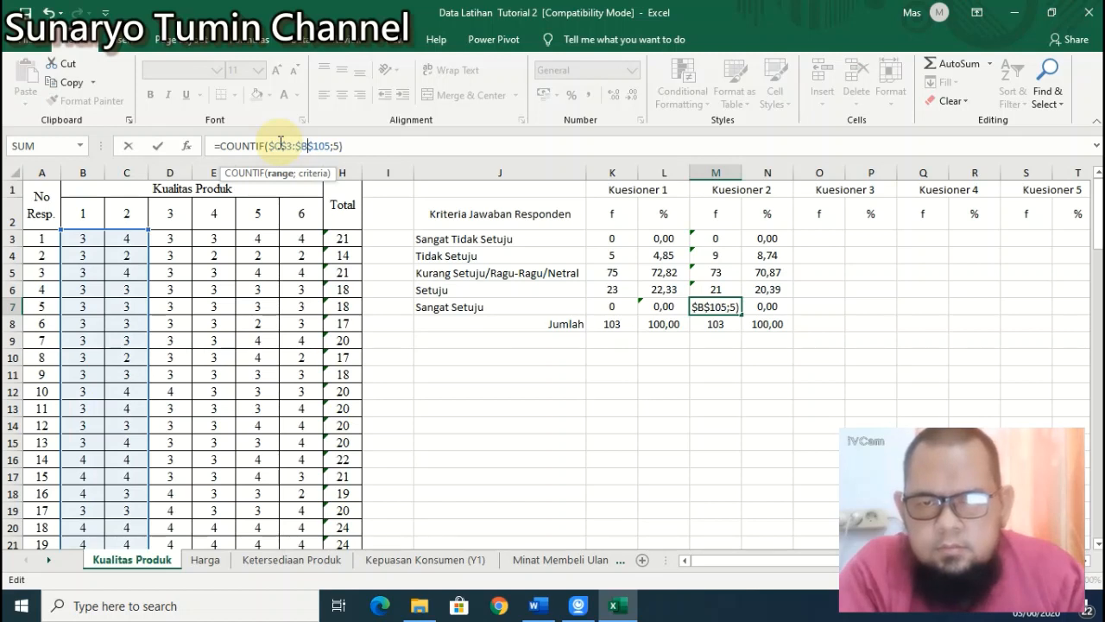
key("BackSpace")
type("C")
key("Return")
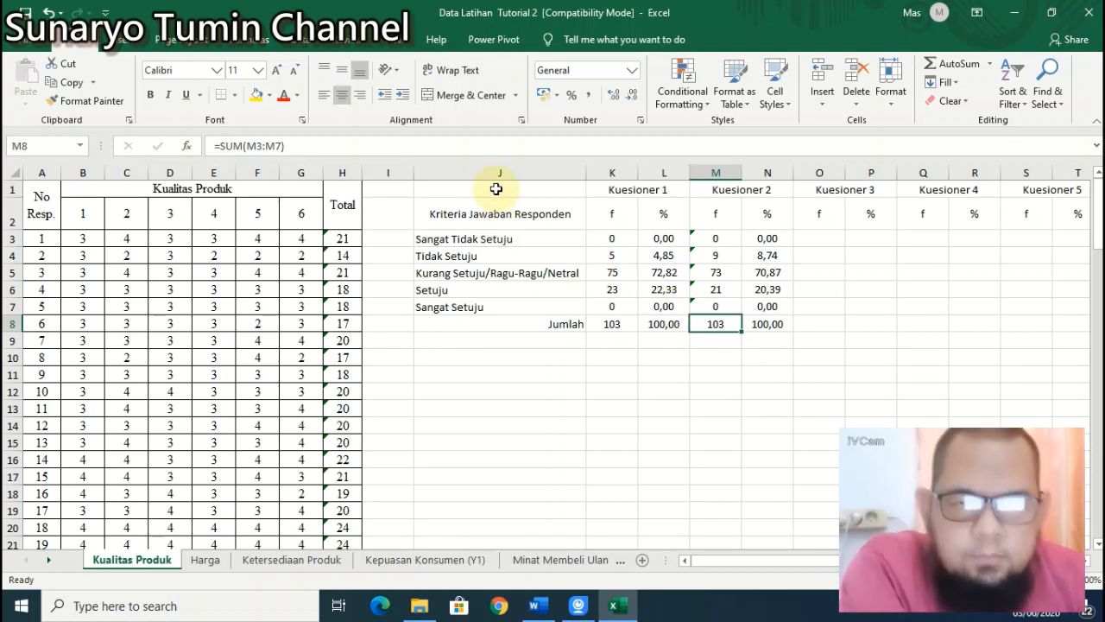
Step: Copy columns J:V from Kualitas Produk and paste them at J1 on the Harga sheet
left_click(494, 170)
left_click_drag(494, 170, 1017, 268)
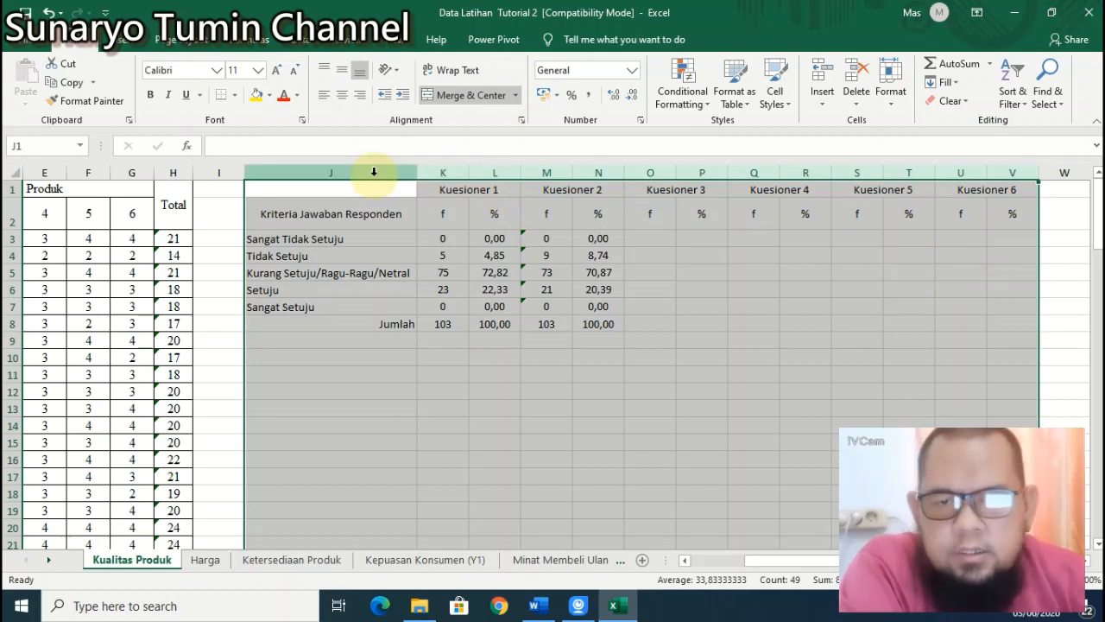
left_click(62, 83)
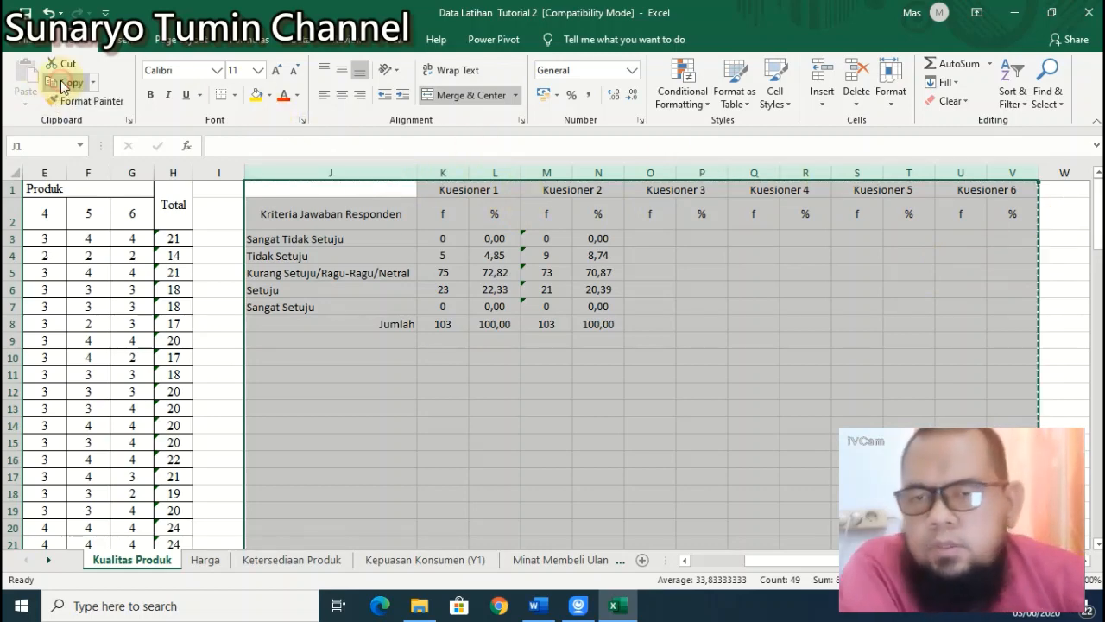
left_click(206, 563)
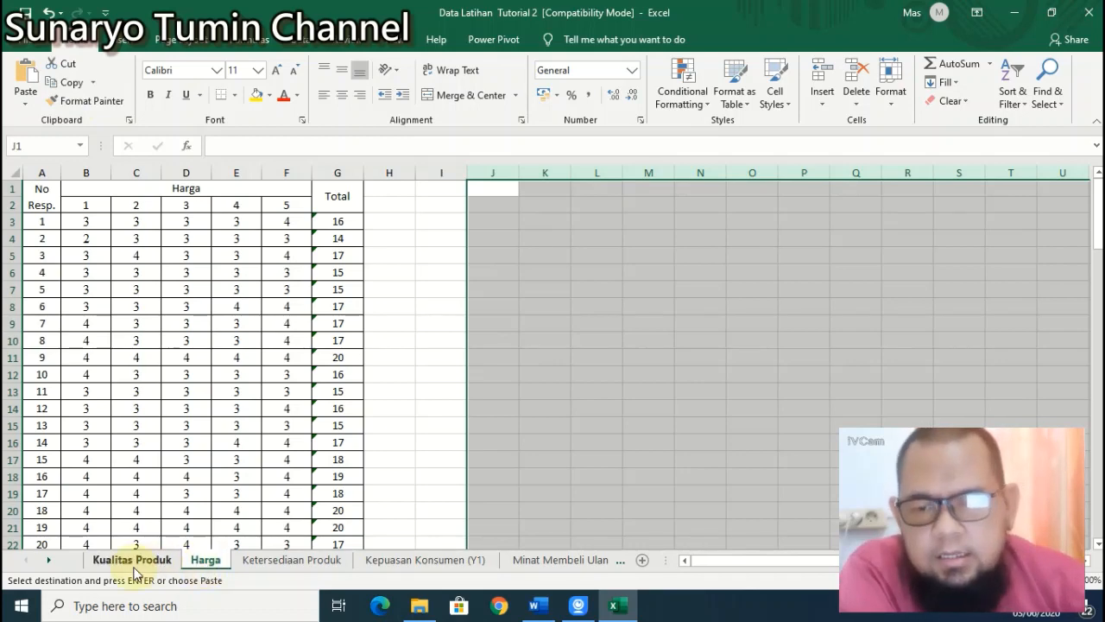
left_click(134, 563)
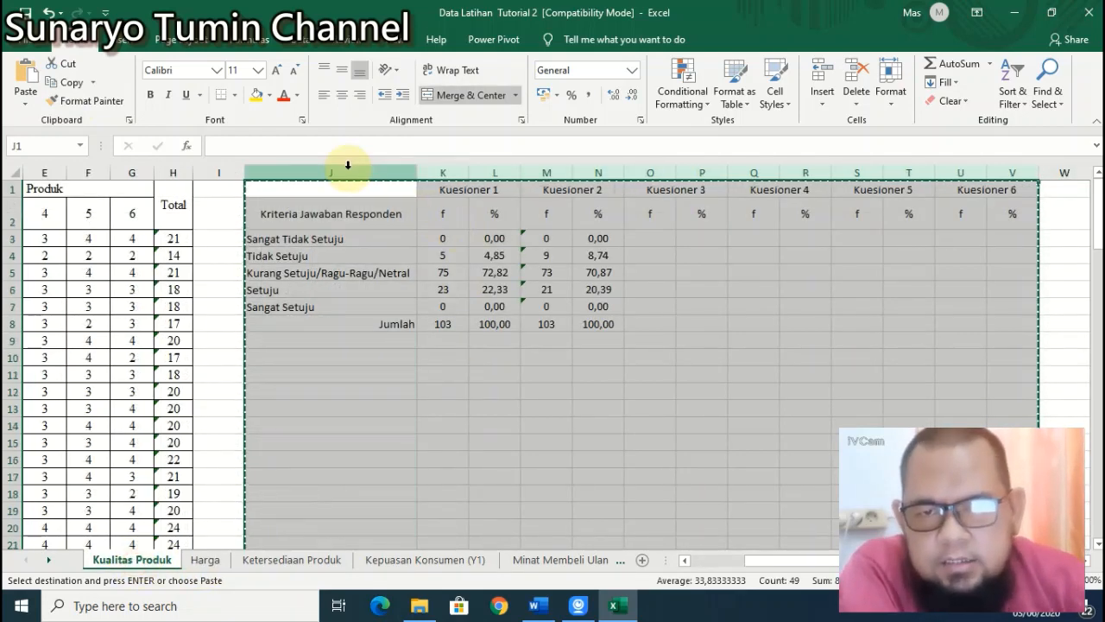
left_click(207, 561)
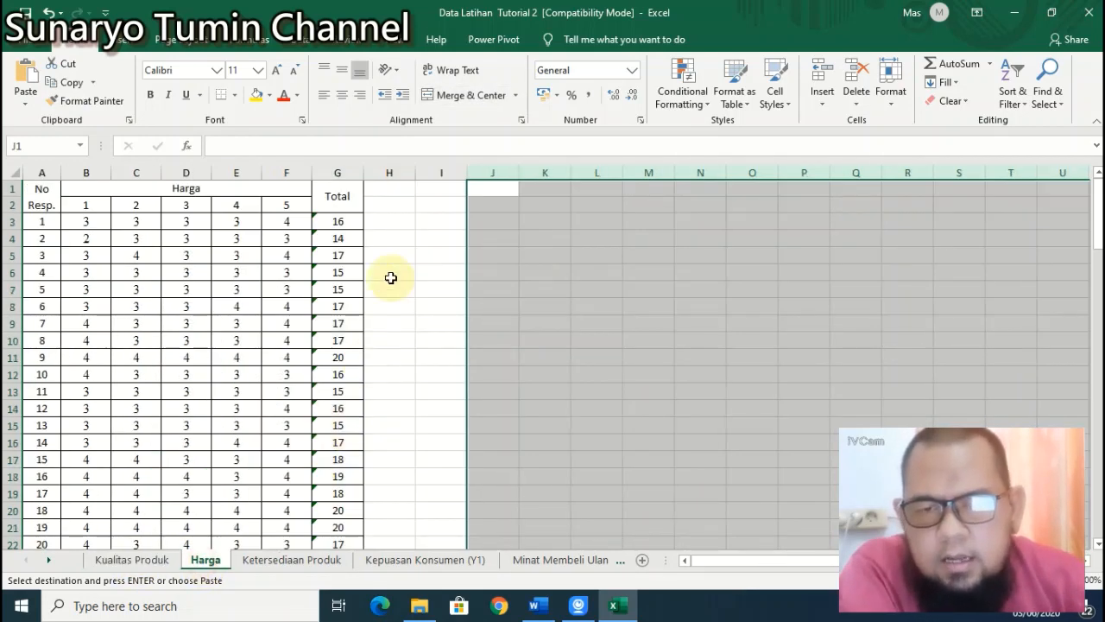
left_click(493, 183)
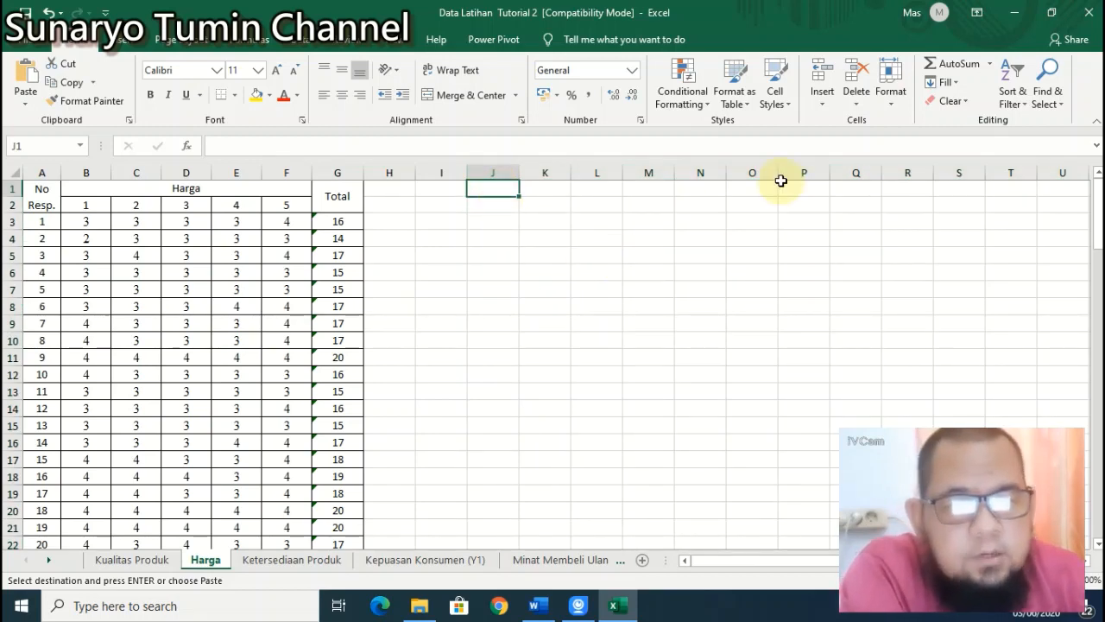
left_click(24, 75)
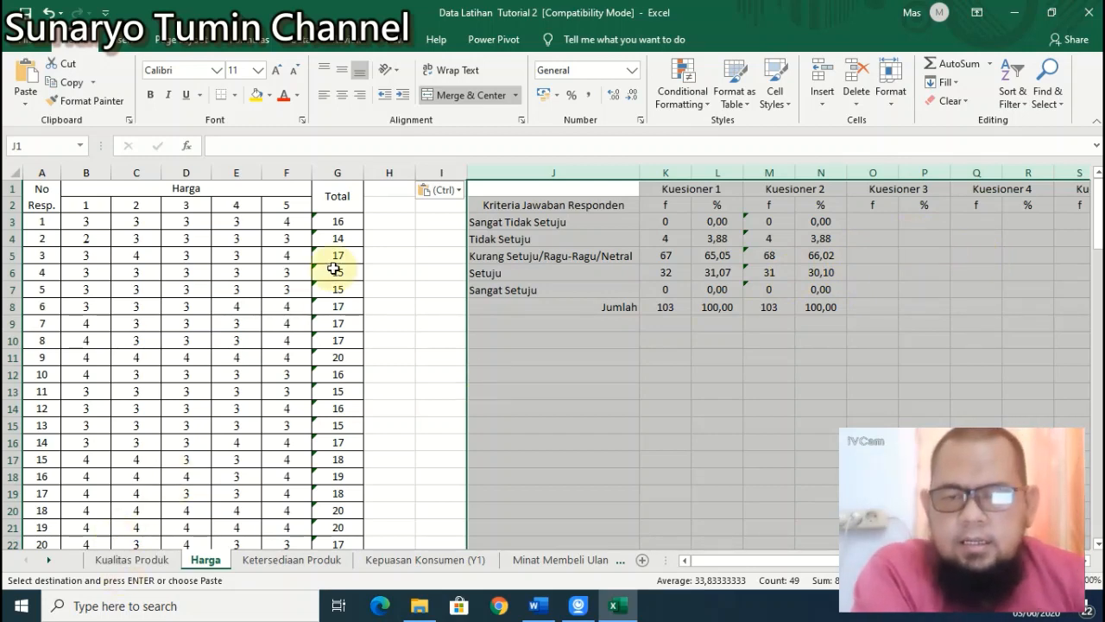
Step: Delete the empty column I on Harga, then undo the deletion
left_click(131, 560)
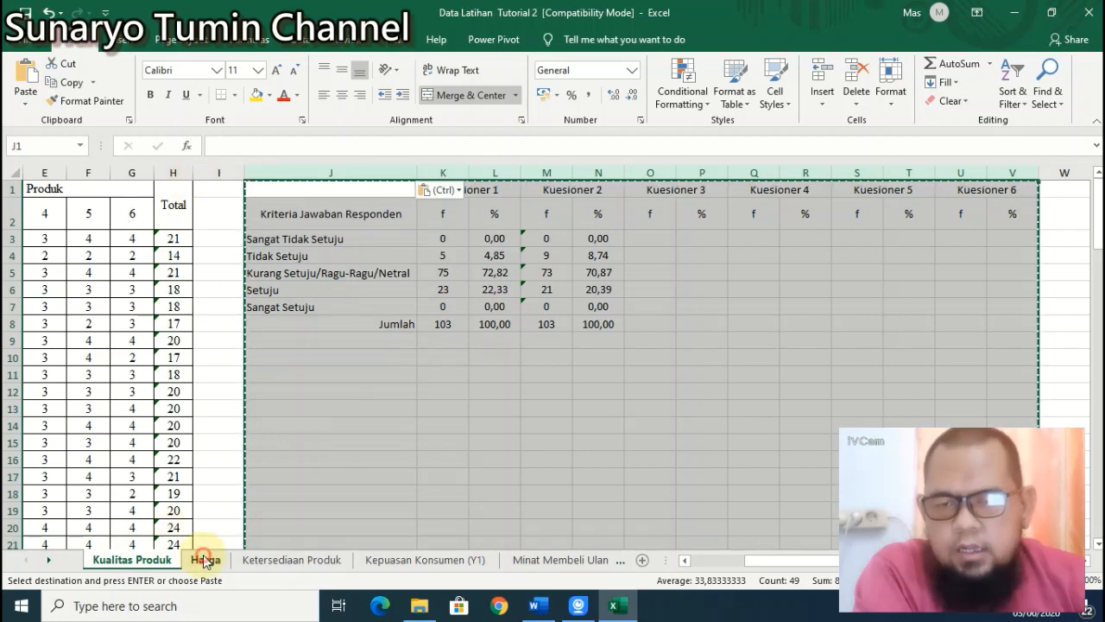
left_click(205, 558)
left_click(435, 166)
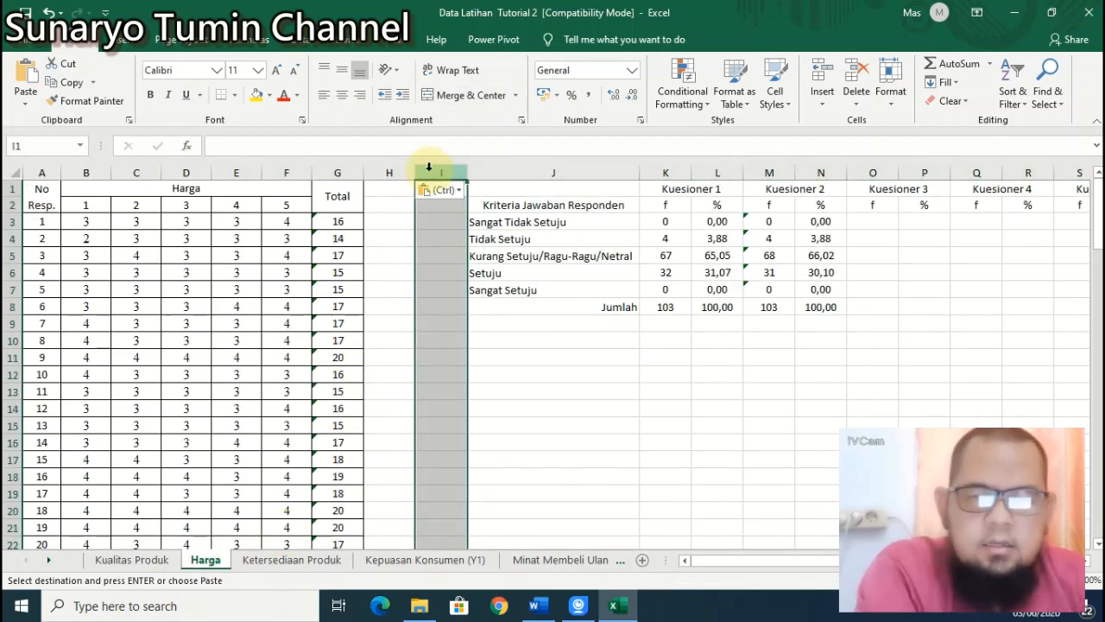
left_click(856, 72)
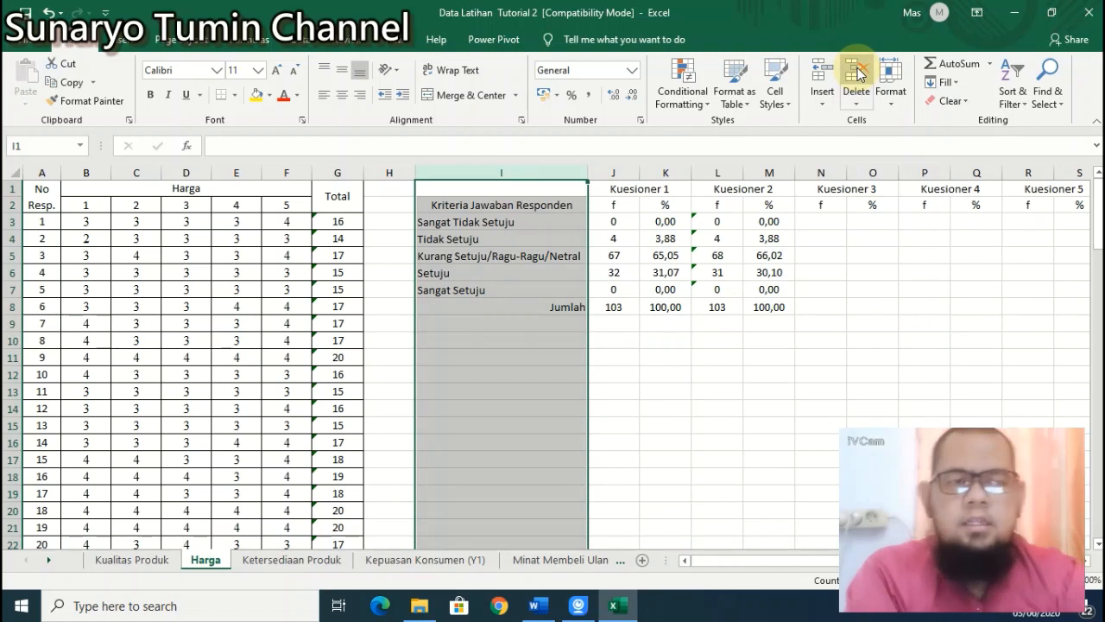
key("ctrl+z")
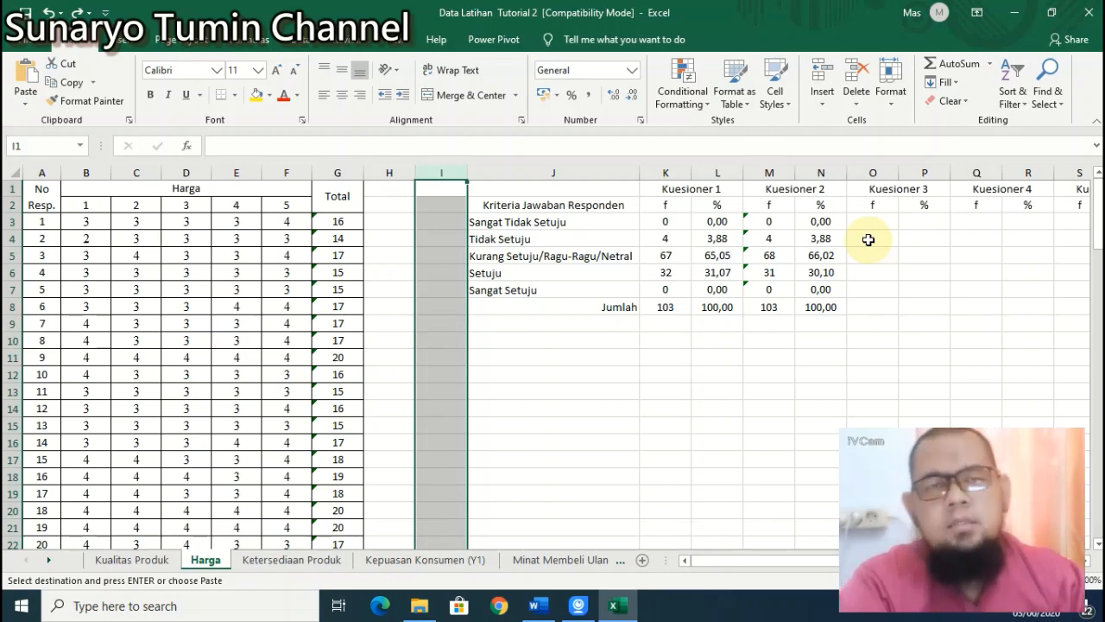
left_click(536, 606)
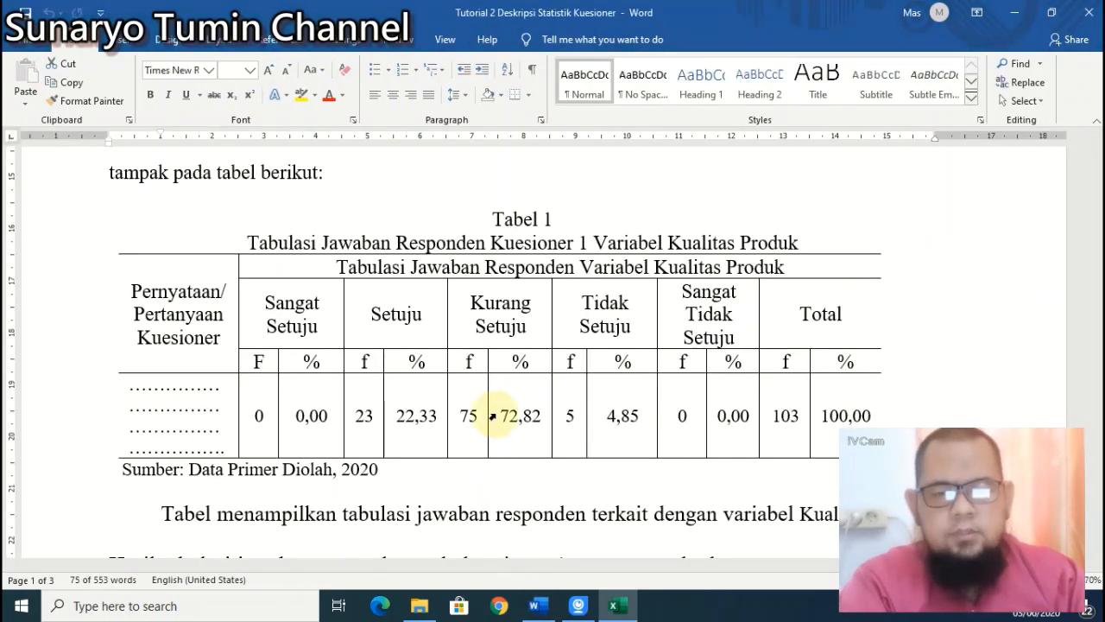
scroll(510, 380, "down", 5)
scroll(507, 380, "up", 5)
scroll(508, 393, "down", 10)
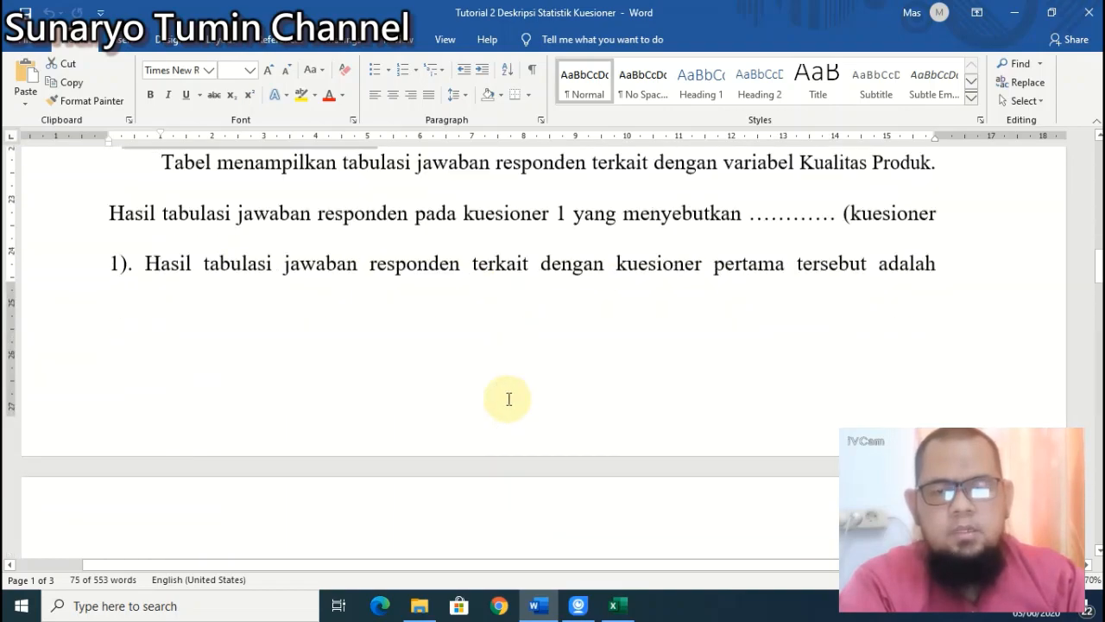
scroll(509, 401, "down", 10)
scroll(508, 398, "up", 8)
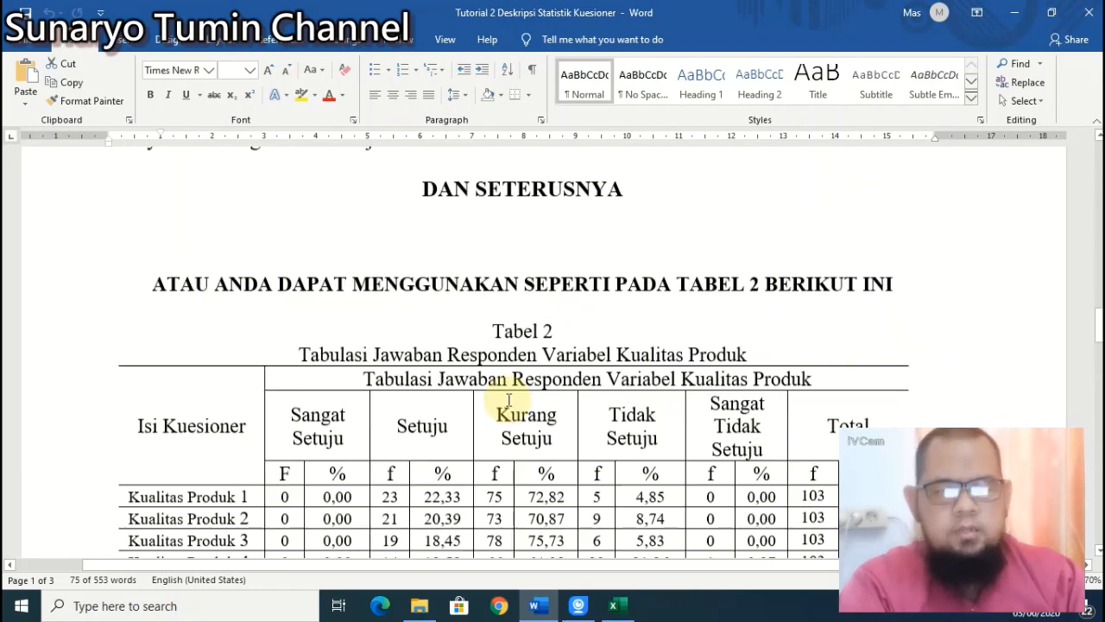
left_click(613, 606)
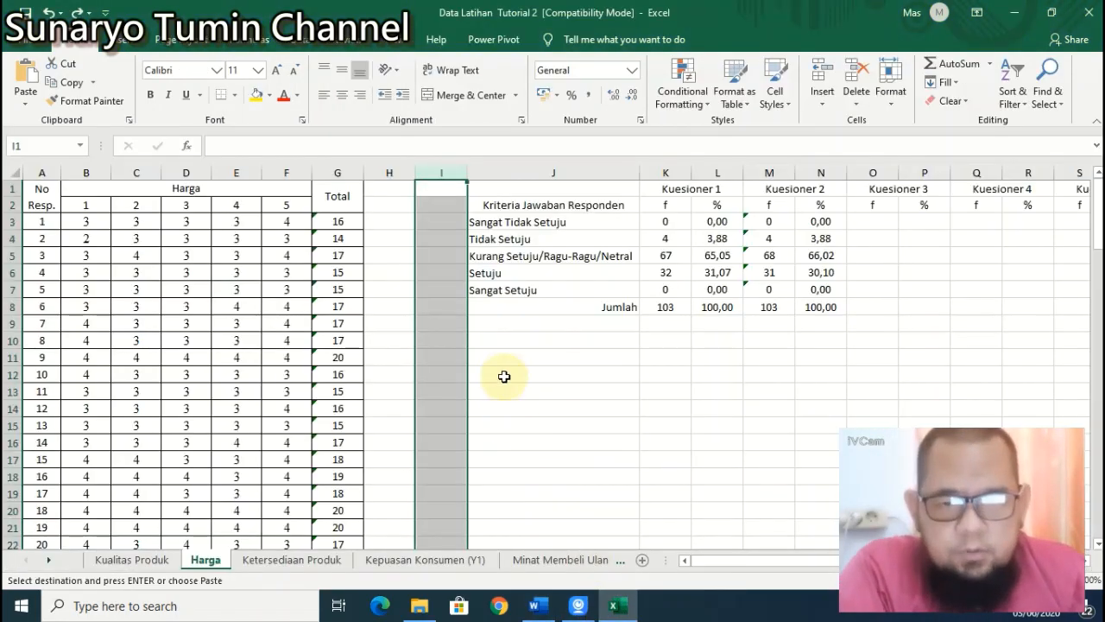
left_click(446, 192)
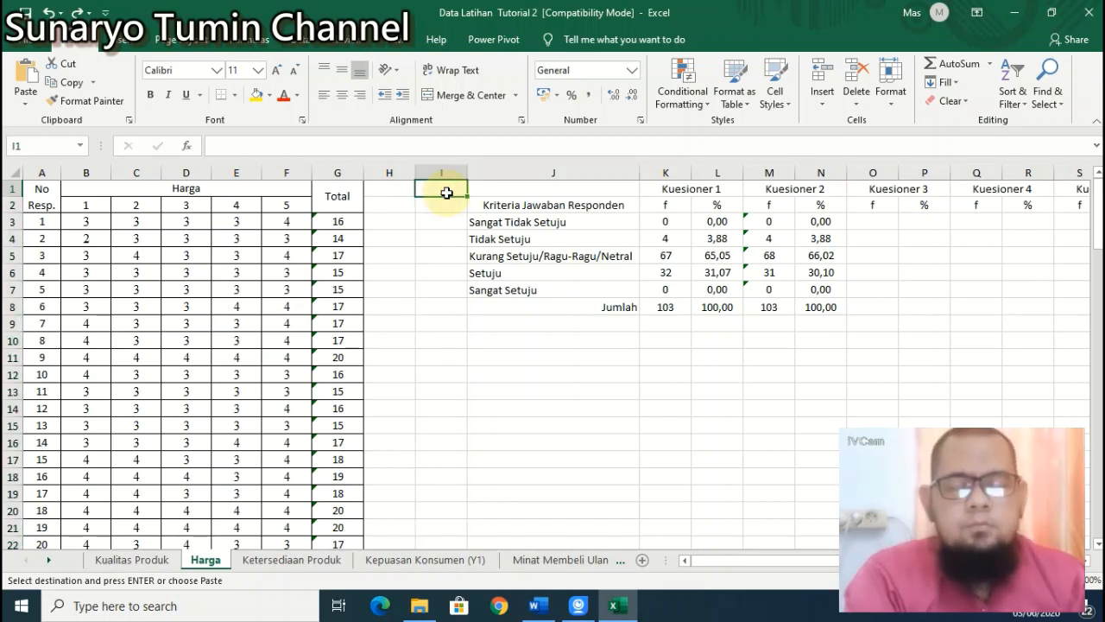